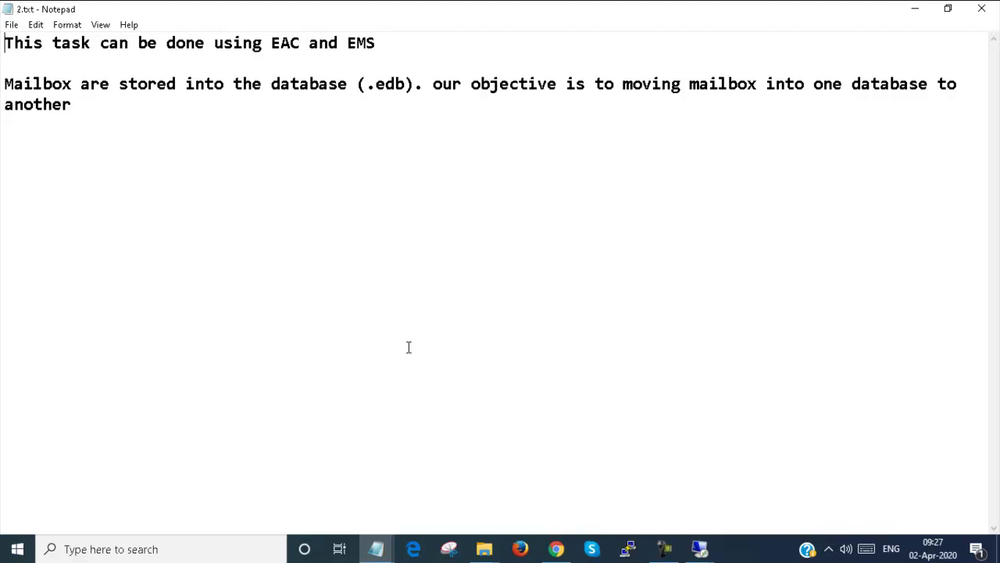
left_click(915, 8)
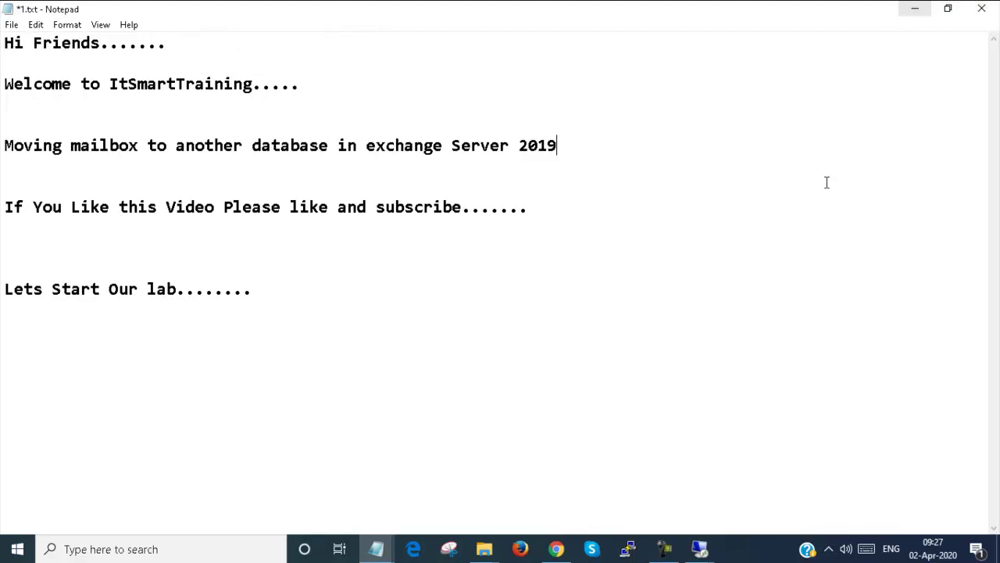
left_click(557, 549)
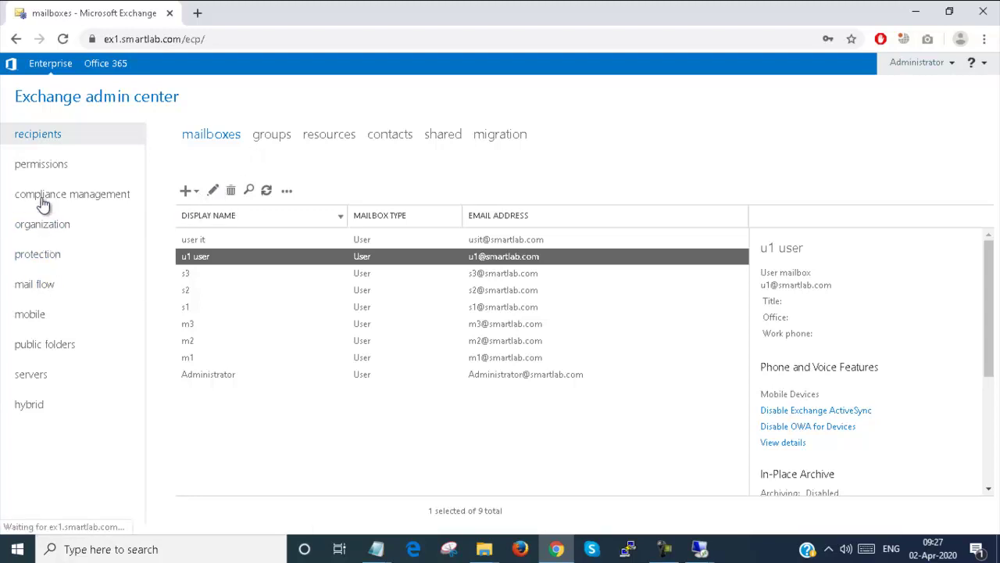
left_click(37, 374)
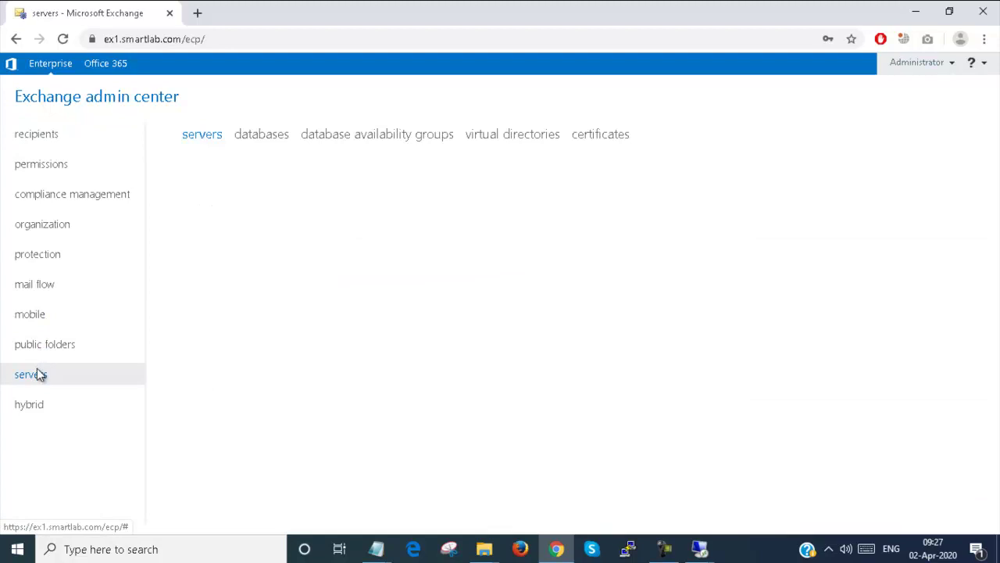
left_click(260, 143)
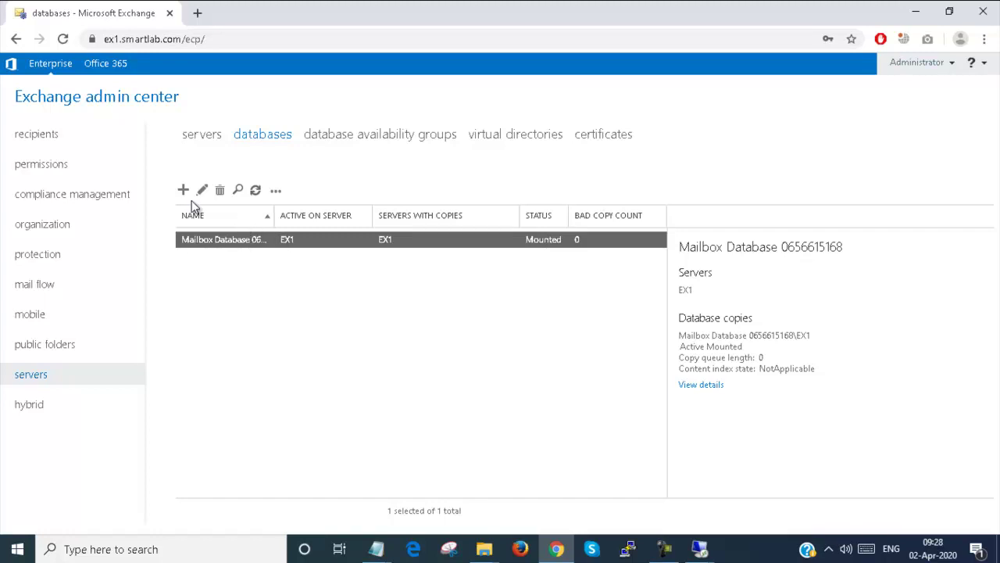
left_click(921, 16)
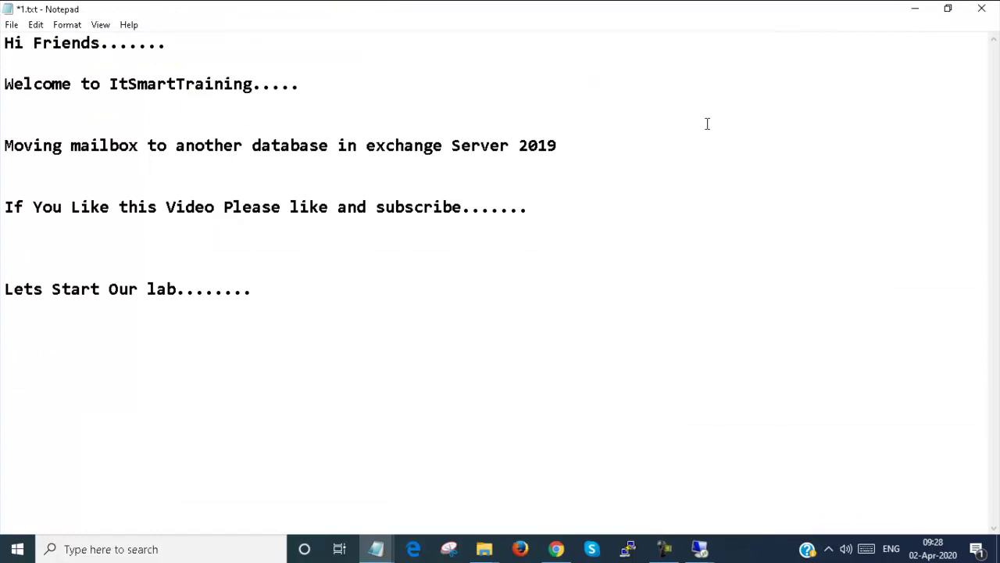
- Open Local Disk (C:) in File Explorer on the Exchange server's remote session
left_click(701, 547)
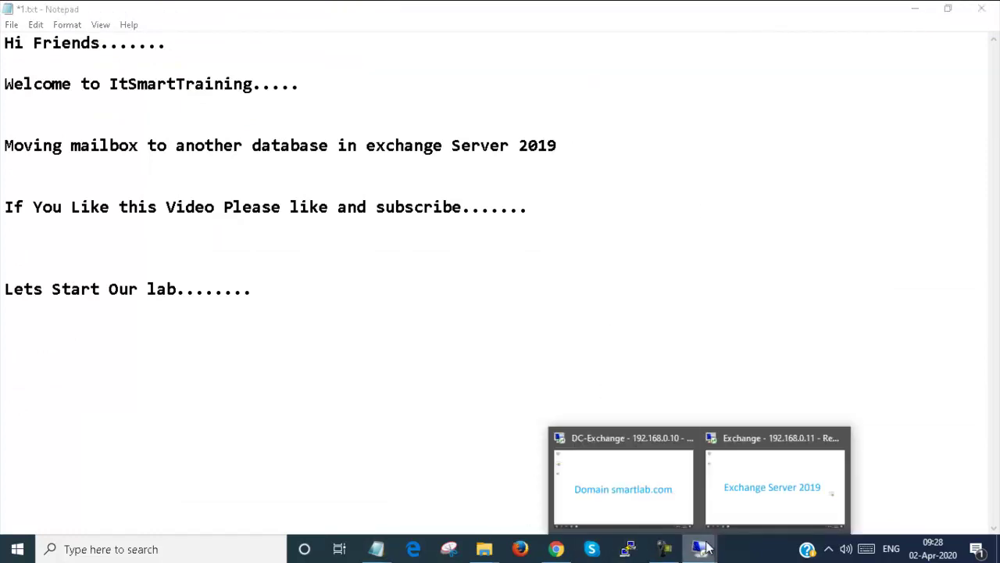
left_click(768, 501)
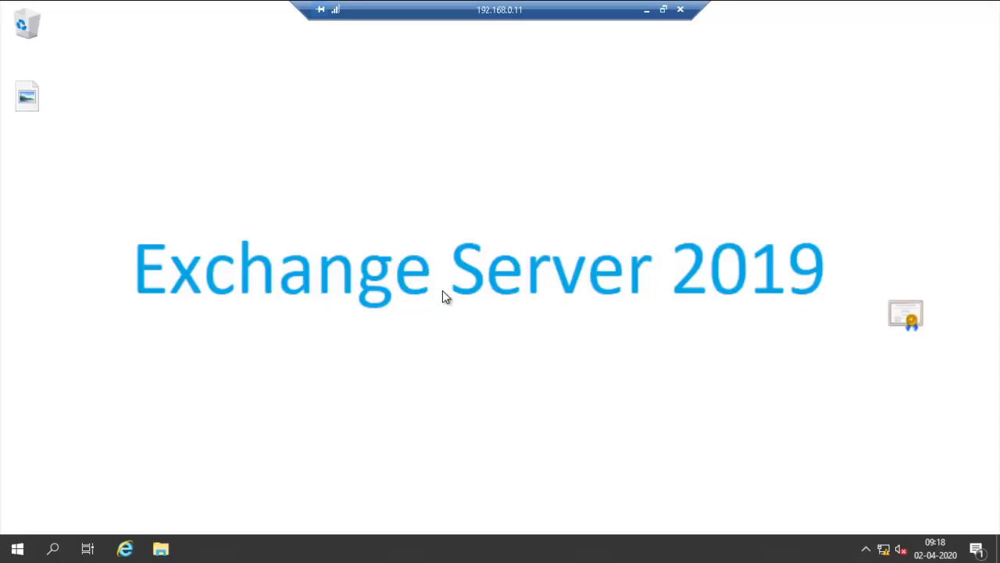
left_click(160, 547)
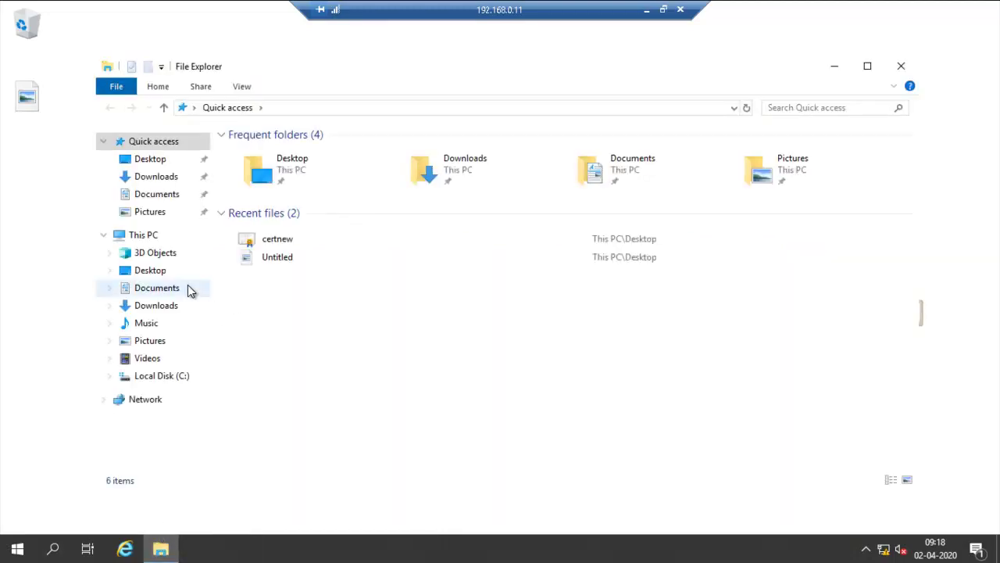
left_click(165, 239)
double_click(290, 301)
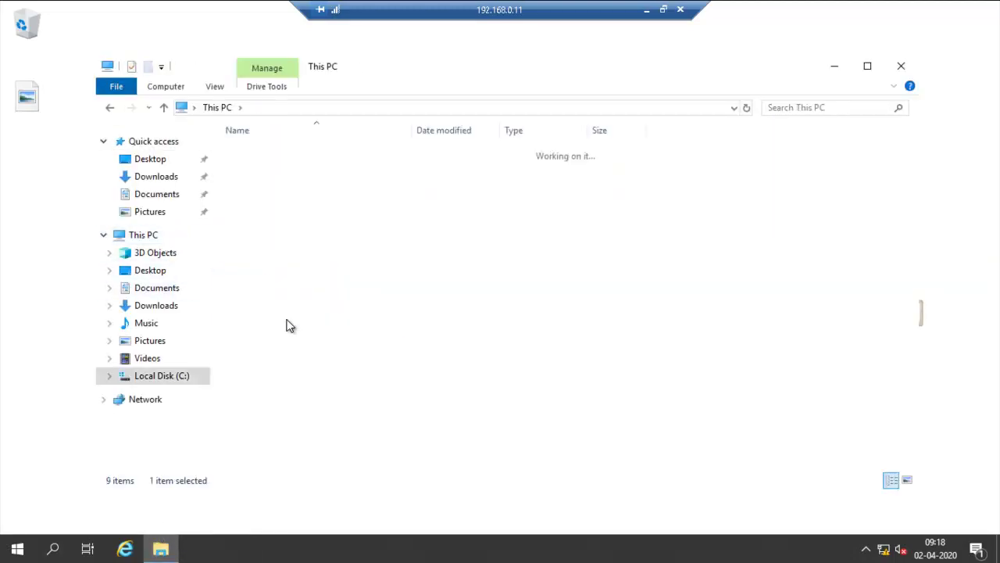
- Create a new folder named DB1 at the root of C:
right_click(263, 319)
mouse_move(311, 457)
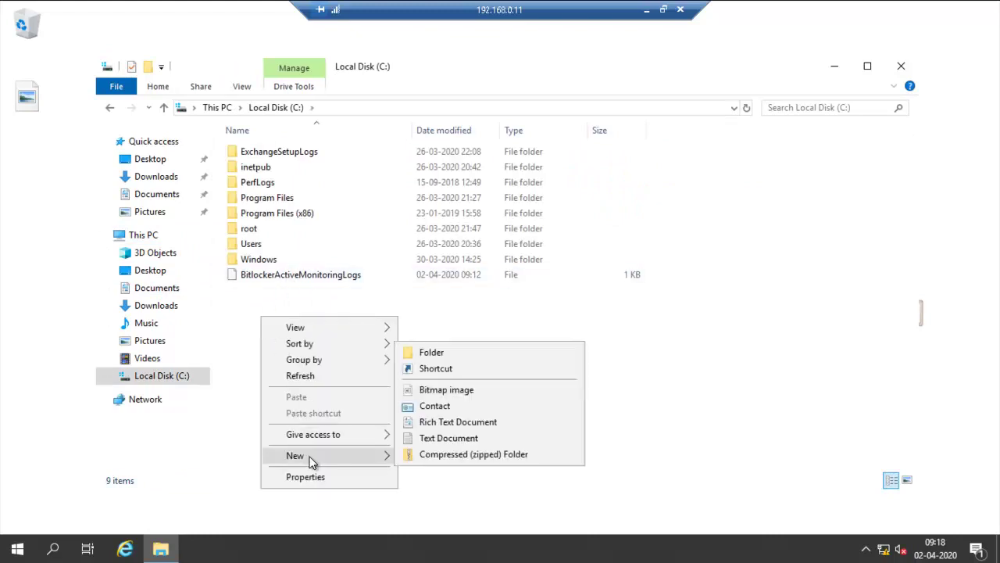
left_click(454, 358)
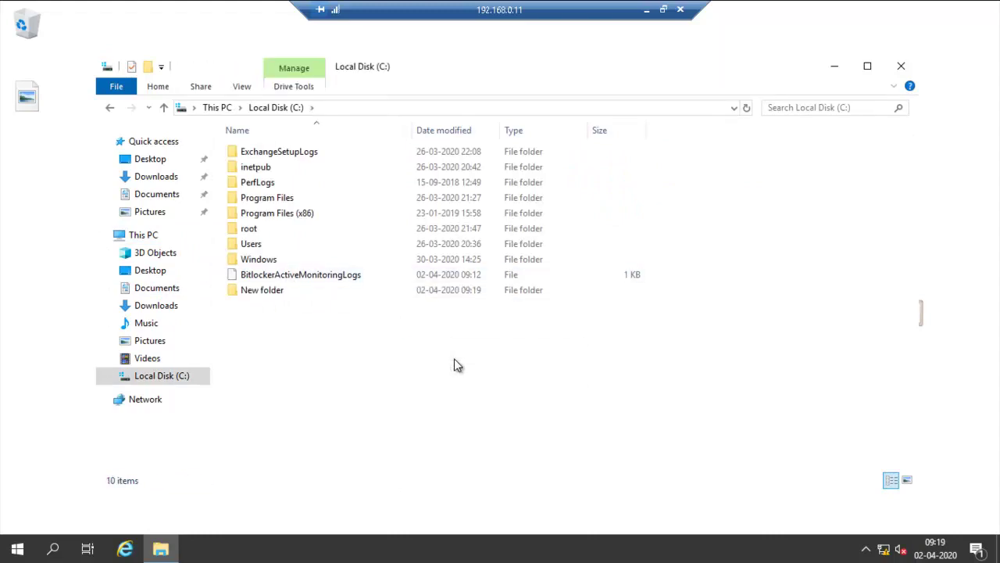
left_click(277, 290)
right_click(274, 287)
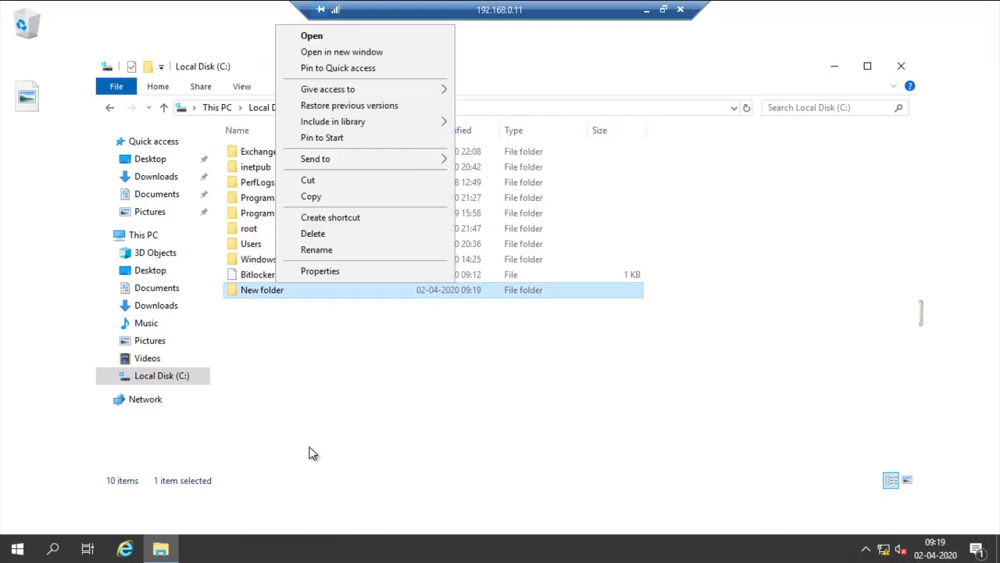
left_click(321, 254)
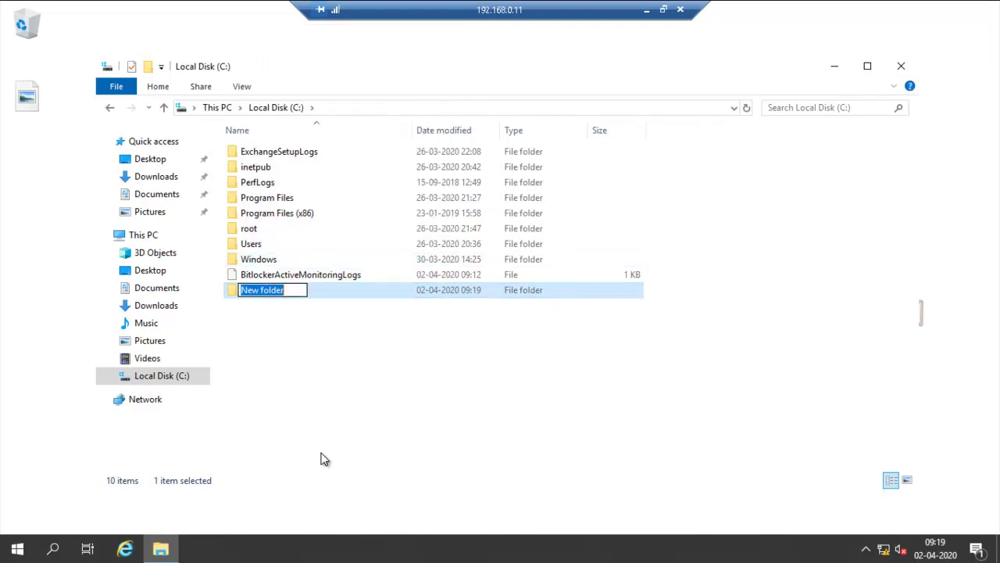
type("DB1")
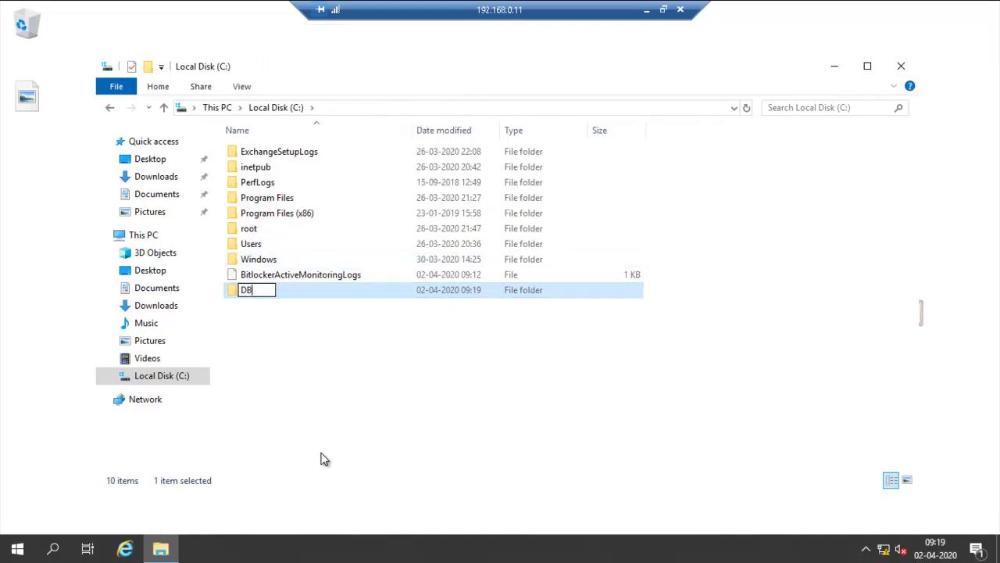
left_click(311, 369)
- Create a second folder named DB2 on C: and minimize the remote session
right_click(311, 369)
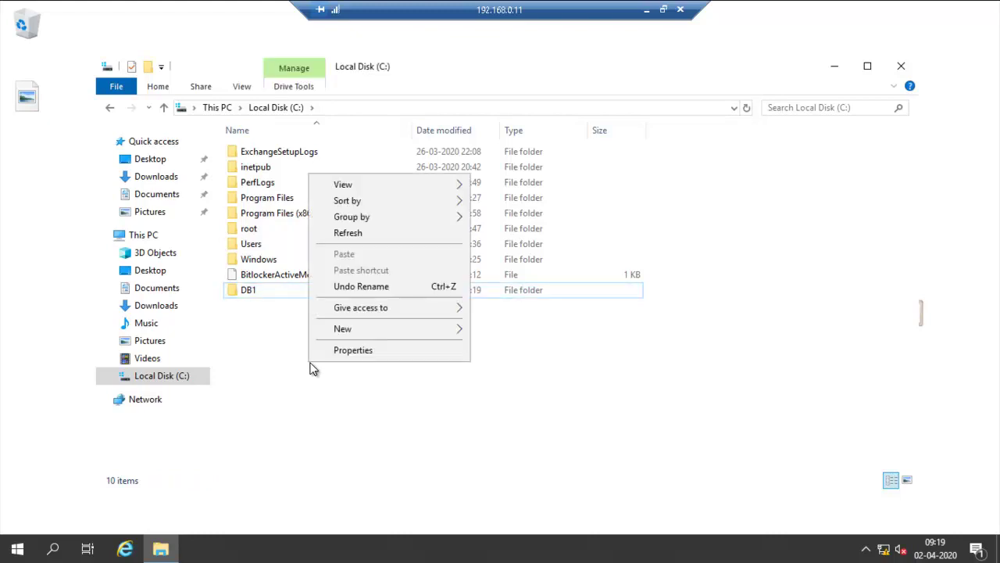
mouse_move(351, 331)
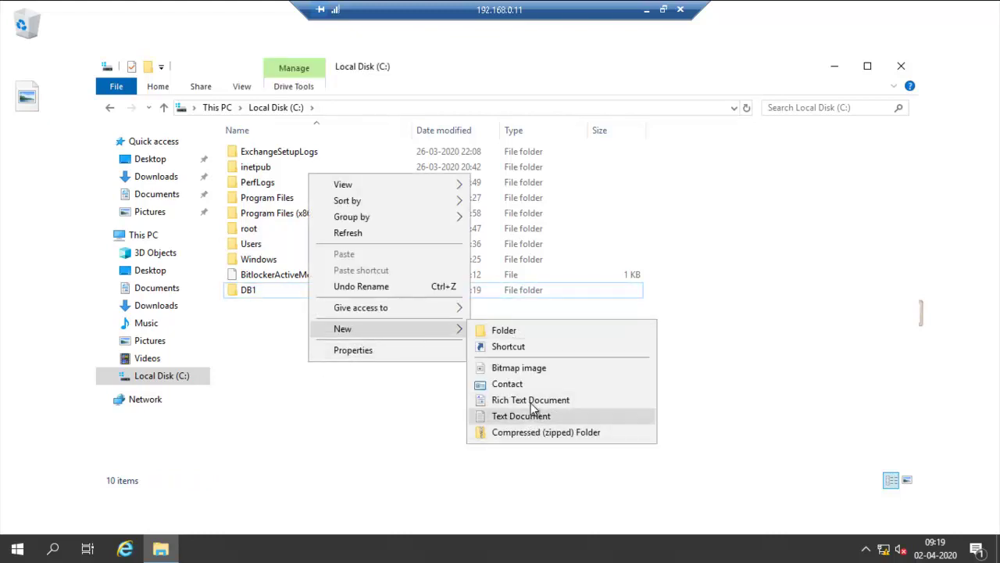
left_click(528, 330)
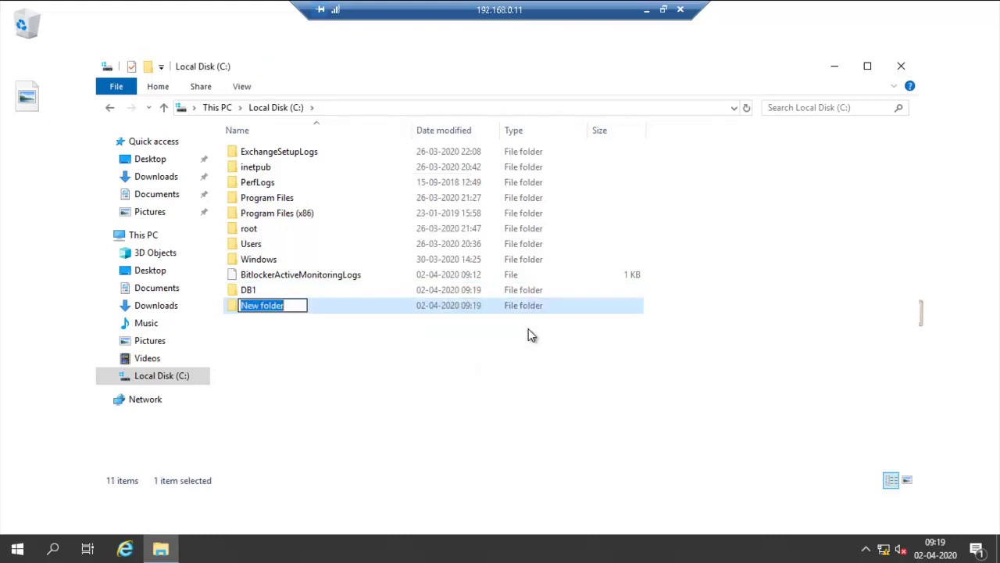
type("DB2")
left_click(522, 351)
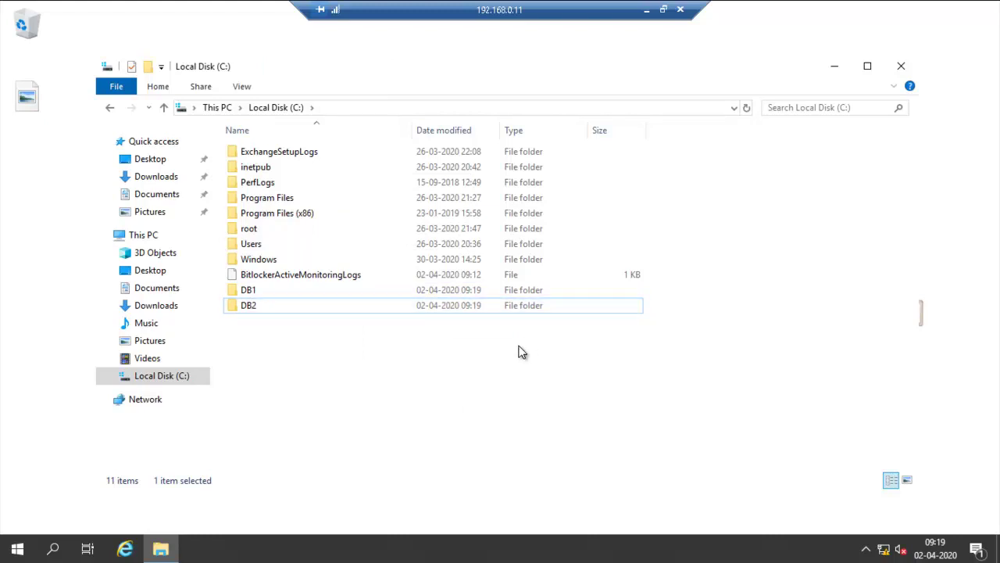
left_click(648, 11)
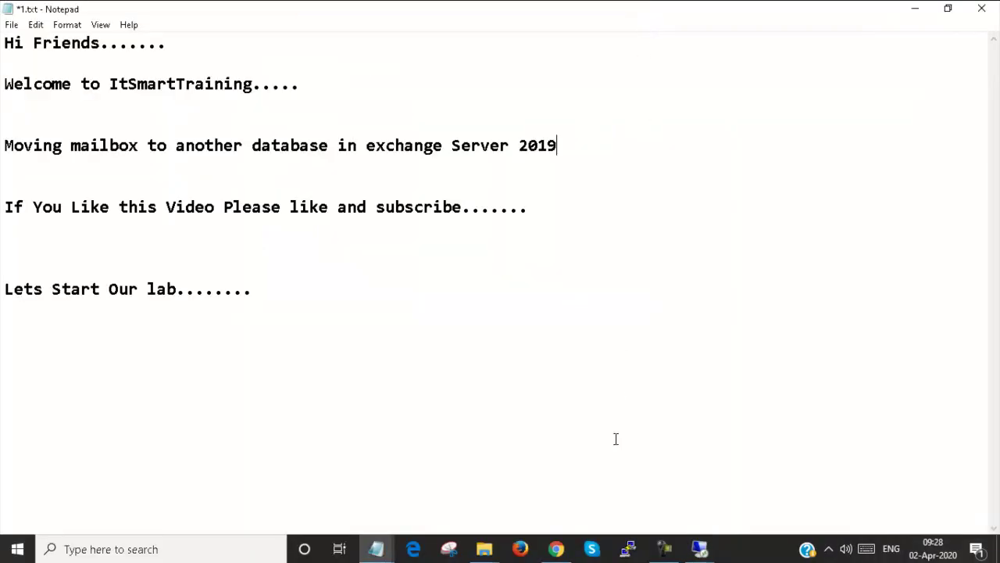
- Start a new mailbox database named DB1 on server EX1
left_click(556, 548)
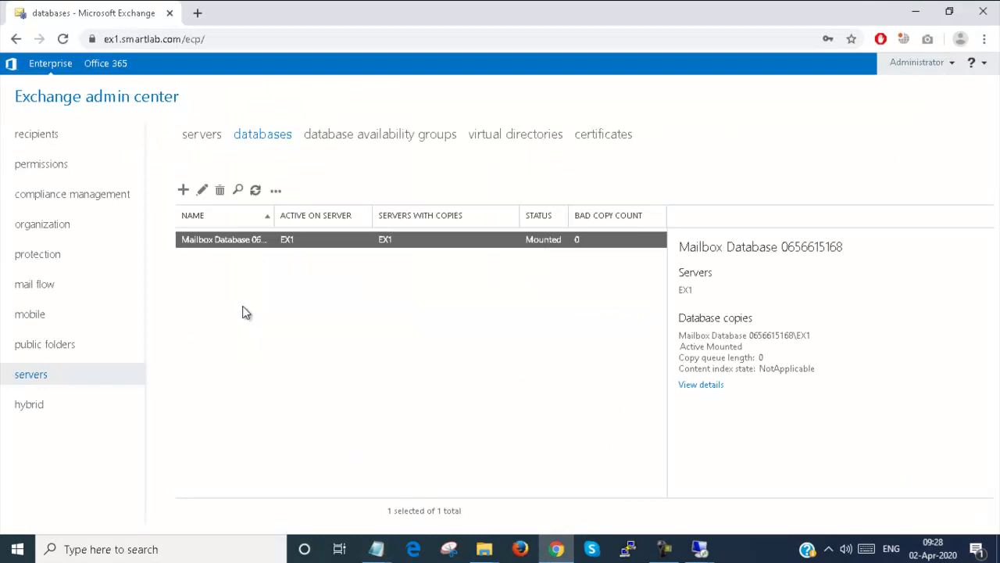
left_click(183, 192)
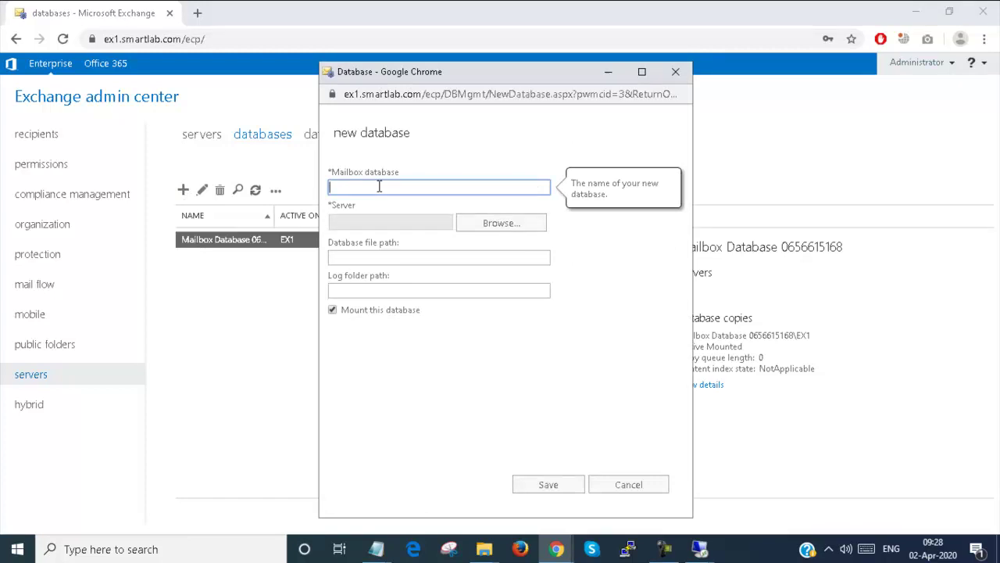
type("DB1")
left_click(497, 227)
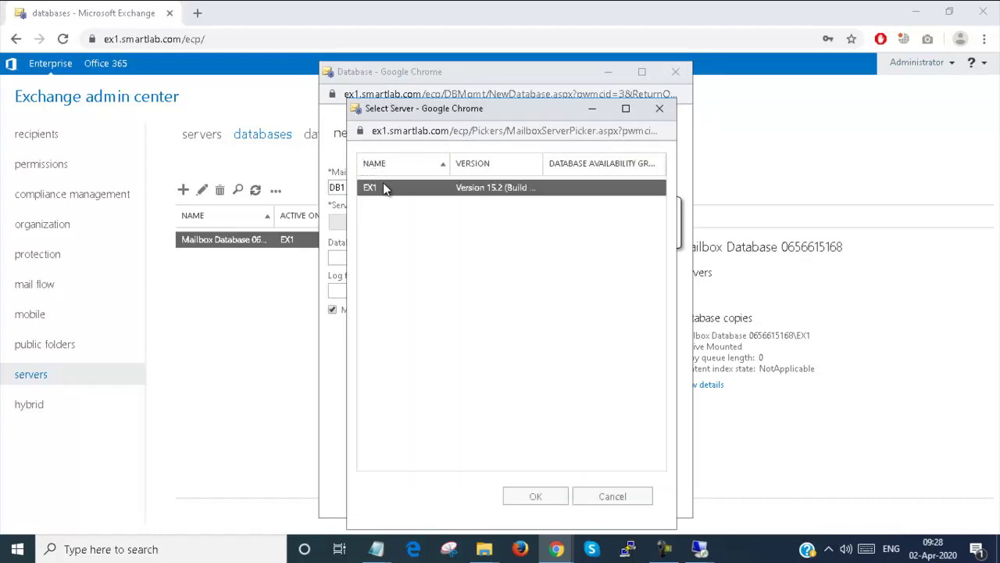
left_click(539, 501)
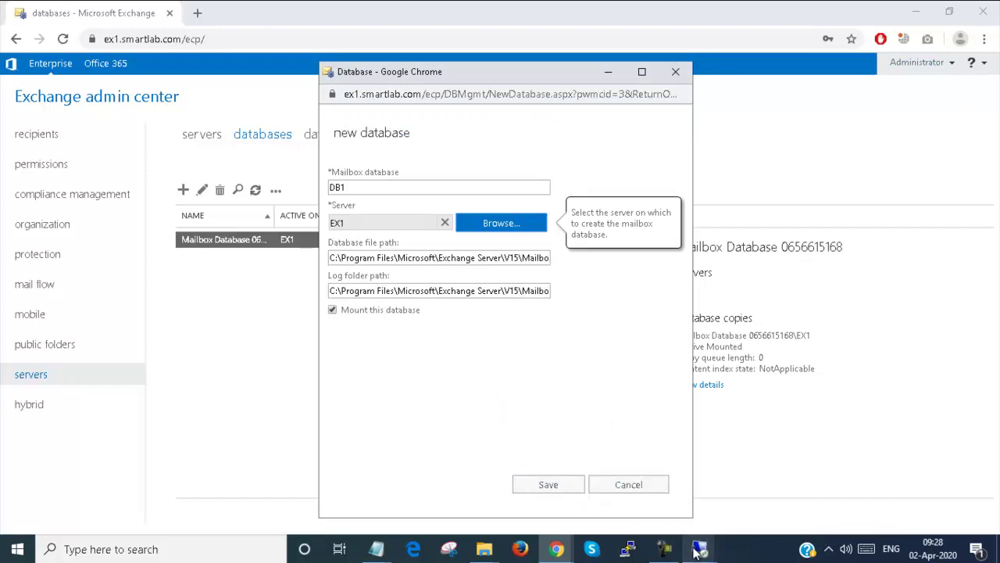
- Compare the default database file path with the server's C:\DB1 folder path
left_click(700, 549)
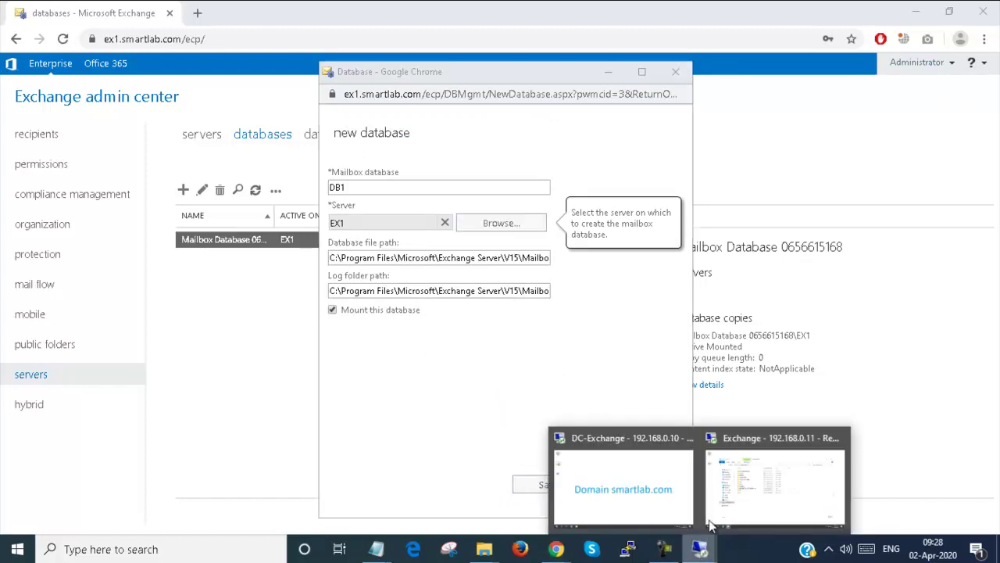
left_click(497, 264)
key("End")
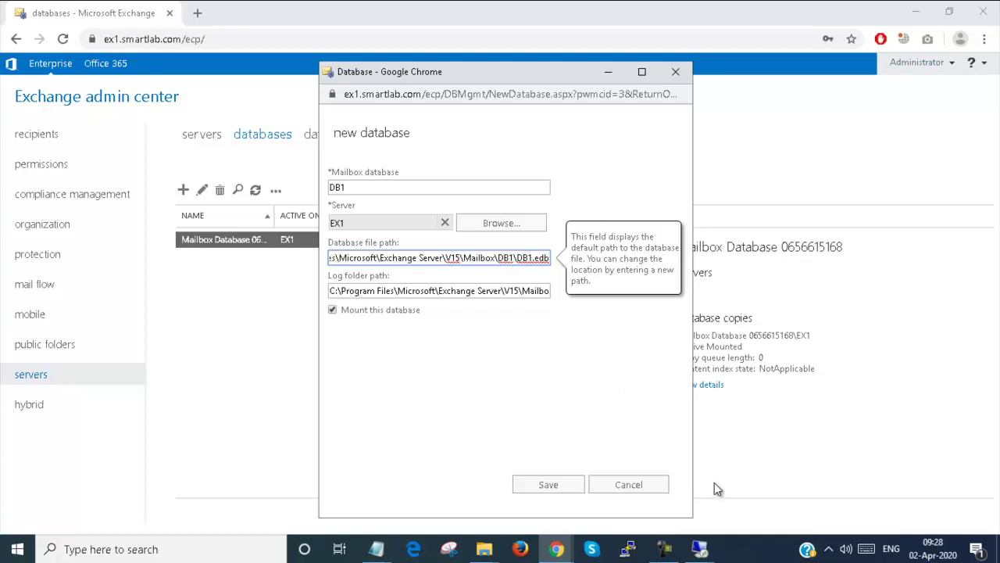
left_click(699, 549)
left_click(747, 490)
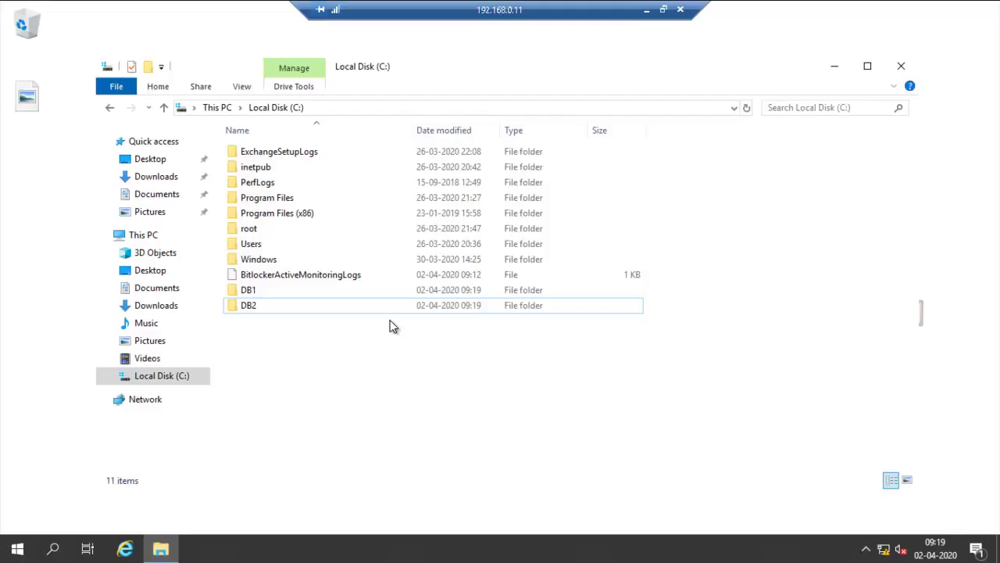
double_click(303, 289)
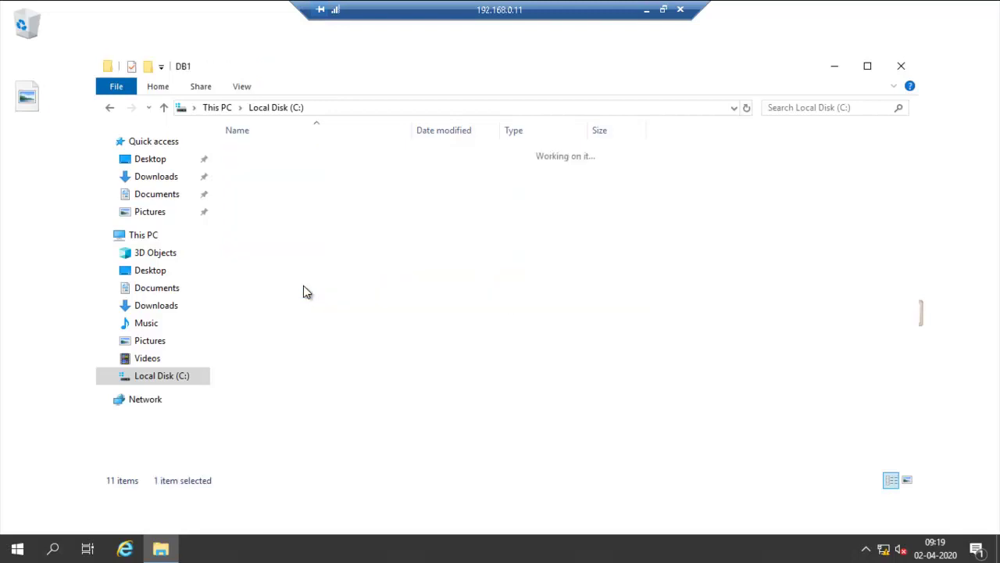
left_click(373, 108)
key("ctrl+c")
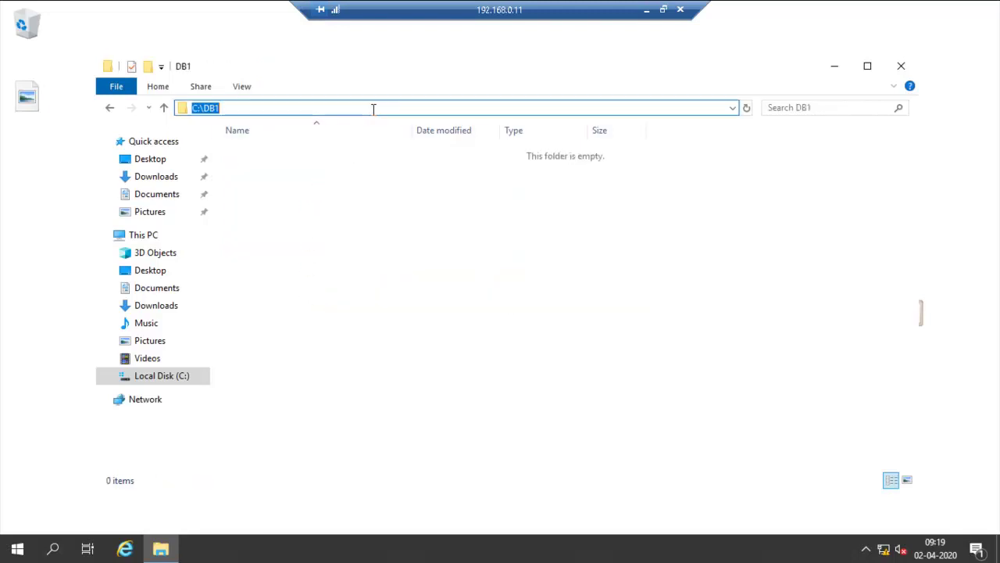
left_click(645, 11)
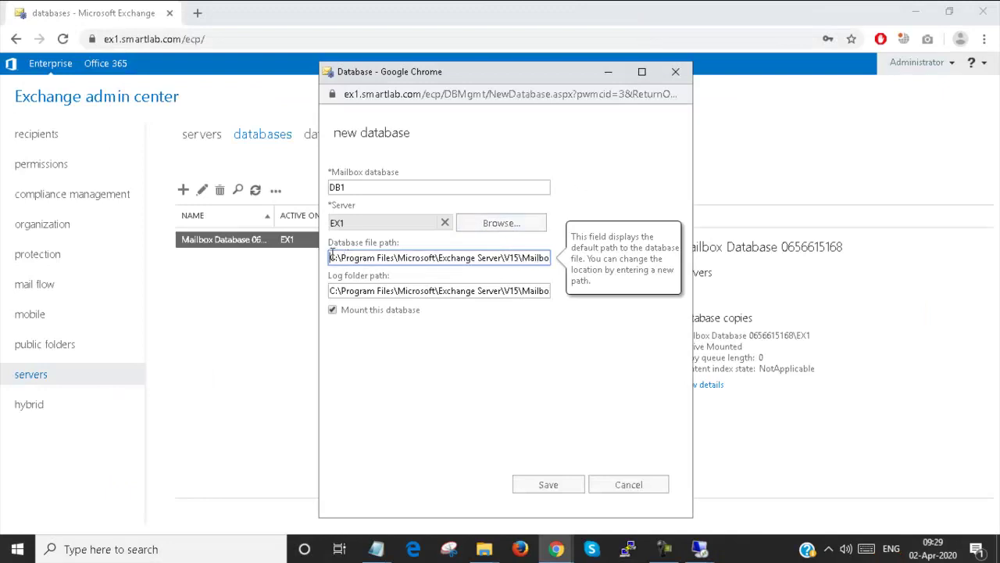
- Change DB1's database file path to C:\DB1\DB1.edb
left_click_drag(520, 257, 586, 266)
left_click(514, 258)
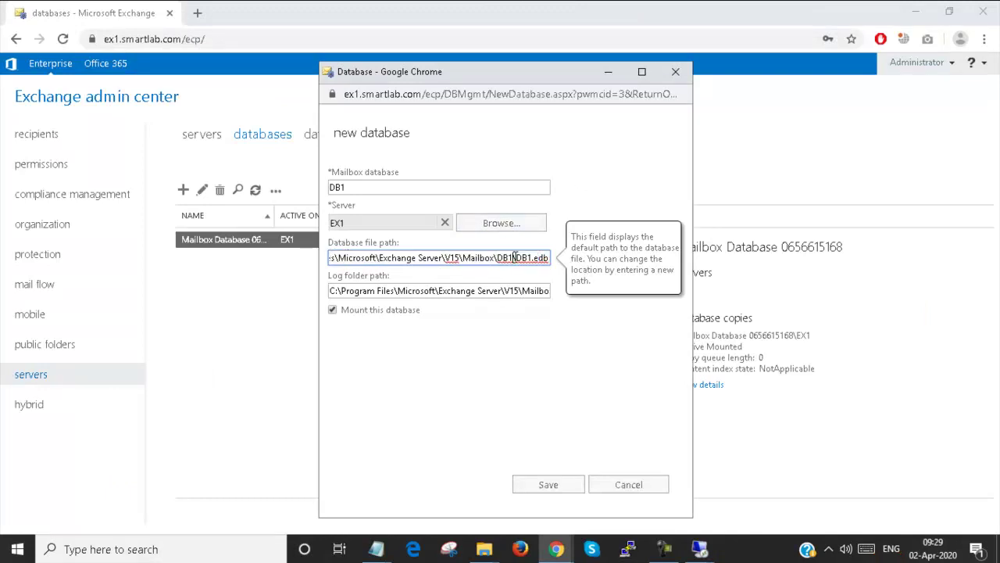
left_click_drag(516, 257, 463, 261)
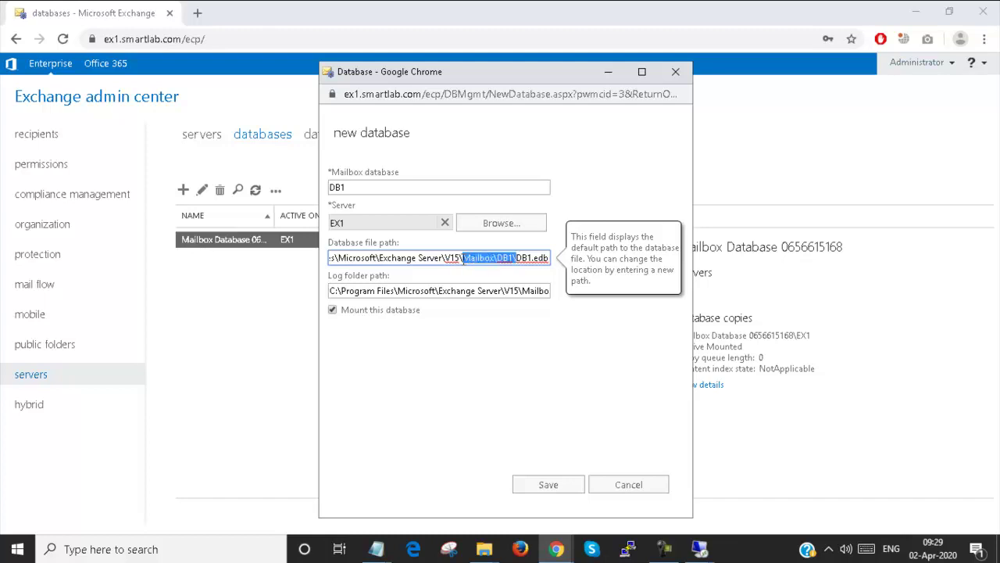
key("ctrl+a")
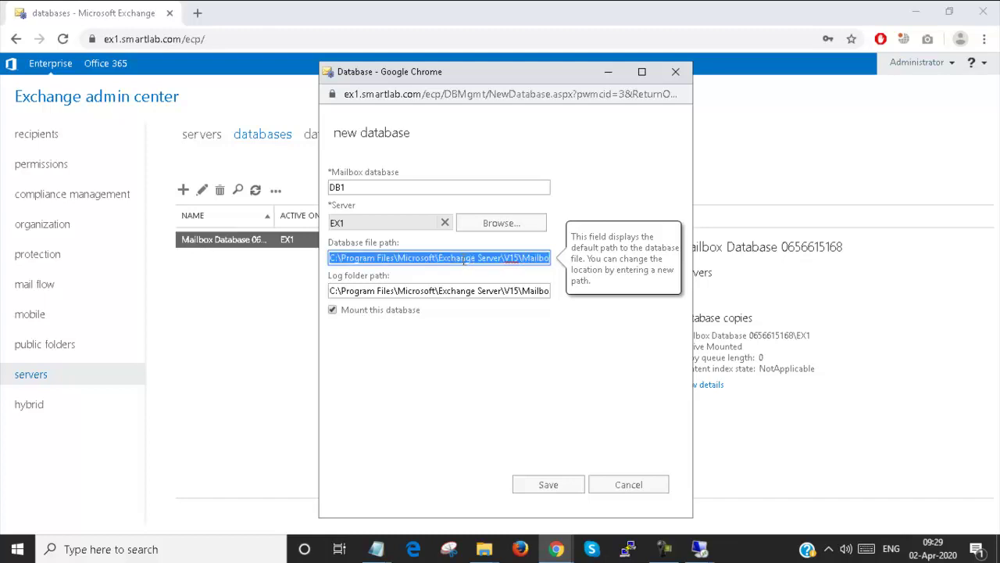
type("C:\\DB1")
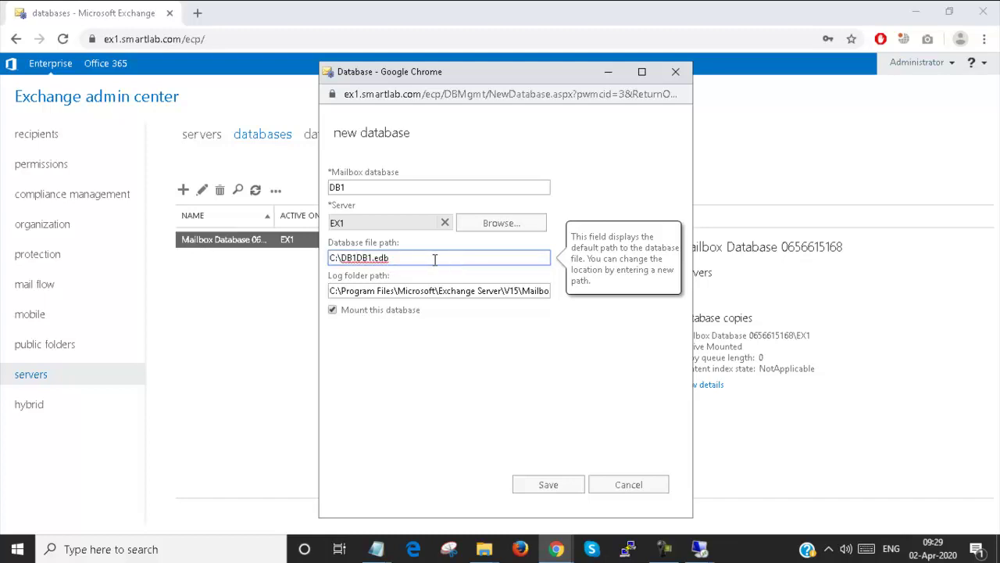
type("\\")
- Change DB1's log folder path to C:\DB1\DB1
left_click(541, 292)
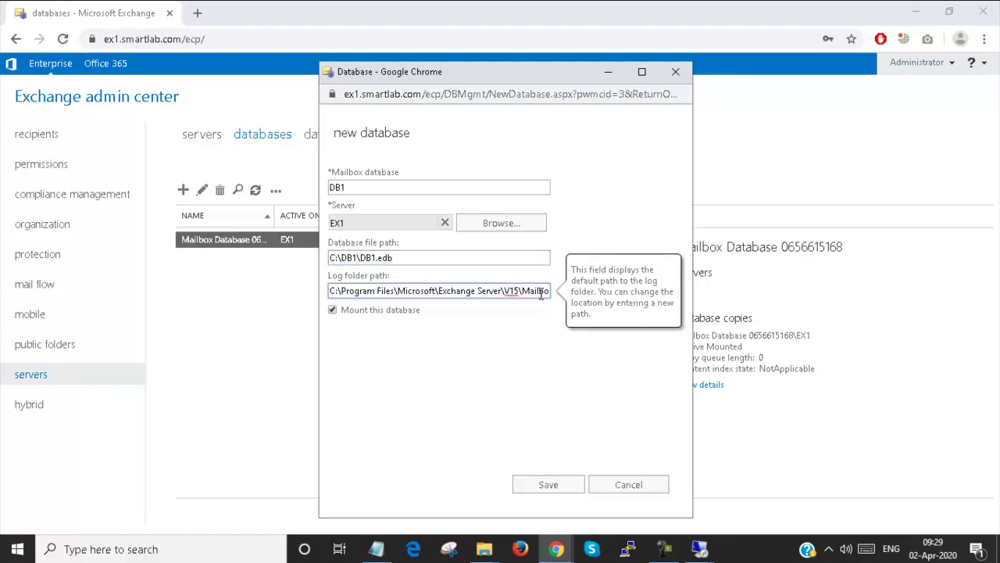
key("End")
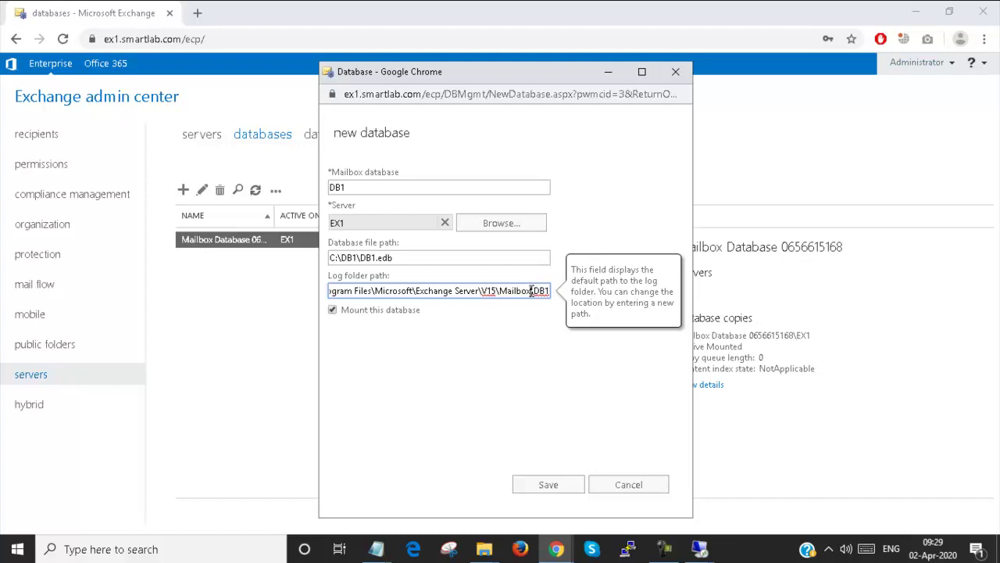
left_click_drag(536, 291, 317, 289)
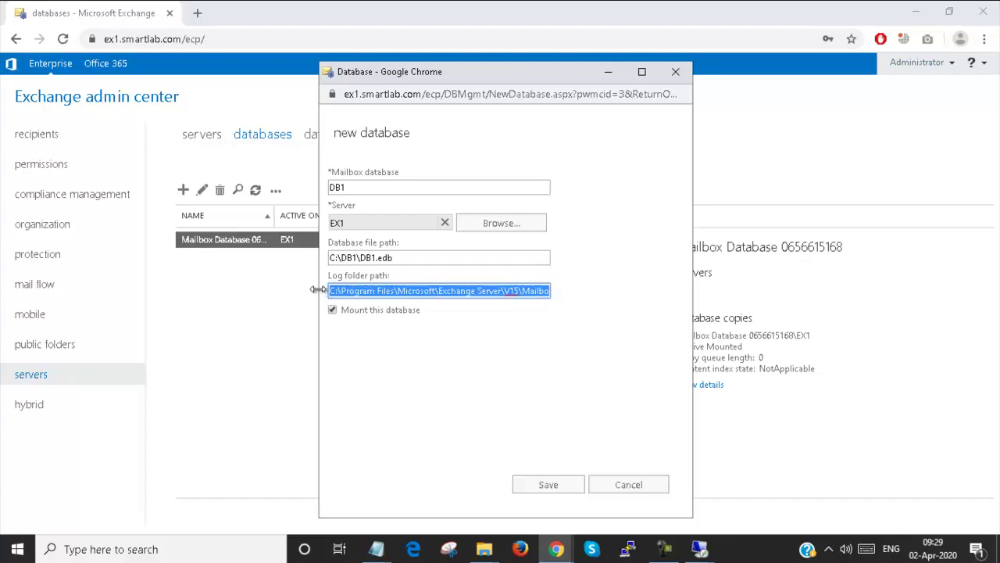
key("ctrl+v")
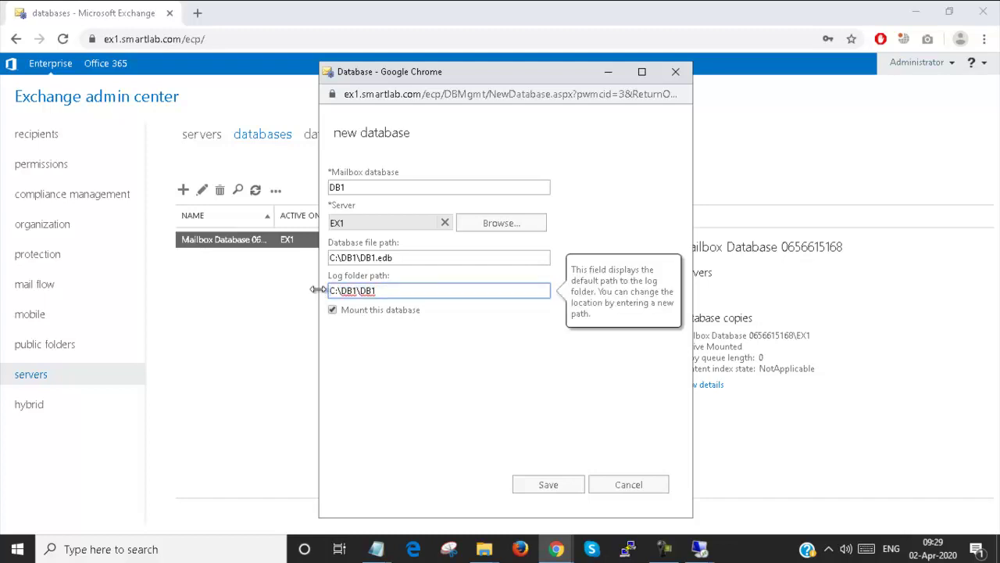
left_click(441, 361)
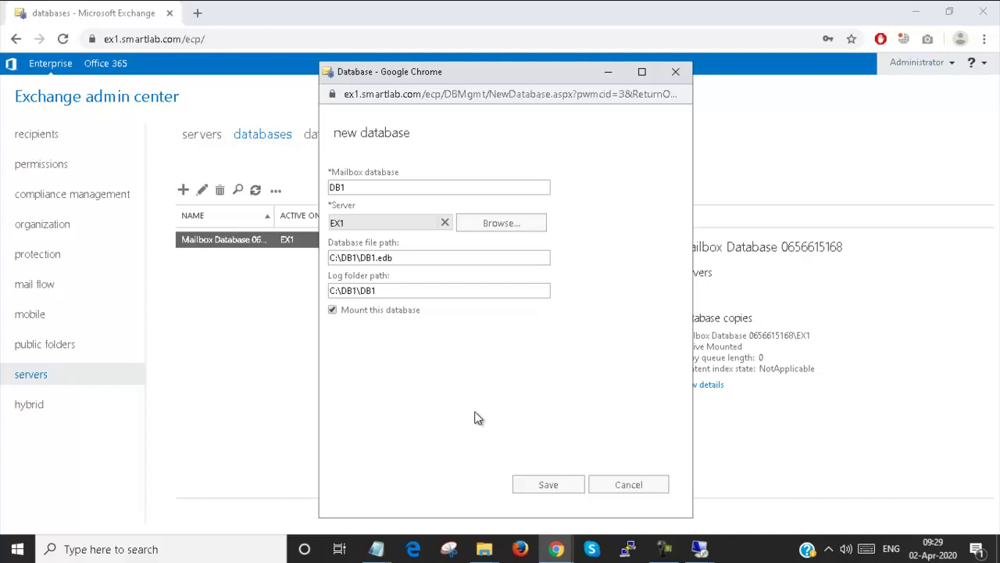
- Save the DB1 database and acknowledge the Information Store restart warning
left_click(546, 487)
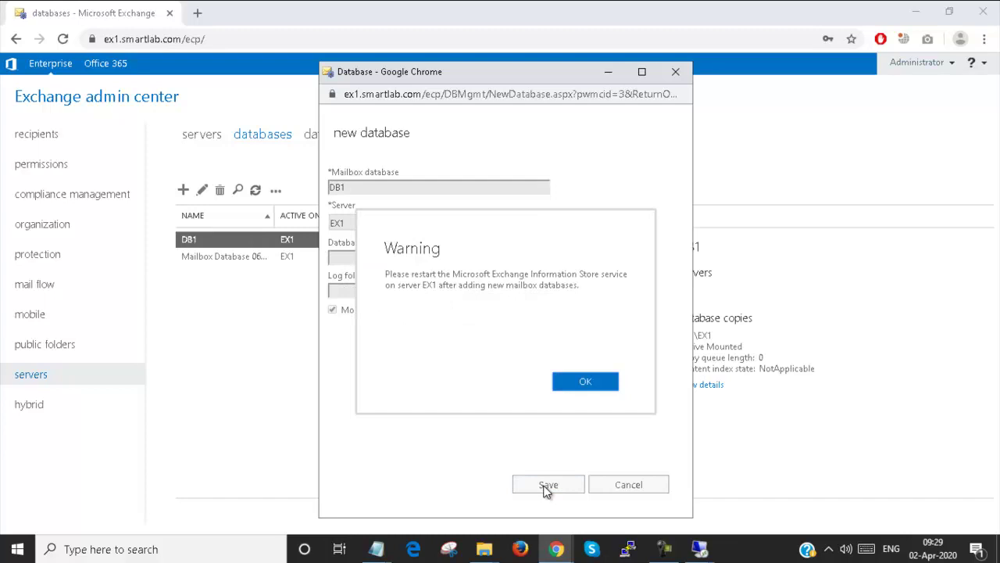
left_click(605, 383)
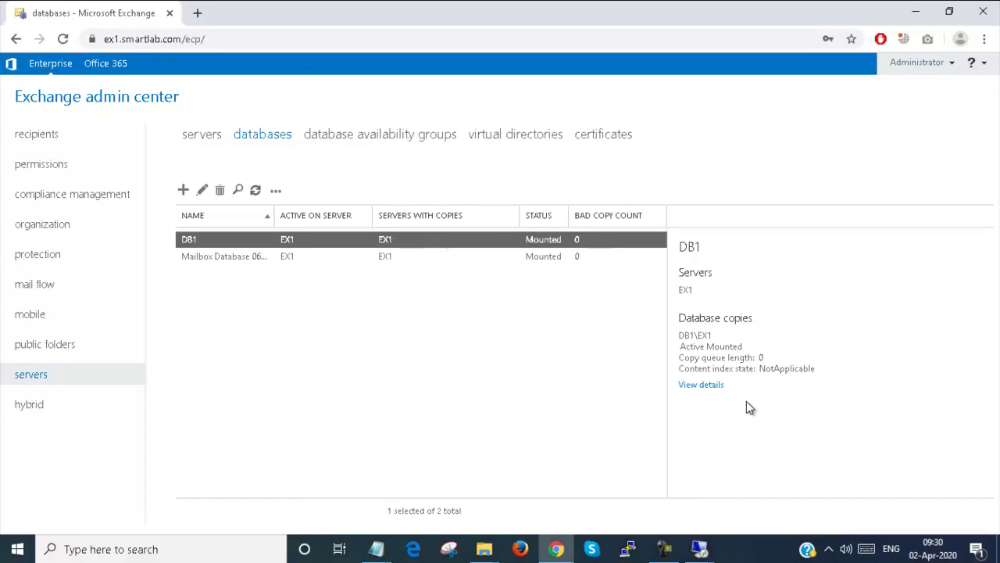
left_click(698, 384)
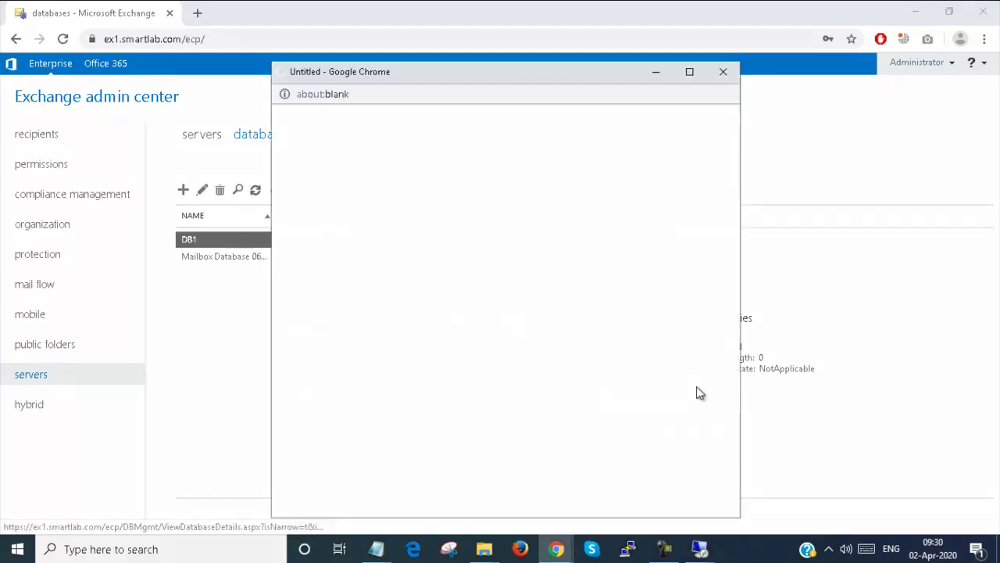
- Start a new mailbox database named DB2 on server EX1
left_click(184, 191)
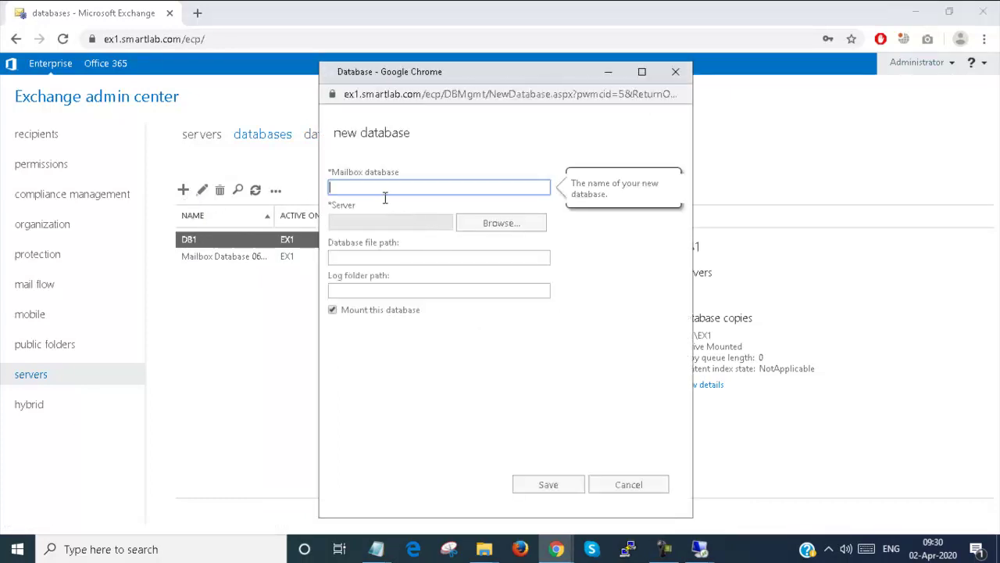
type("DB2")
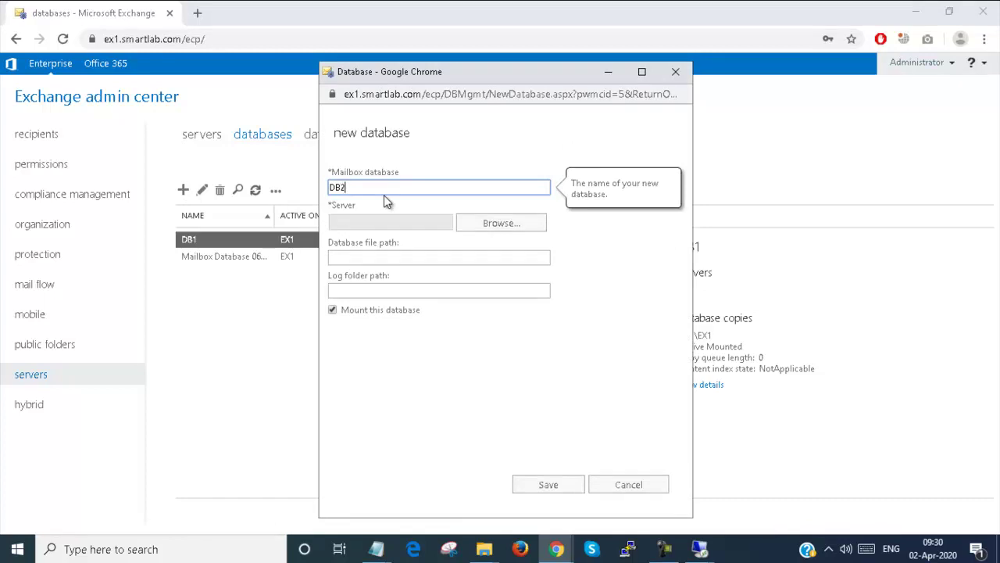
left_click(504, 226)
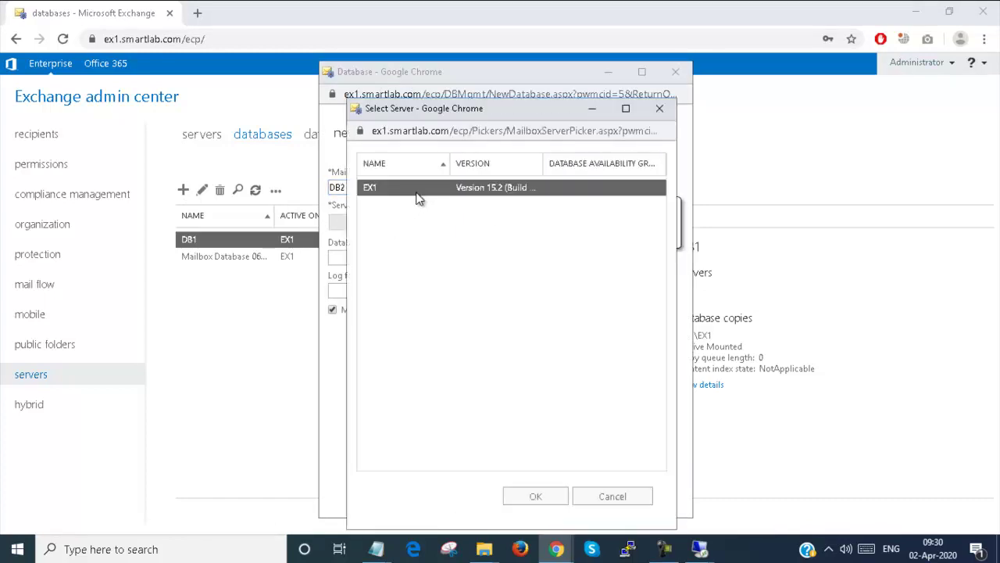
double_click(415, 191)
- Set DB2's database file path to C:\DB2\DB2.edb
left_click(492, 256)
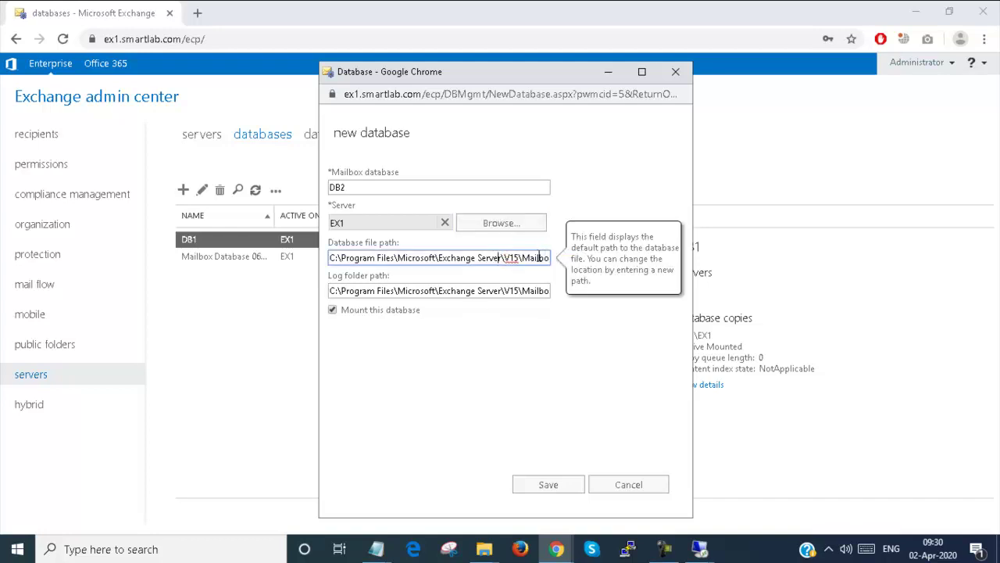
key("End")
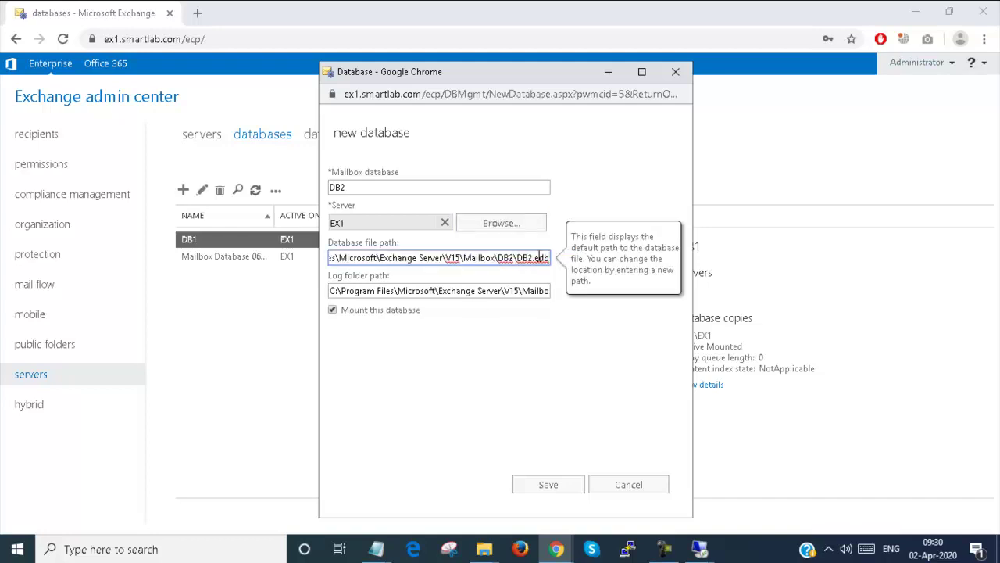
left_click_drag(514, 257, 325, 268)
type("C:\\DB1")
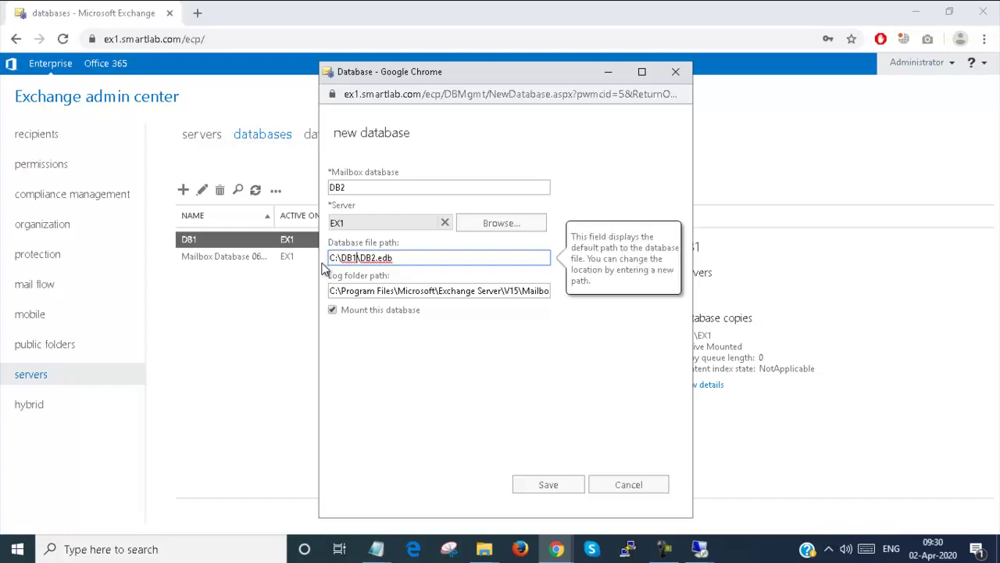
key("BackSpace")
type("2")
- Set DB2's log folder path to C:\DB2\DB2 and save the database
left_click(524, 290)
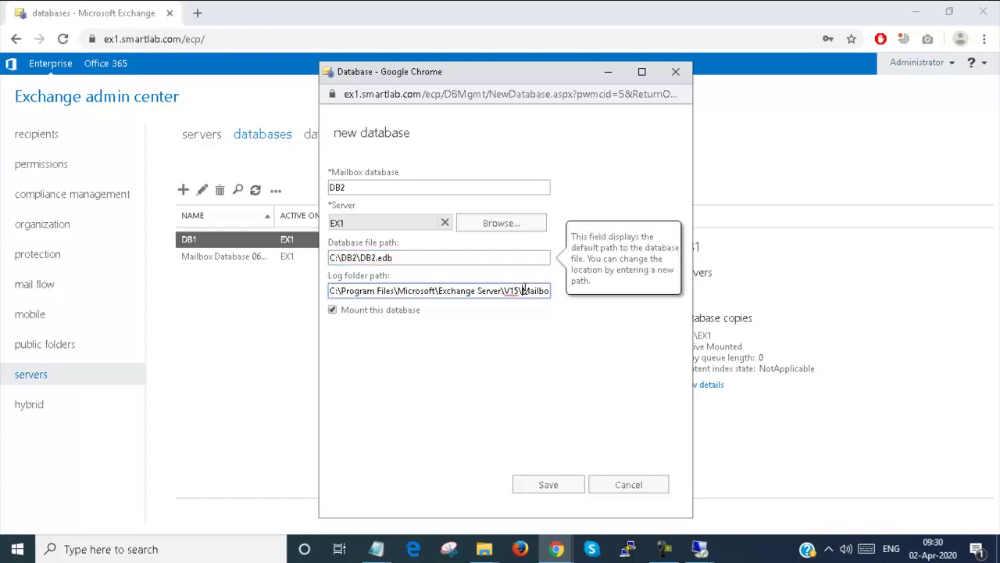
key("End")
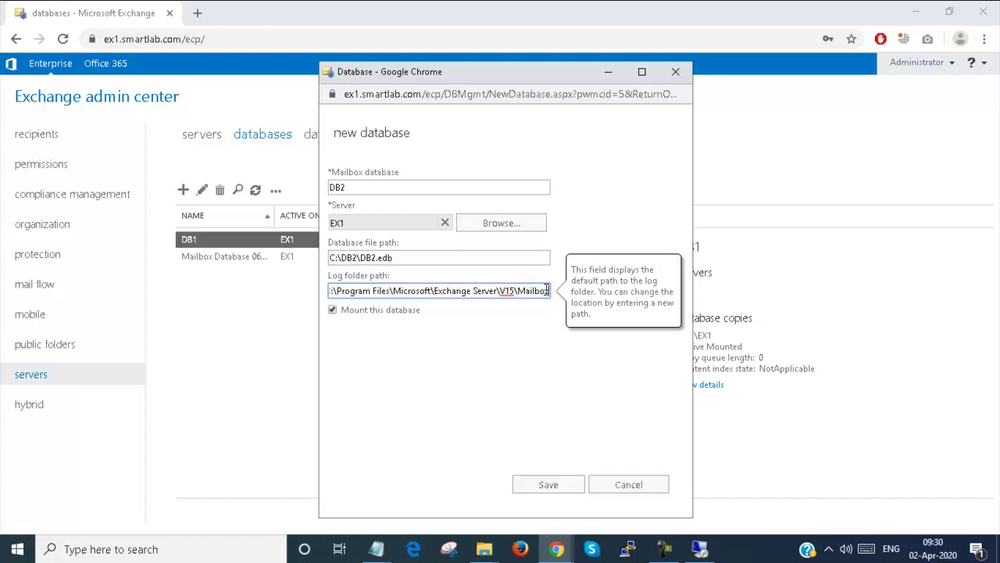
left_click_drag(532, 289, 326, 290)
type("C:\\DB1DB2")
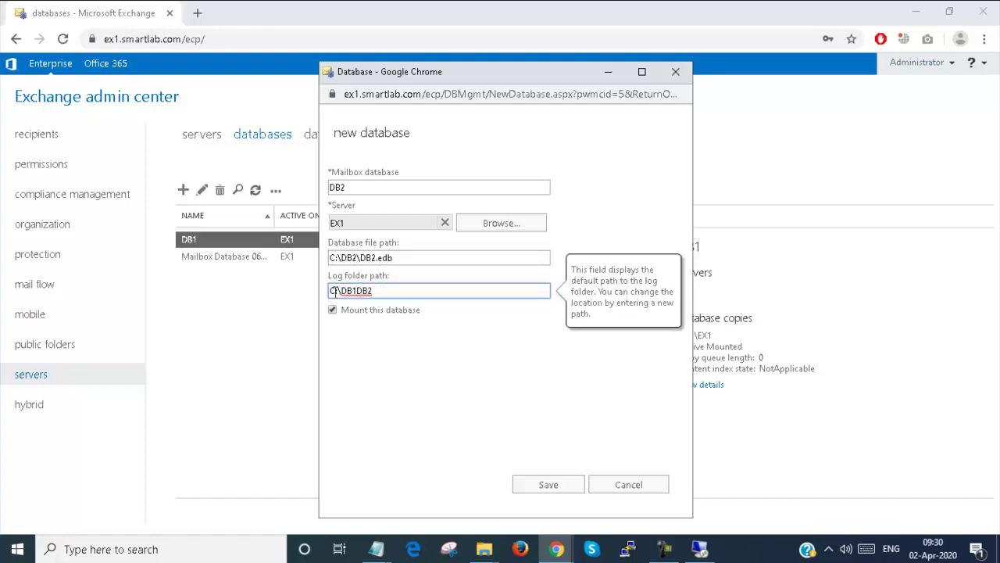
key("BackSpace")
type("2\\")
left_click(398, 370)
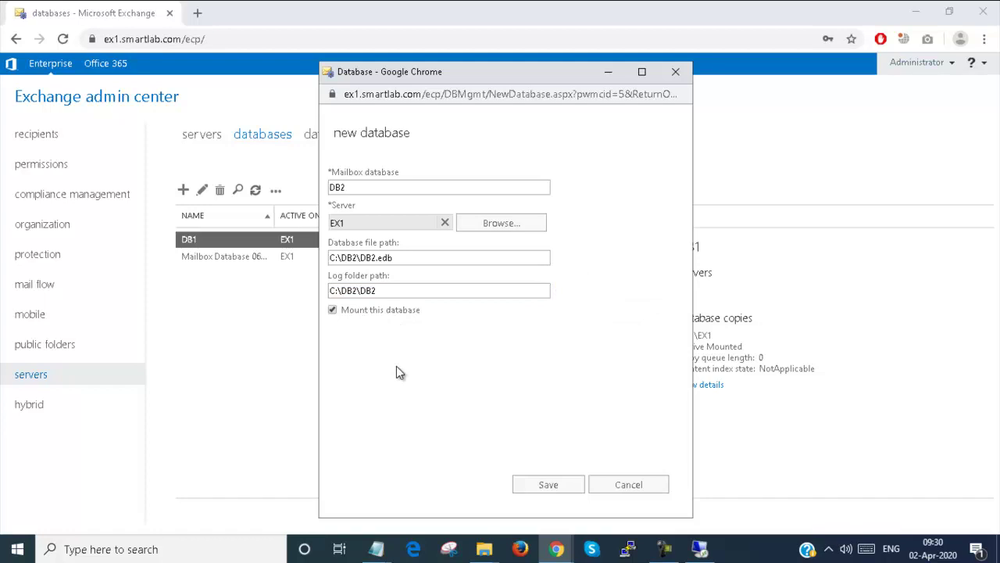
left_click(556, 483)
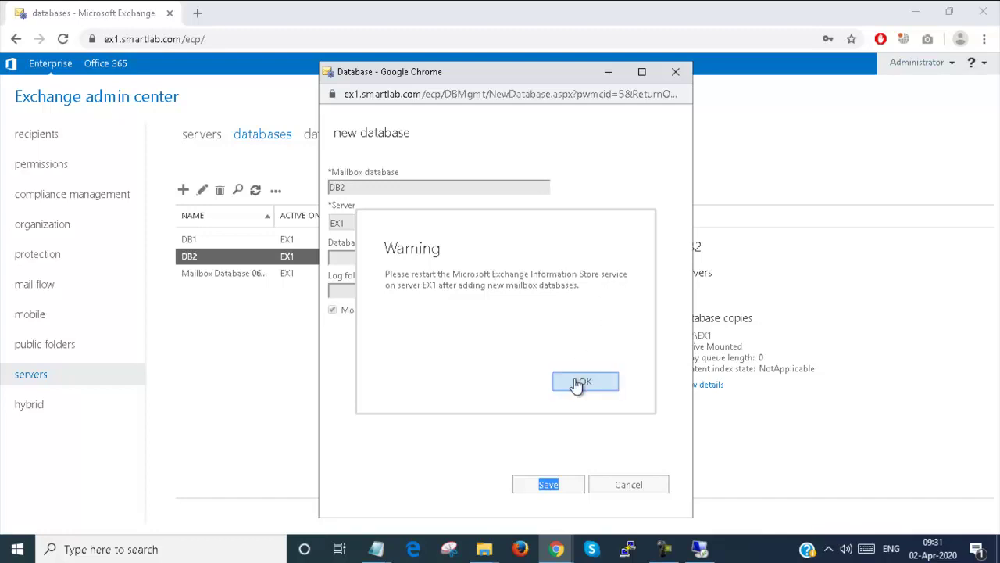
- Acknowledge DB2's restart warning and switch to the server's remote desktop session
left_click(584, 382)
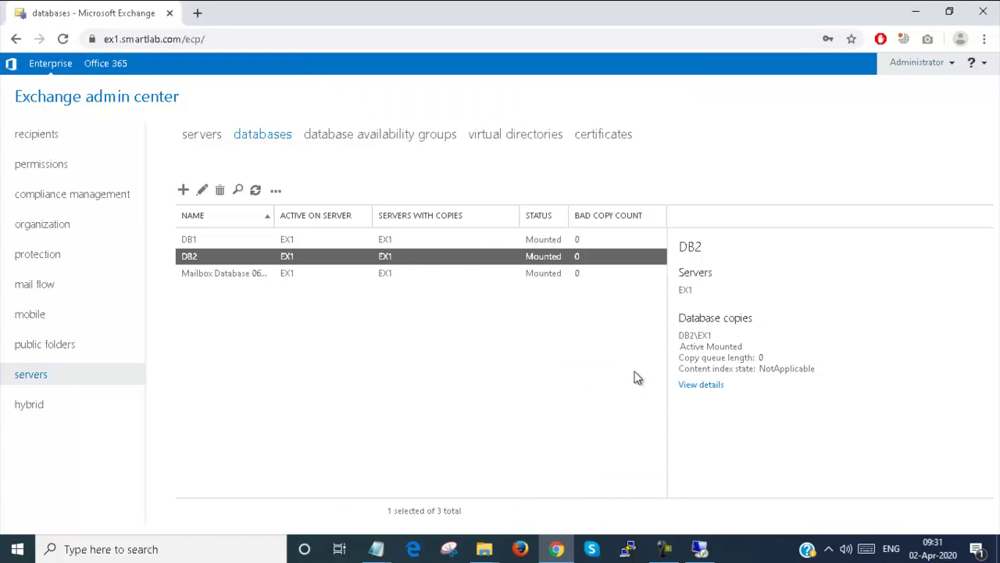
left_click(695, 548)
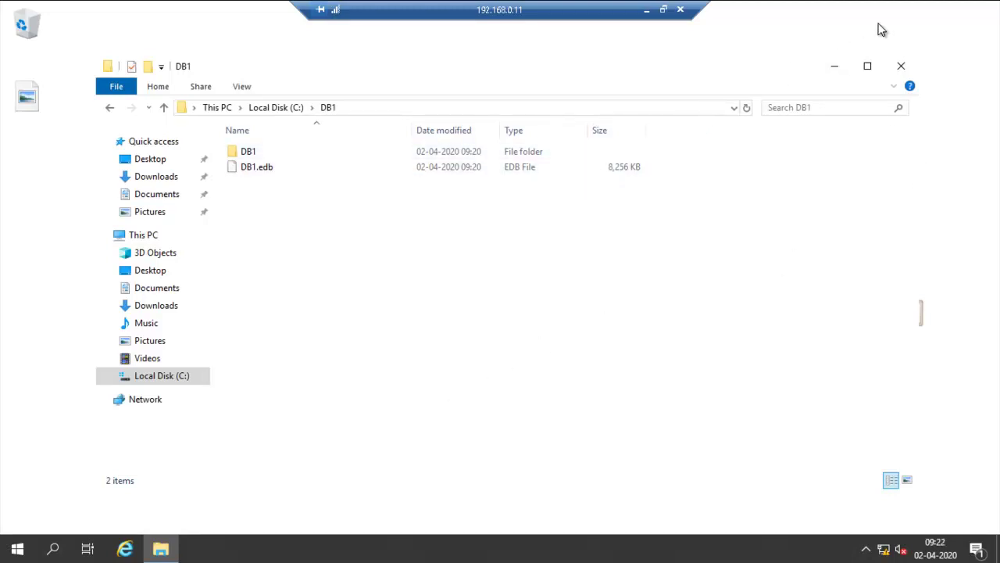
left_click(646, 9)
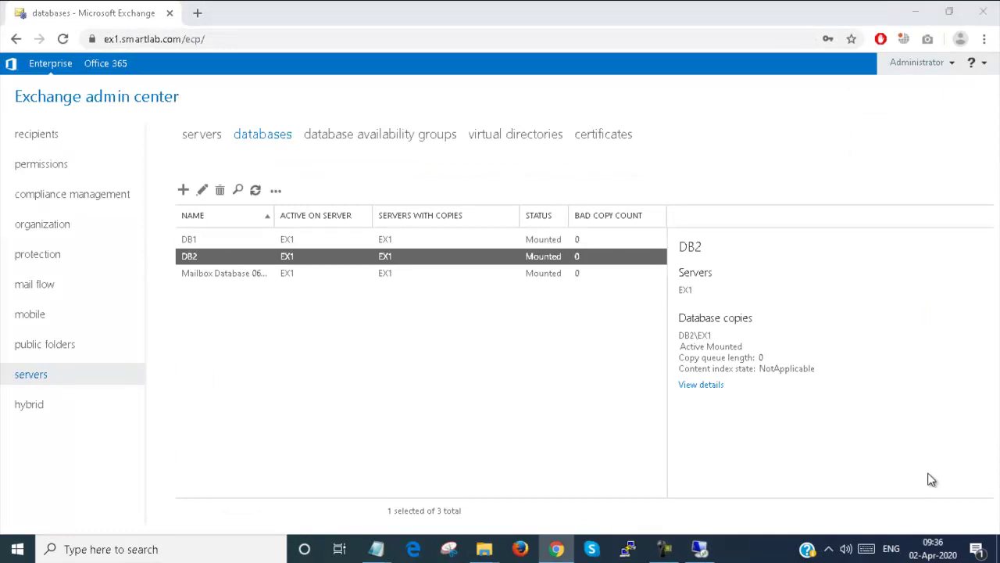
left_click(932, 480)
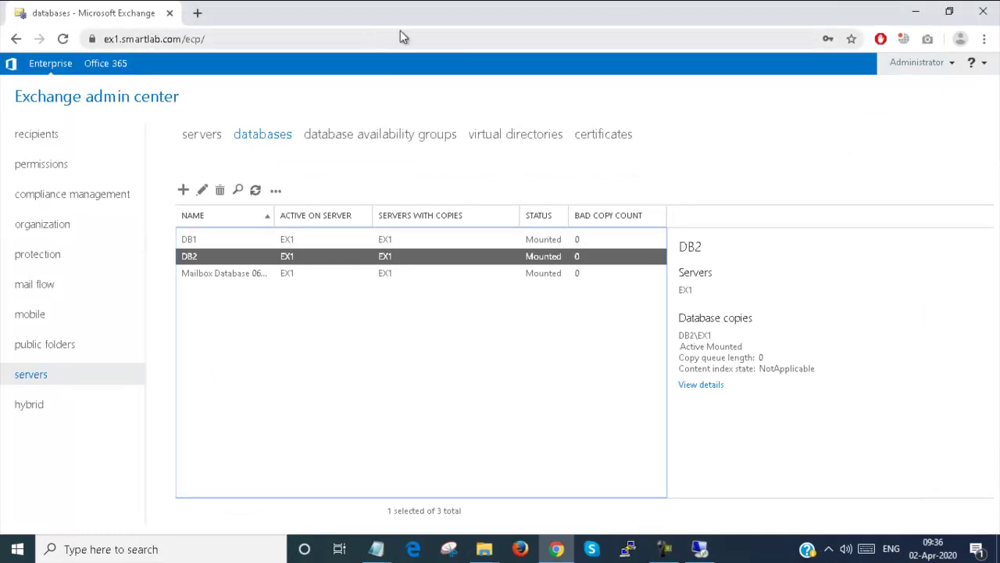
left_click(700, 549)
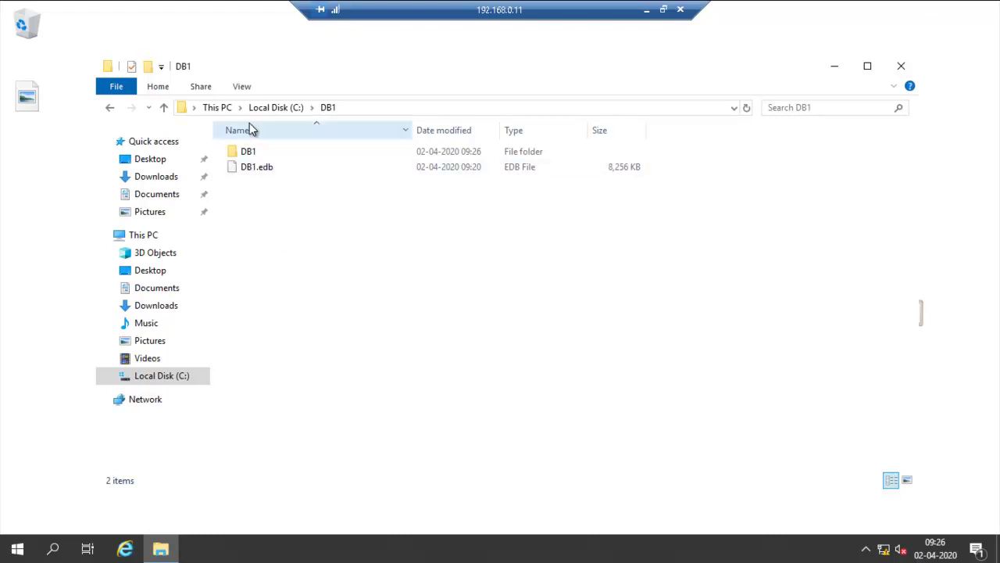
- Restart the Microsoft Exchange Information Store service from the Services console, then leave the remote session
left_click(901, 66)
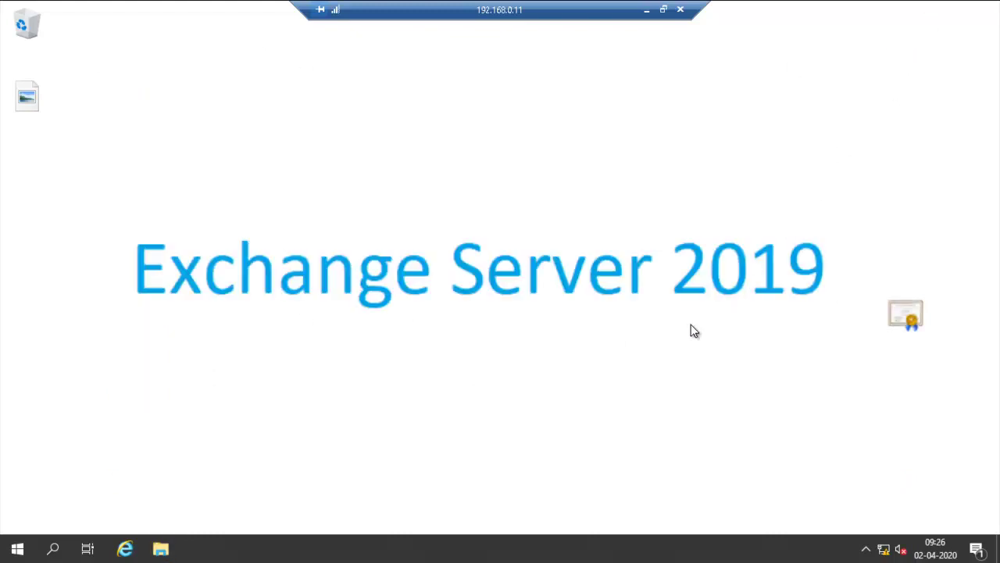
key("super+r")
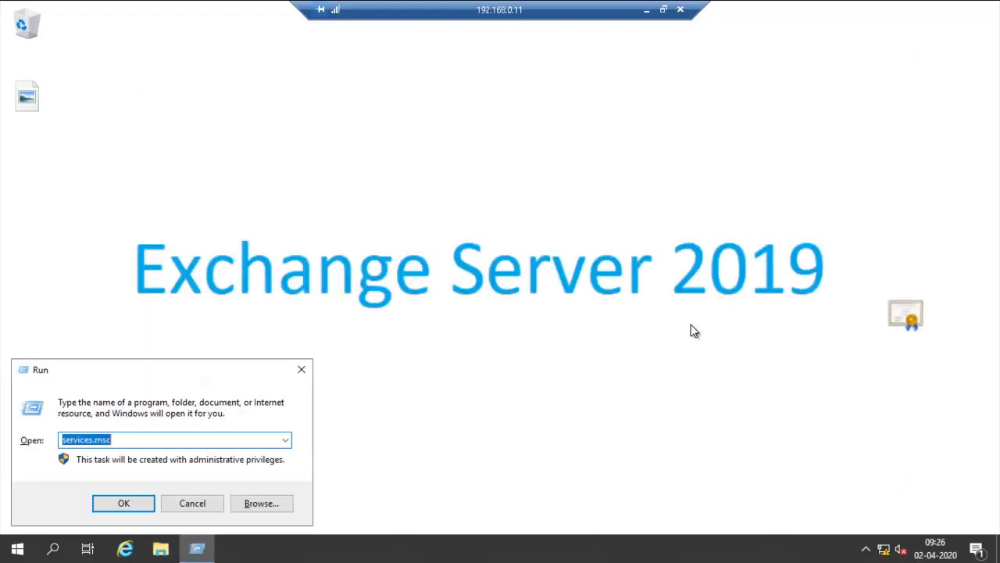
key("Return")
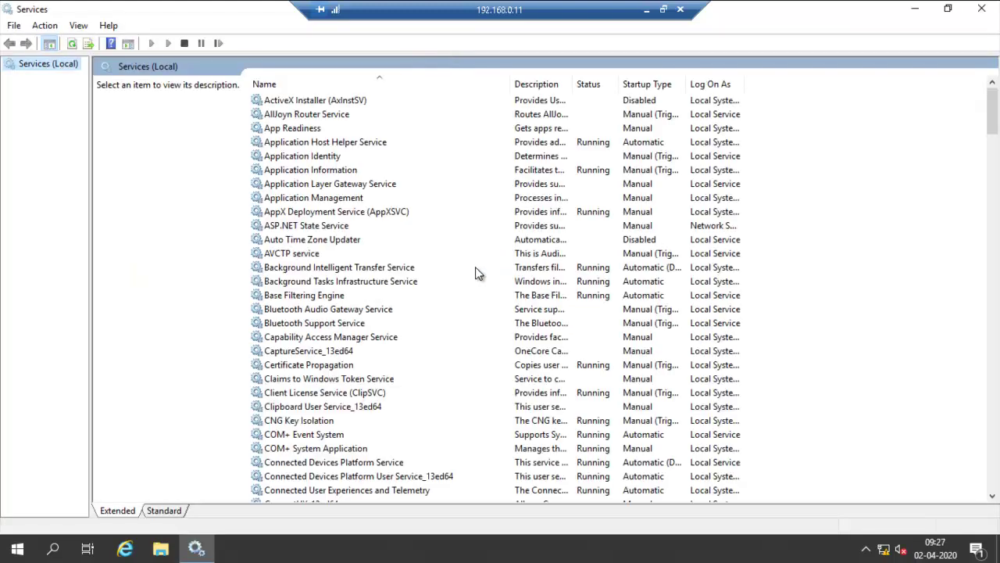
left_click(324, 143)
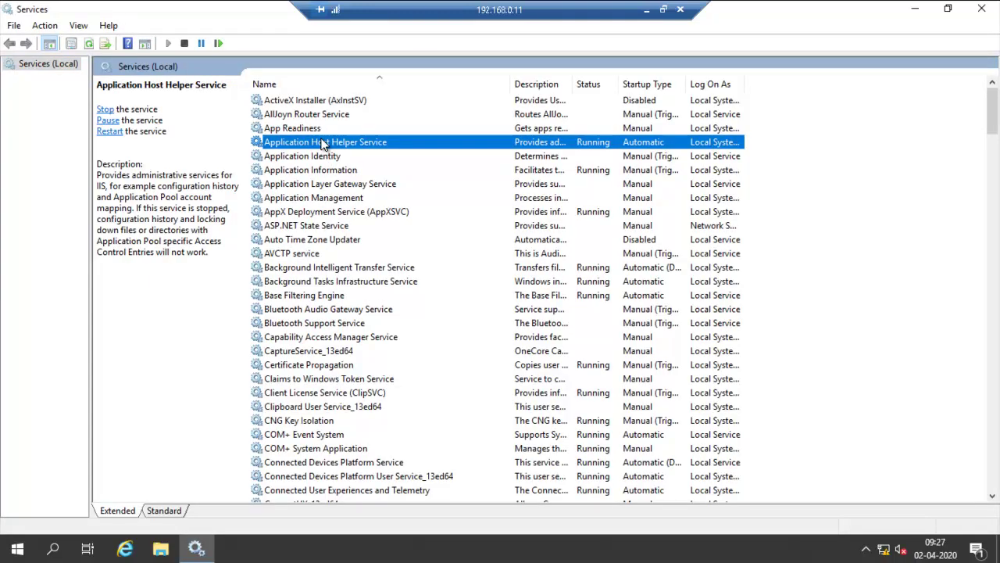
key("m")
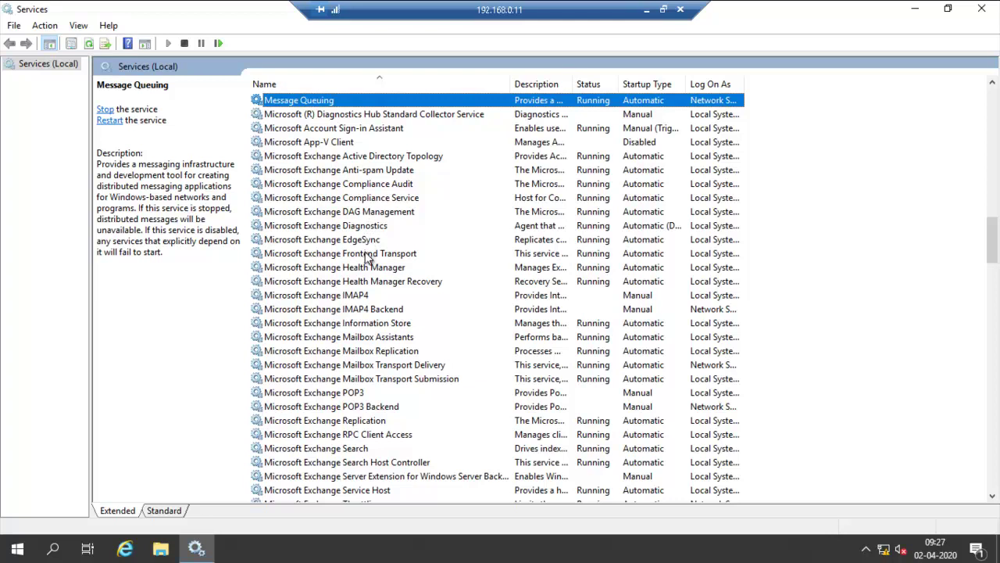
left_click(362, 323)
right_click(363, 322)
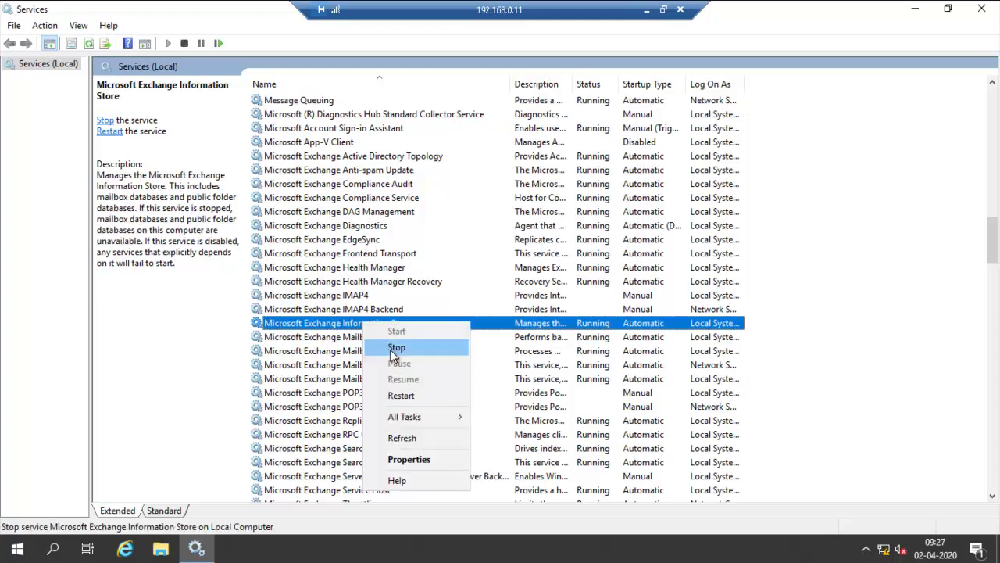
left_click(398, 392)
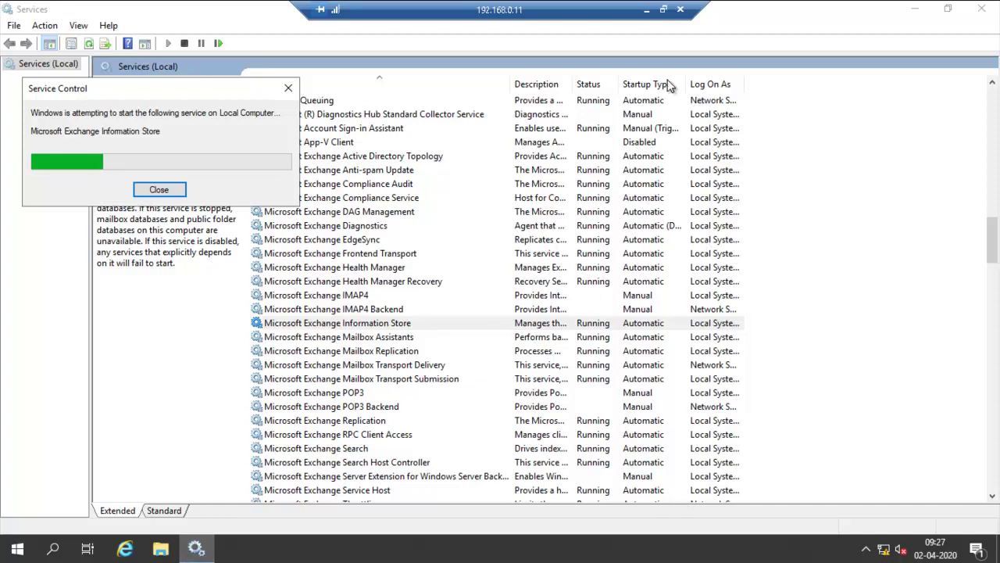
left_click(647, 10)
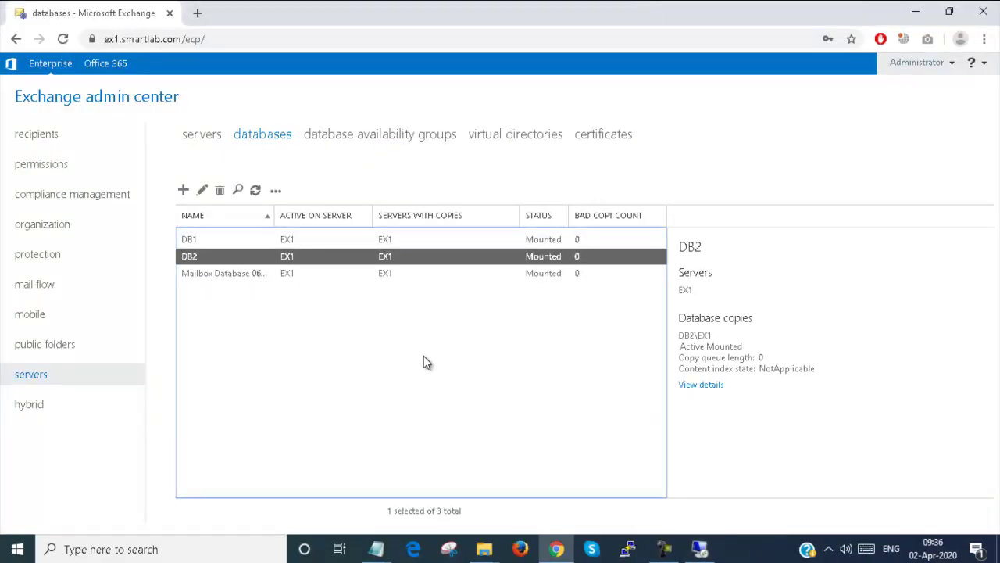
- Refresh the databases list, check DB1 shows mounted, then go to the recipients' mailboxes list
left_click(256, 190)
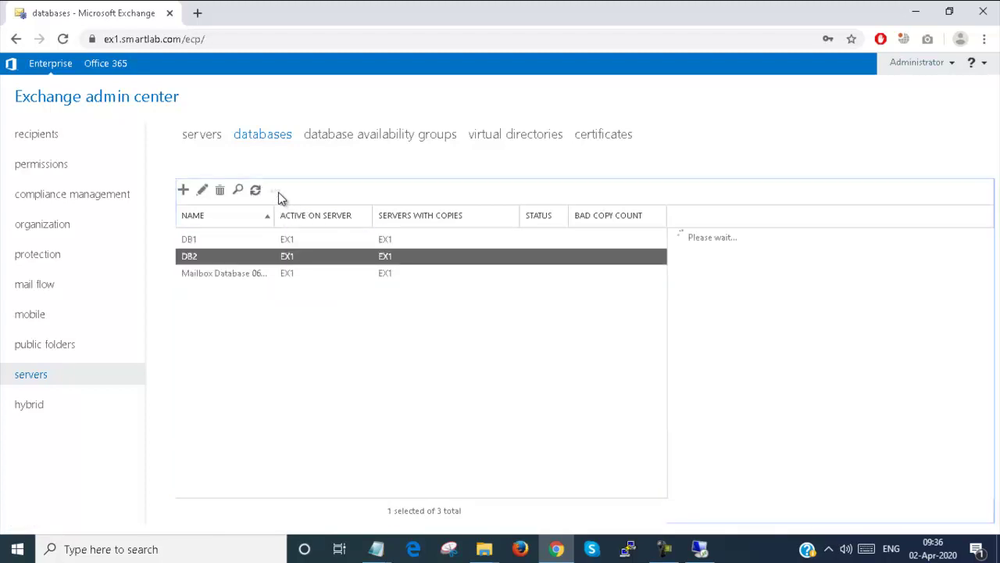
double_click(274, 242)
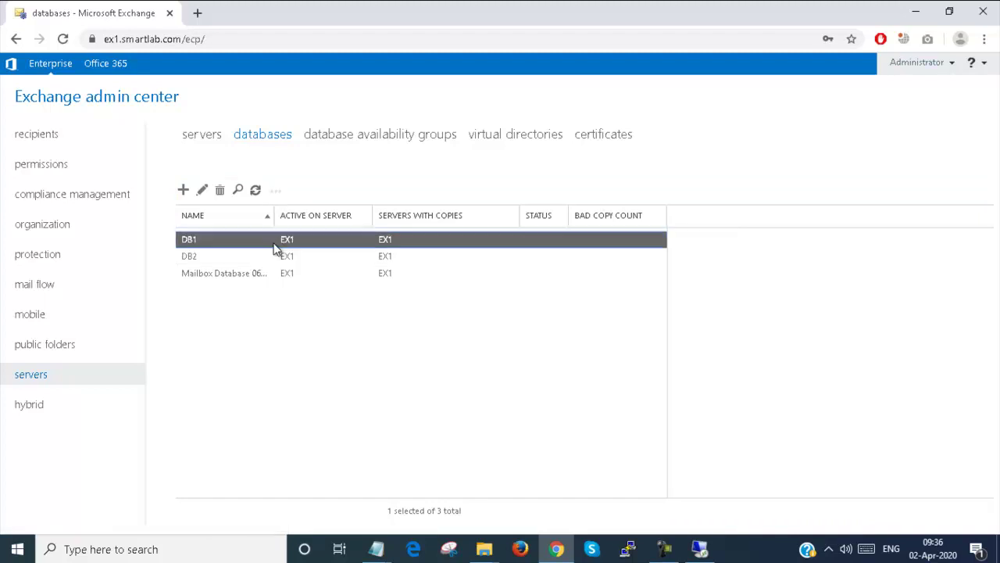
left_click(760, 71)
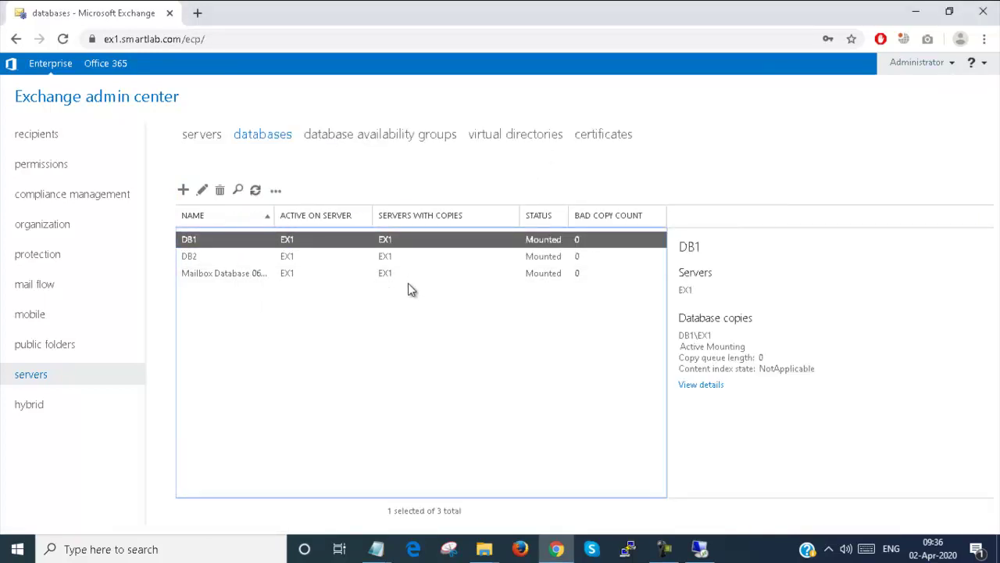
left_click(31, 139)
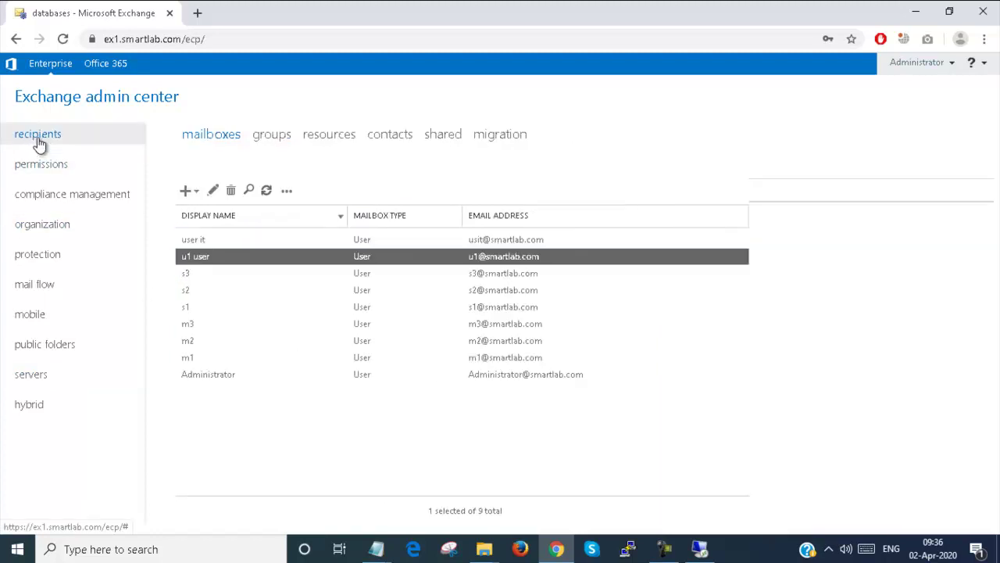
- Start a new user mailbox with alias test1 for a brand-new user
left_click(187, 192)
left_click(196, 214)
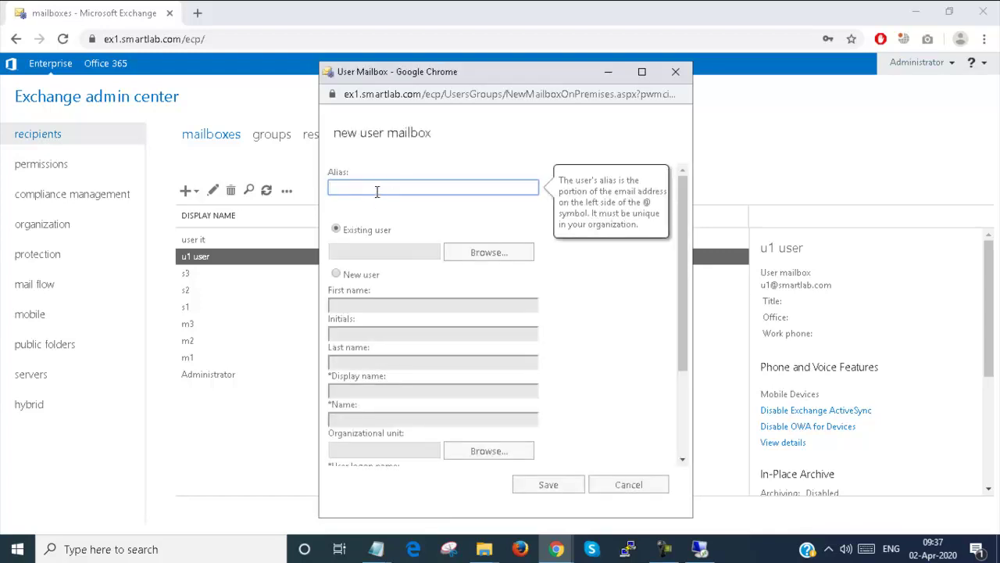
type("test1")
left_click(490, 252)
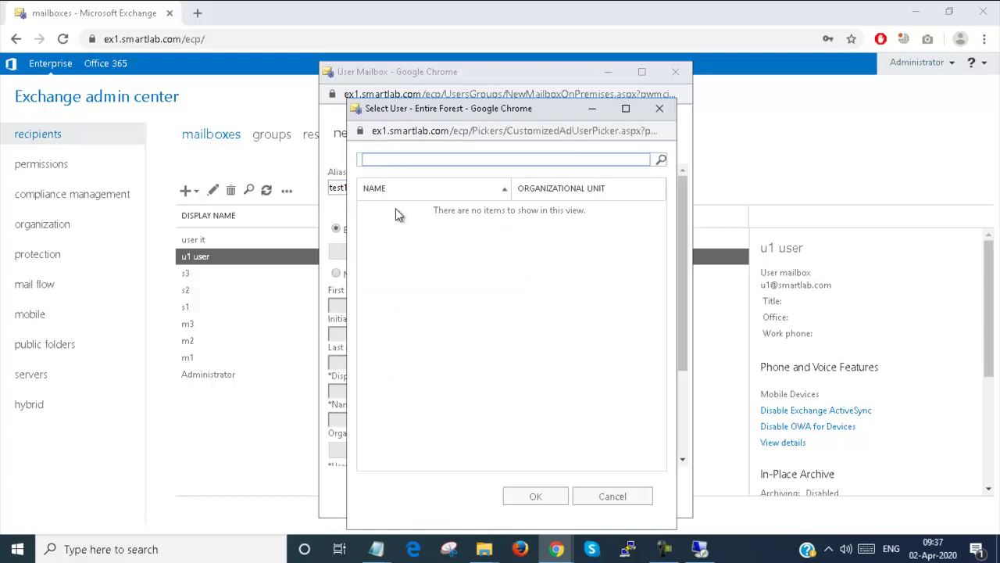
left_click(606, 498)
left_click(358, 274)
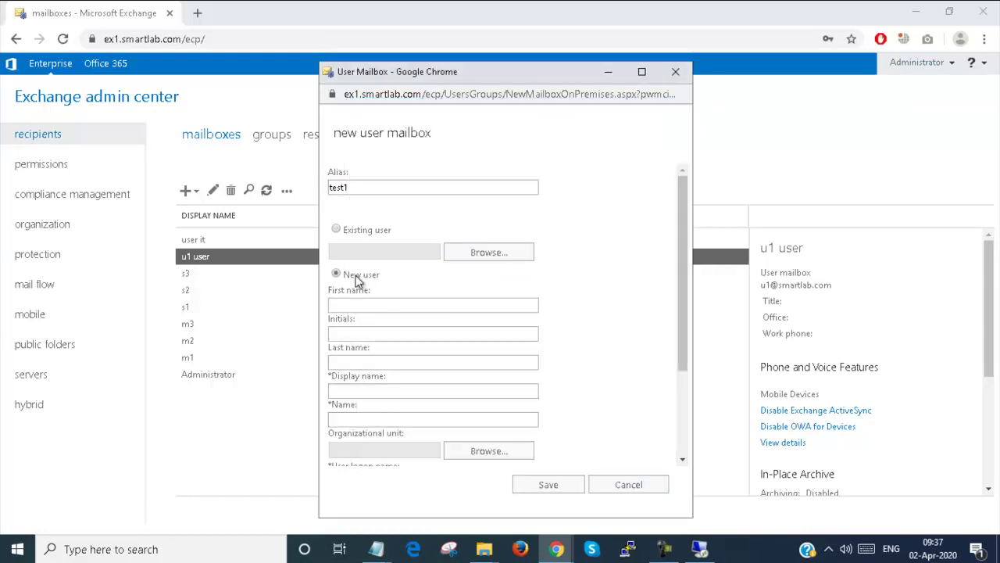
- Fill in first name test1 and the user logon name
left_click(361, 304)
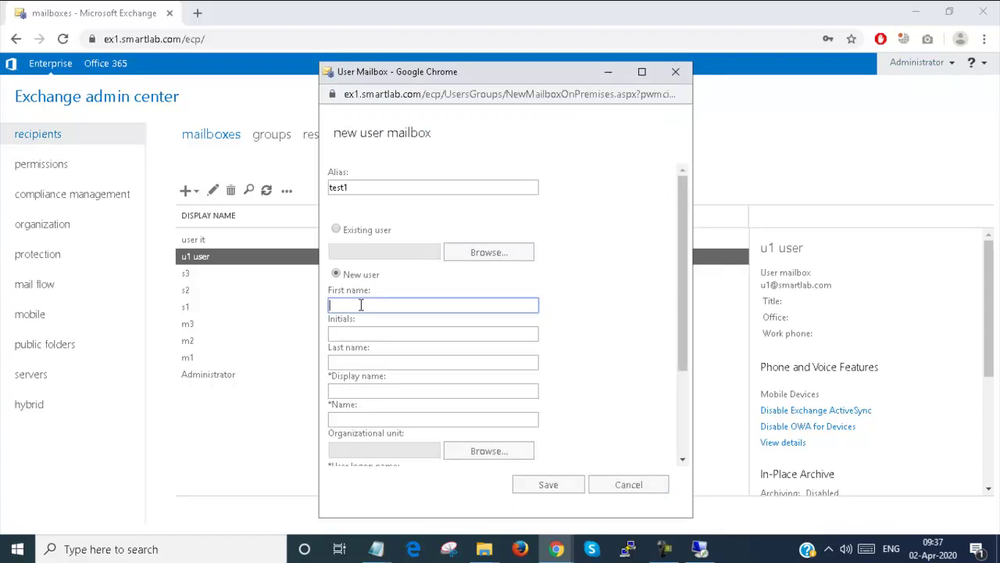
type("test1")
key("Tab")
key("Tab")
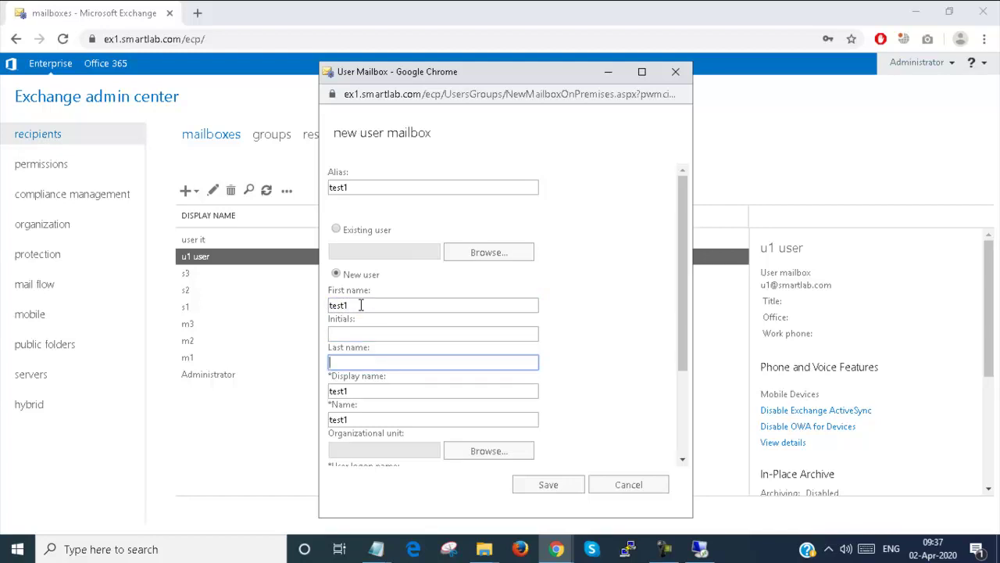
scroll(360, 309, "down", 3)
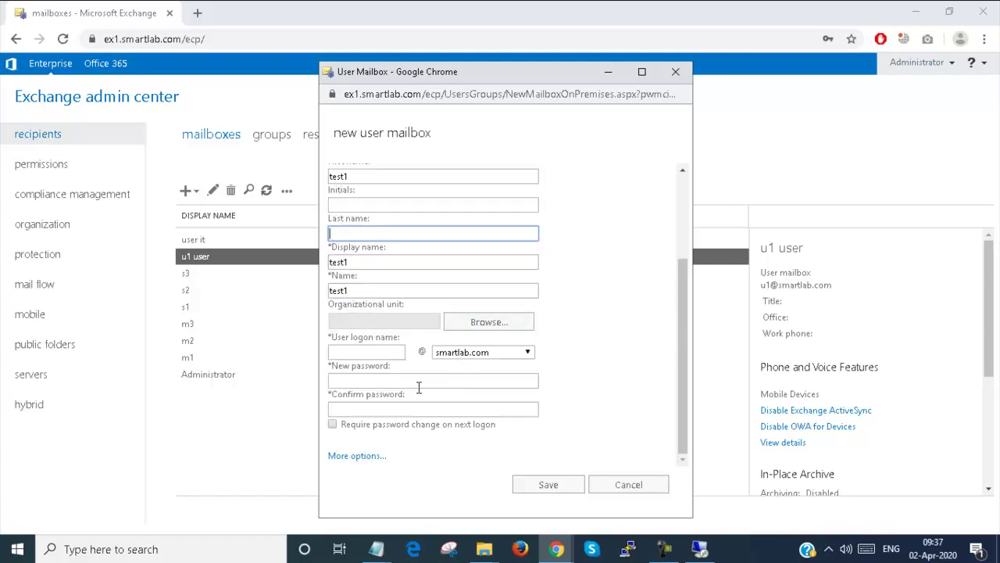
left_click(366, 353)
type("tes")
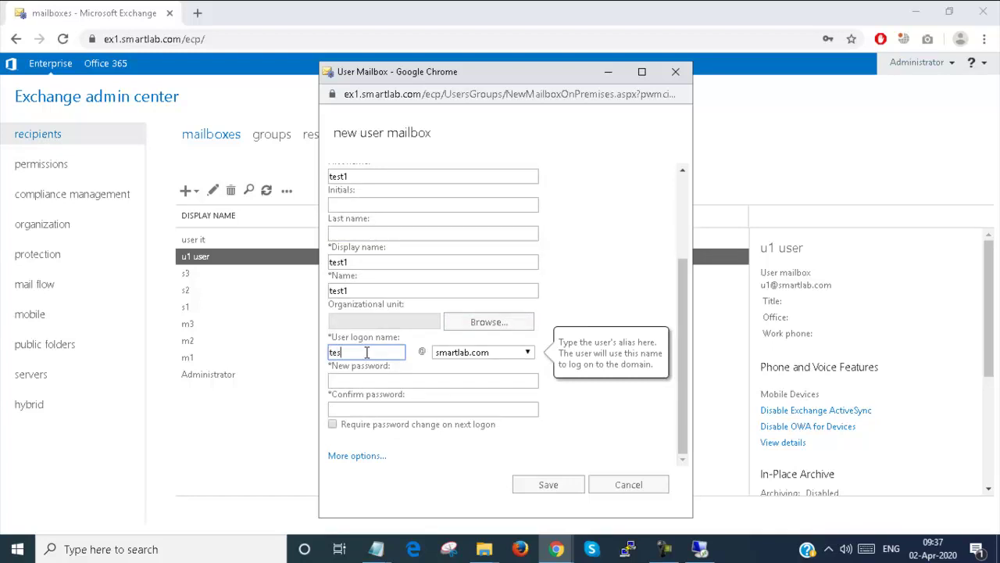
type("t1")
key("Tab")
- Enter and confirm the account password, then save the test1 mailbox
key("Tab")
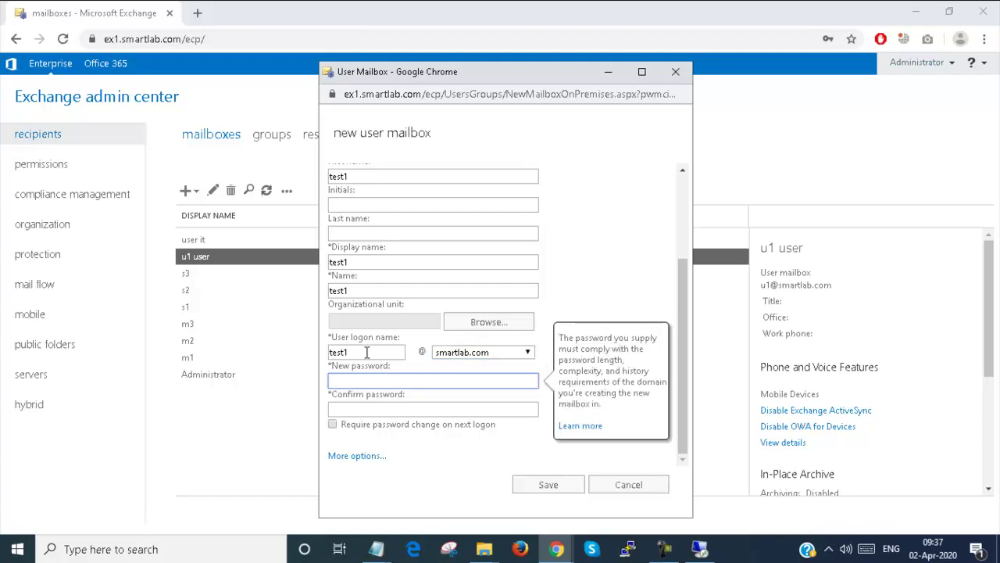
type("•••••••")
key("Tab")
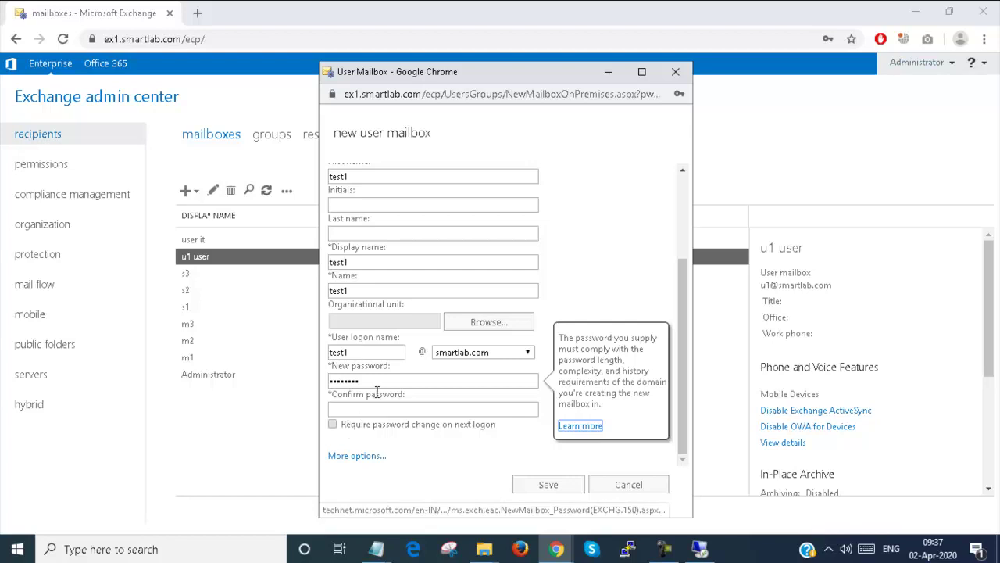
key("shift+Tab")
type("••••••")
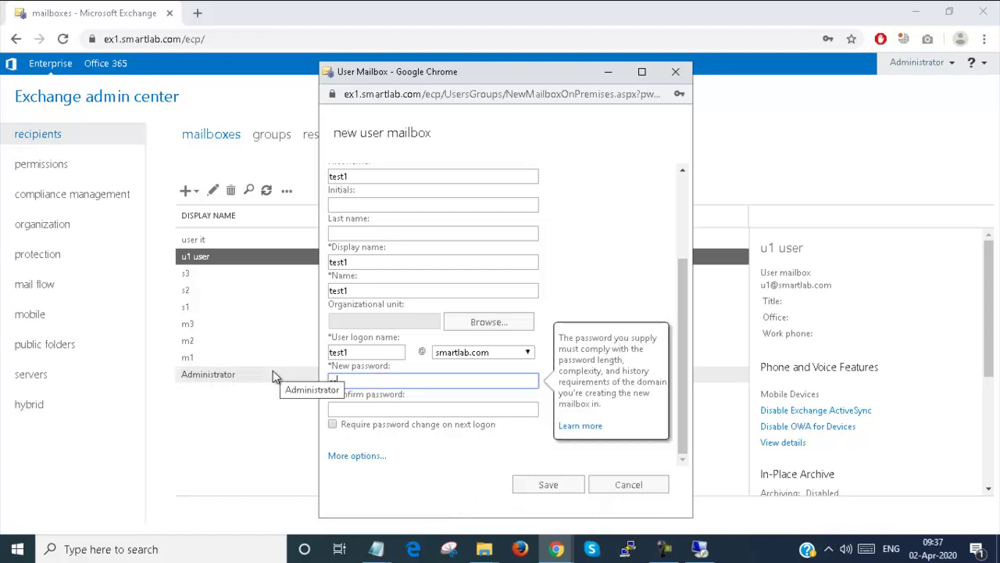
type("••")
key("Tab")
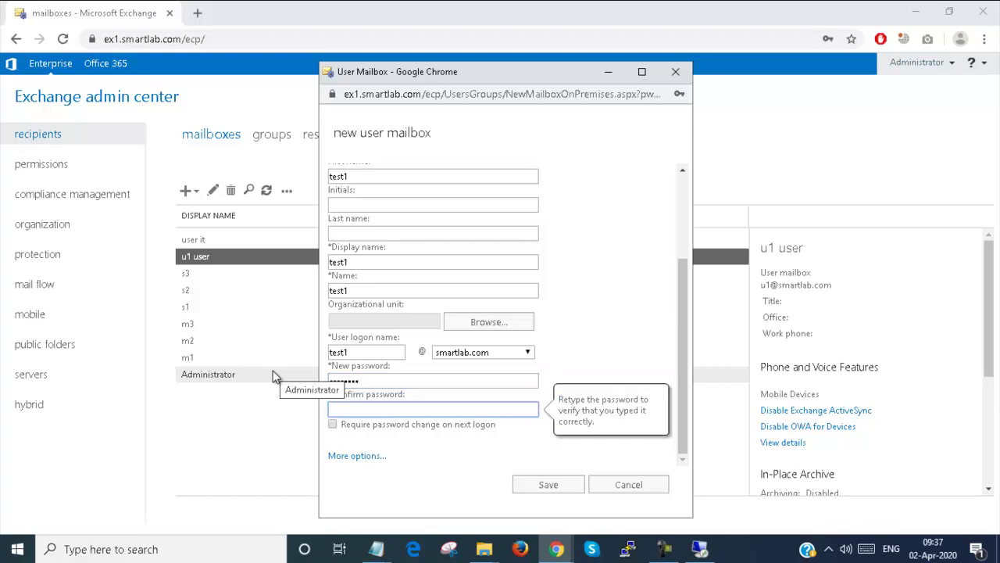
type("••••••••")
left_click(542, 487)
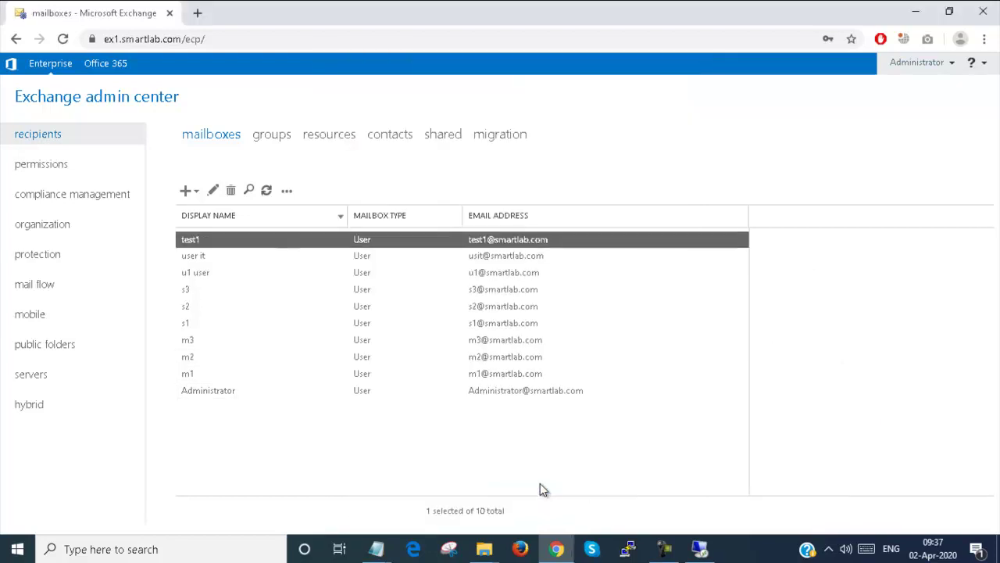
left_click(269, 191)
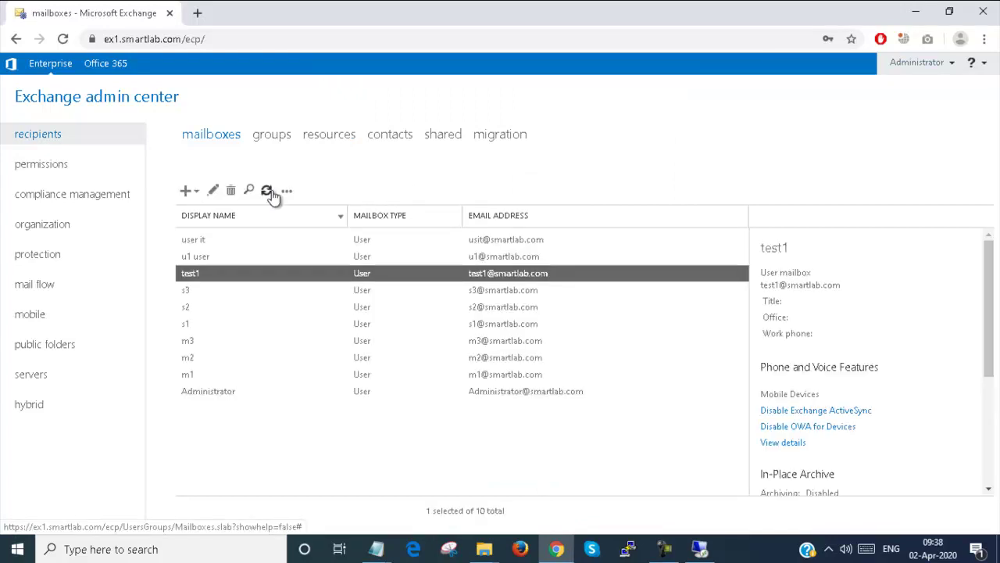
left_click(269, 191)
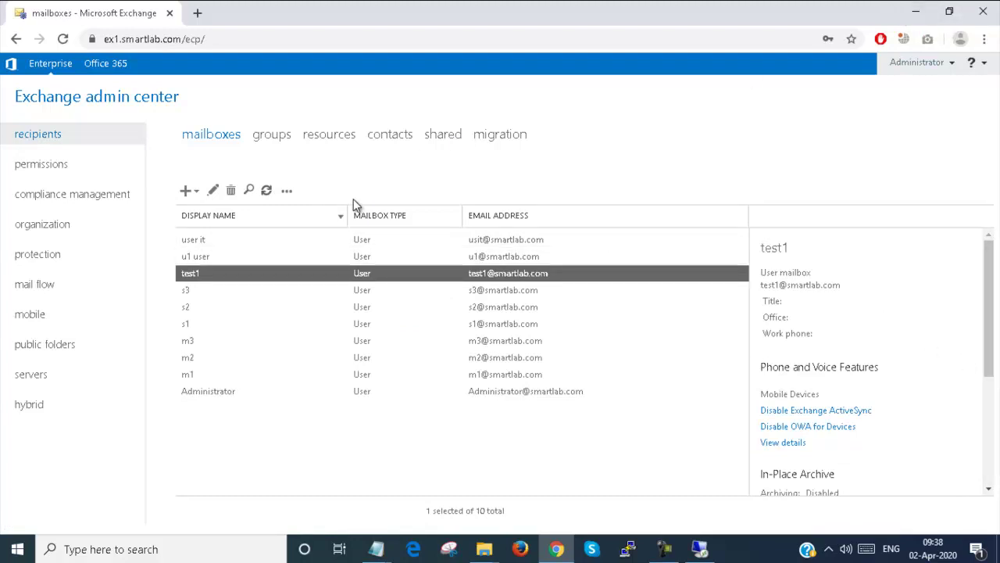
double_click(340, 280)
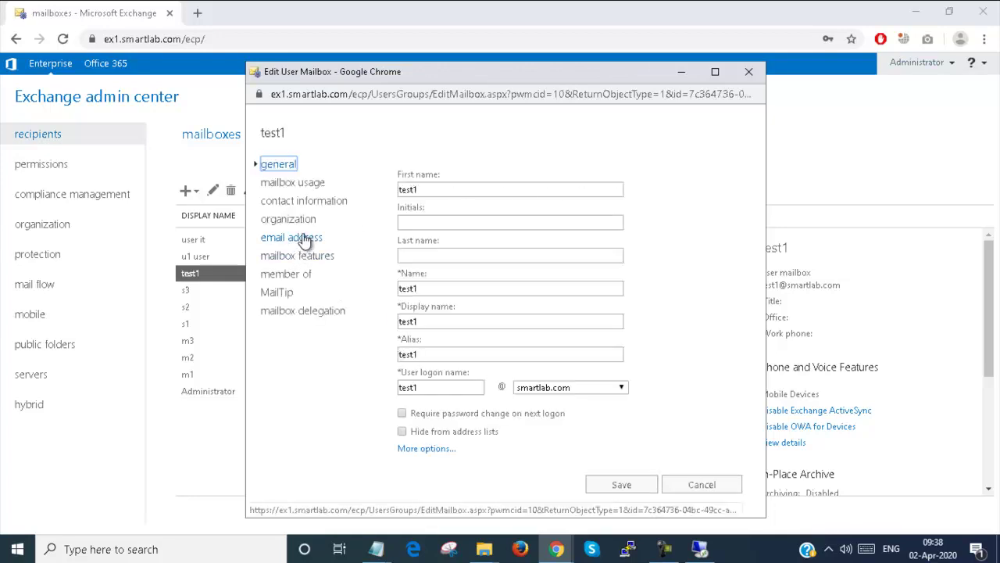
left_click(296, 259)
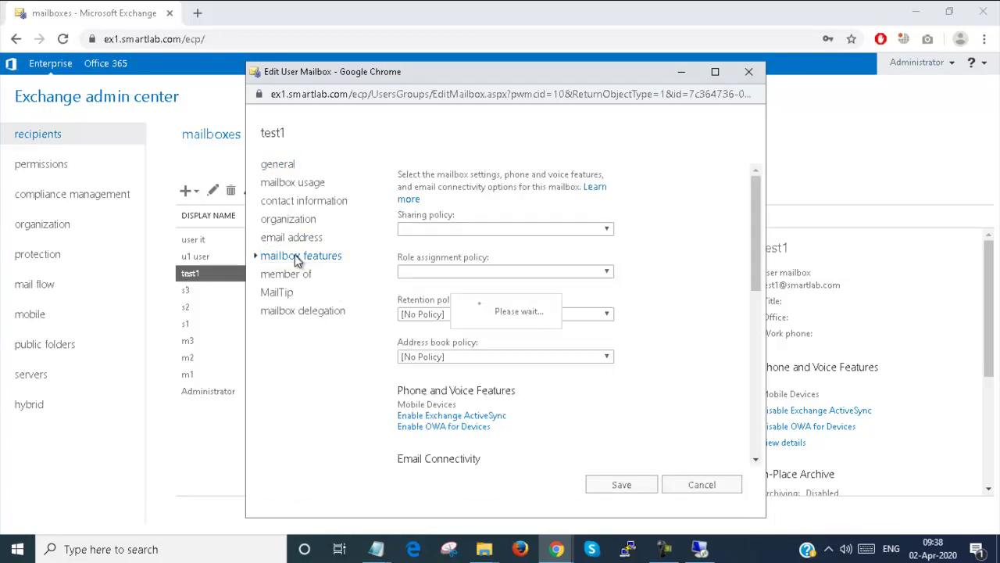
left_click(295, 221)
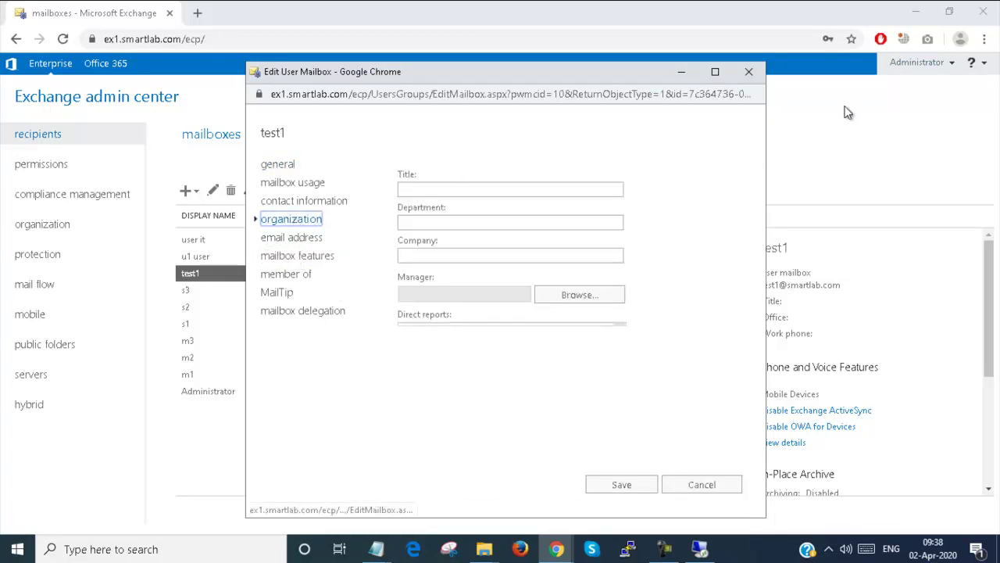
left_click(747, 79)
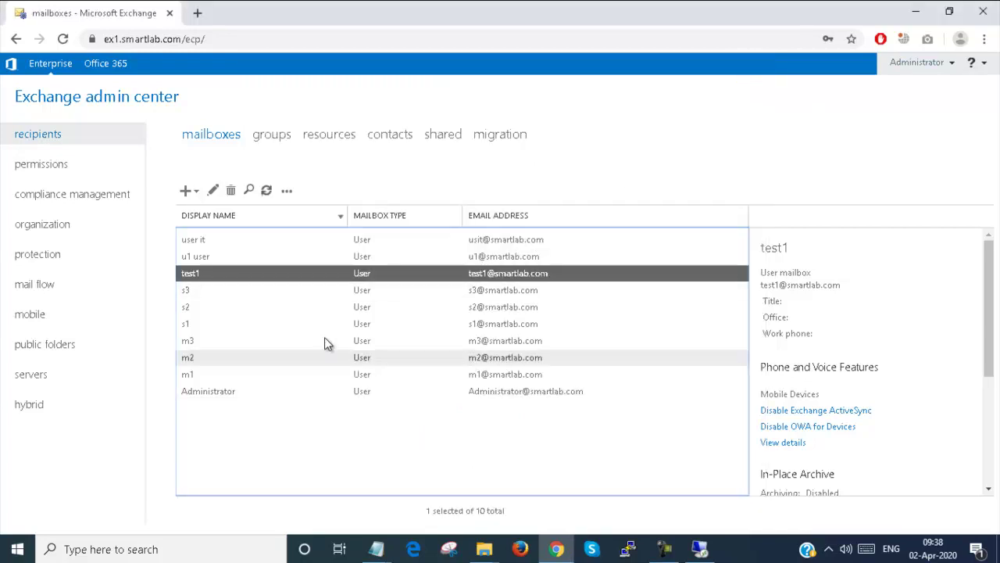
- Start a new user mailbox test2 for a new user, with first name and logon name test2
left_click(187, 196)
left_click(204, 214)
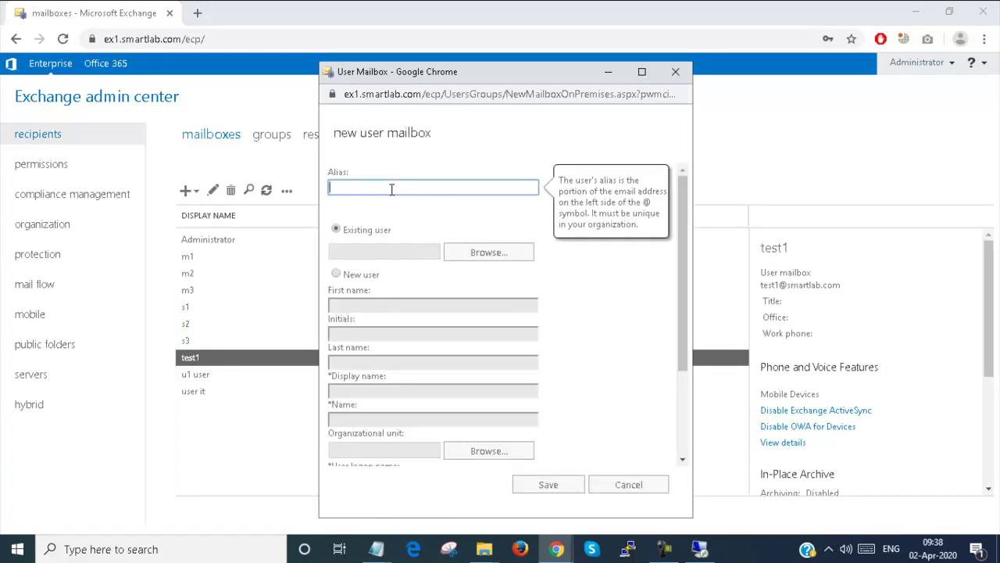
type("test2")
left_click(336, 274)
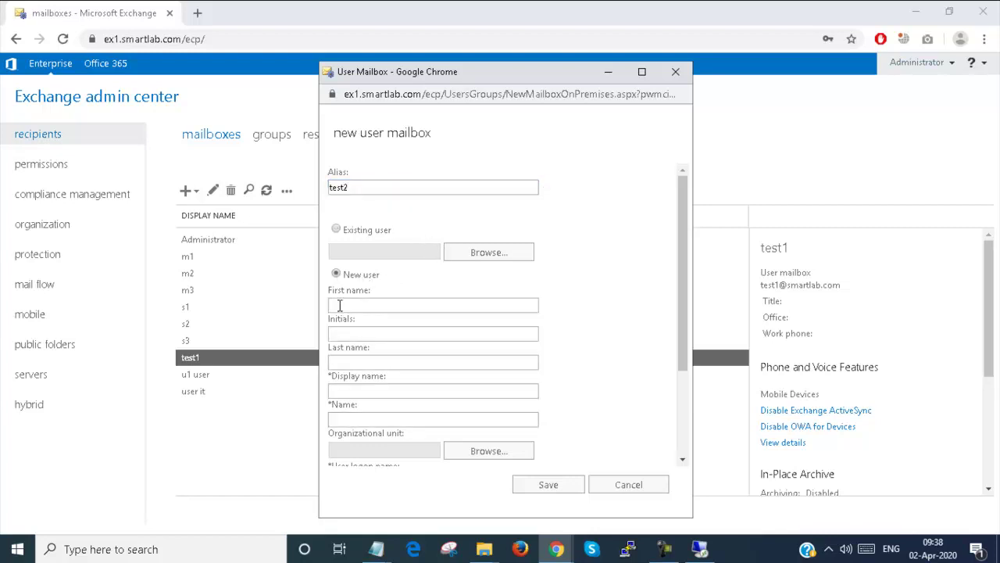
left_click(339, 305)
type("test")
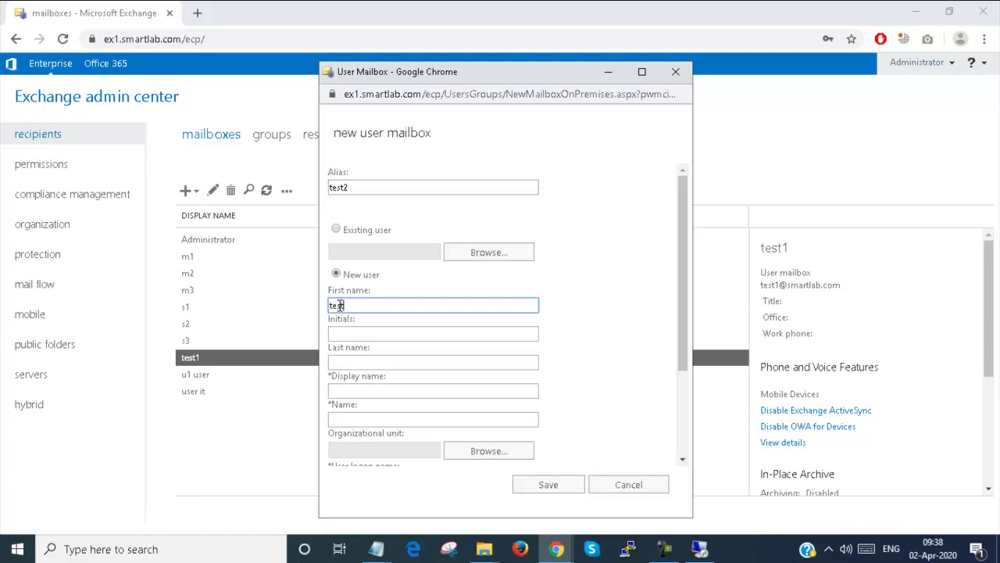
type("2")
scroll(362, 283, "down", 2)
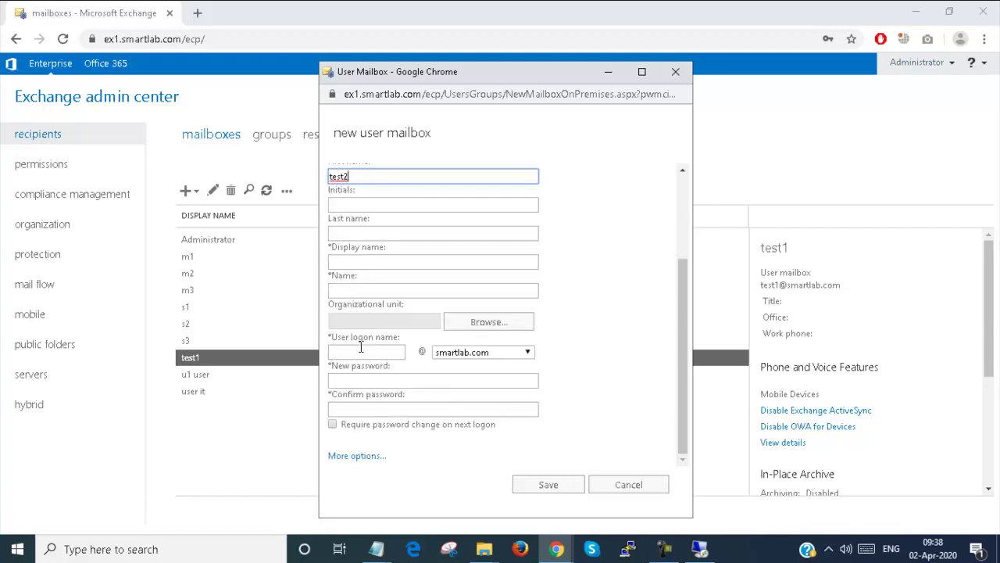
left_click(366, 351)
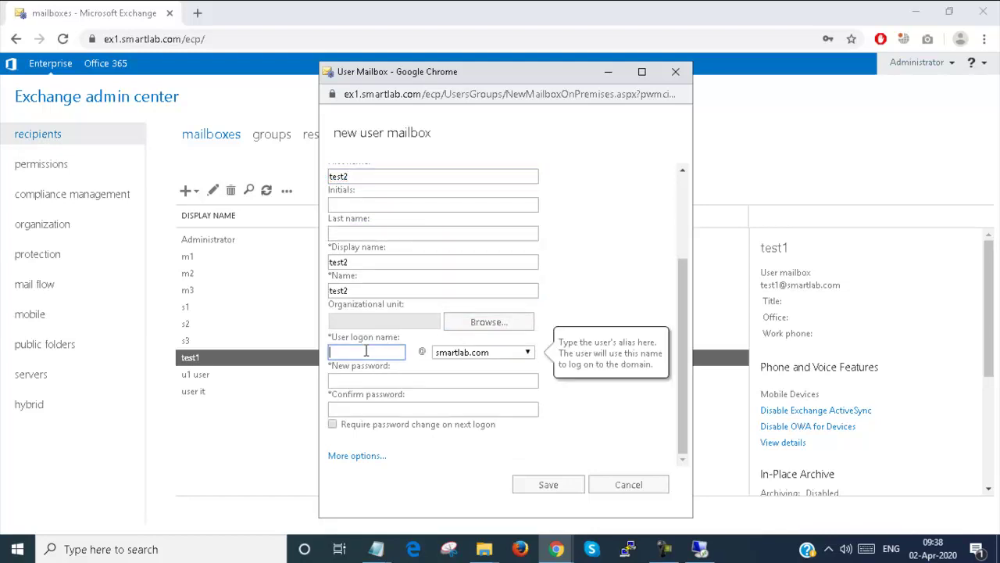
type("test2")
- Type and confirm the test2 password, then expand the More options settings
left_click(367, 379)
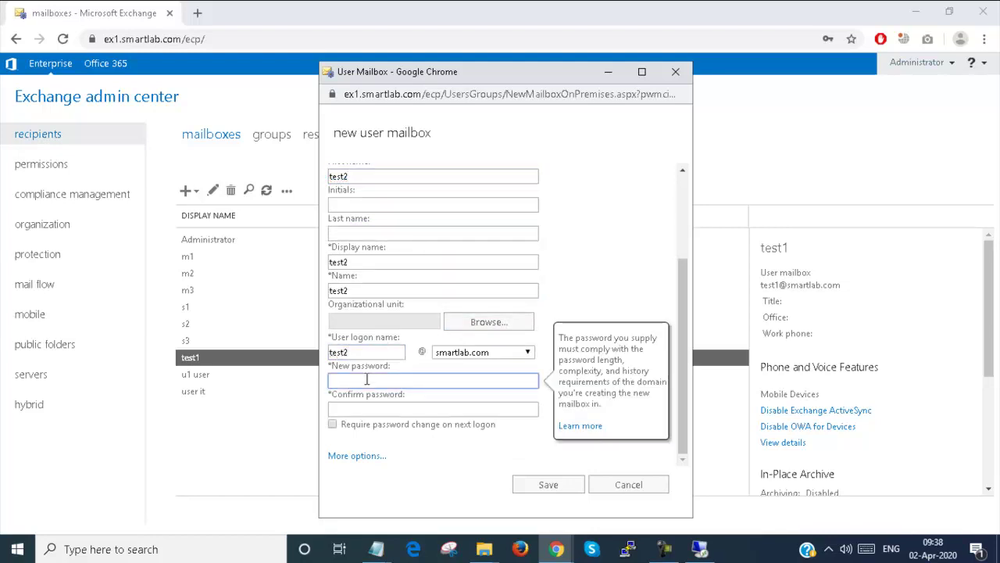
type("••••••••")
key("Tab")
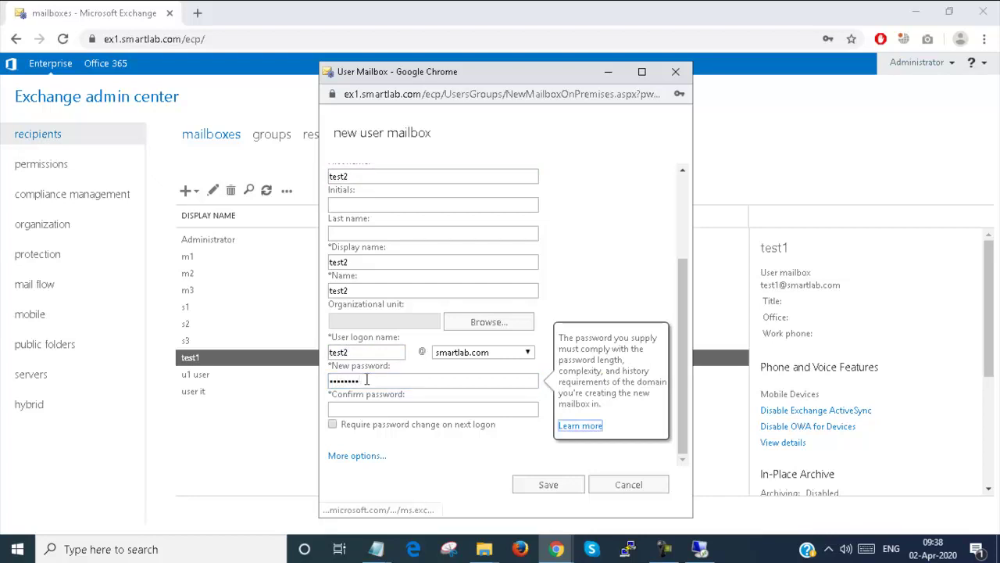
left_click(360, 411)
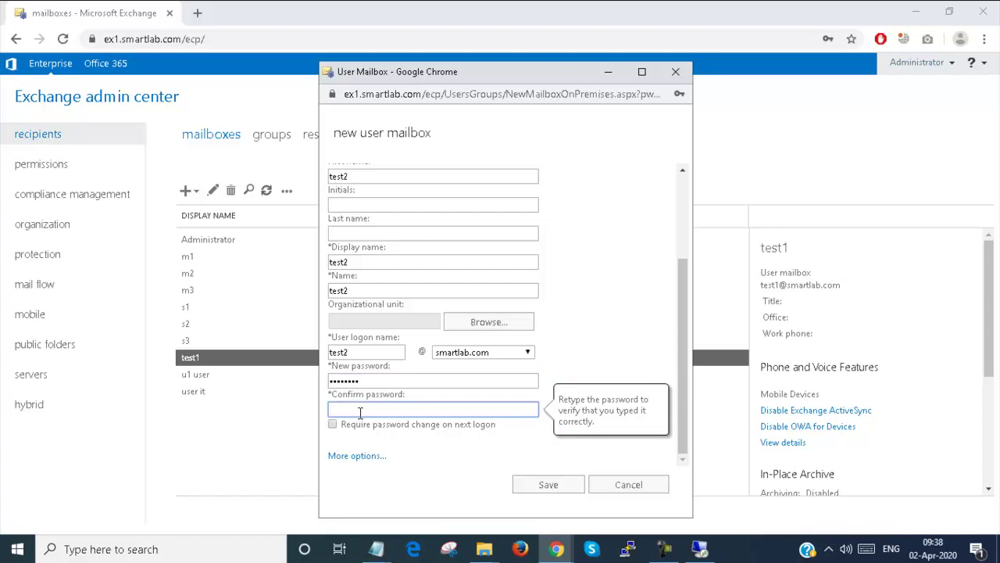
type("••••••••")
key("ctrl+a")
key("BackSpace")
type("••••••••")
left_click(357, 455)
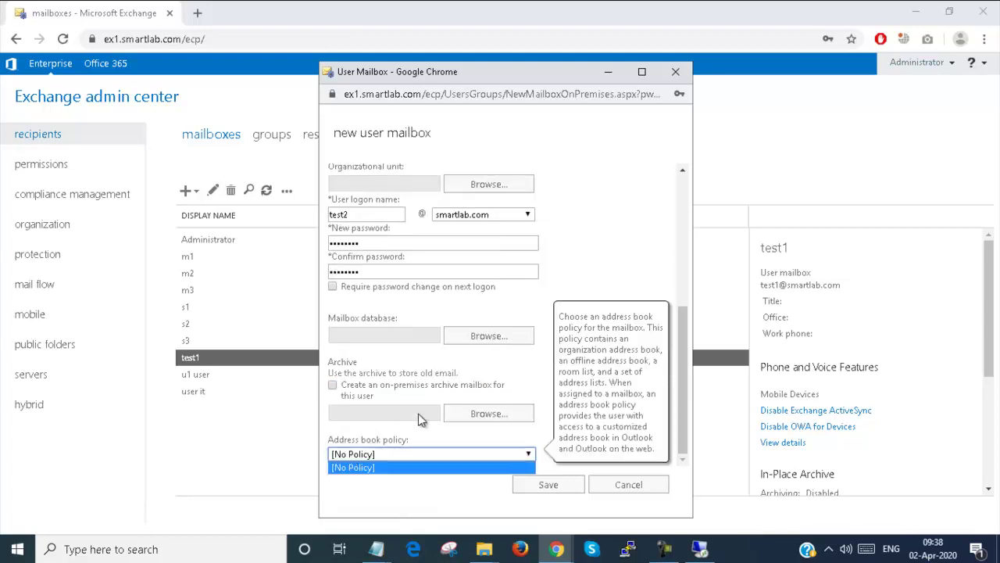
- Pick DB1 as test2's mailbox database and save the new test2 mailbox
left_click(488, 335)
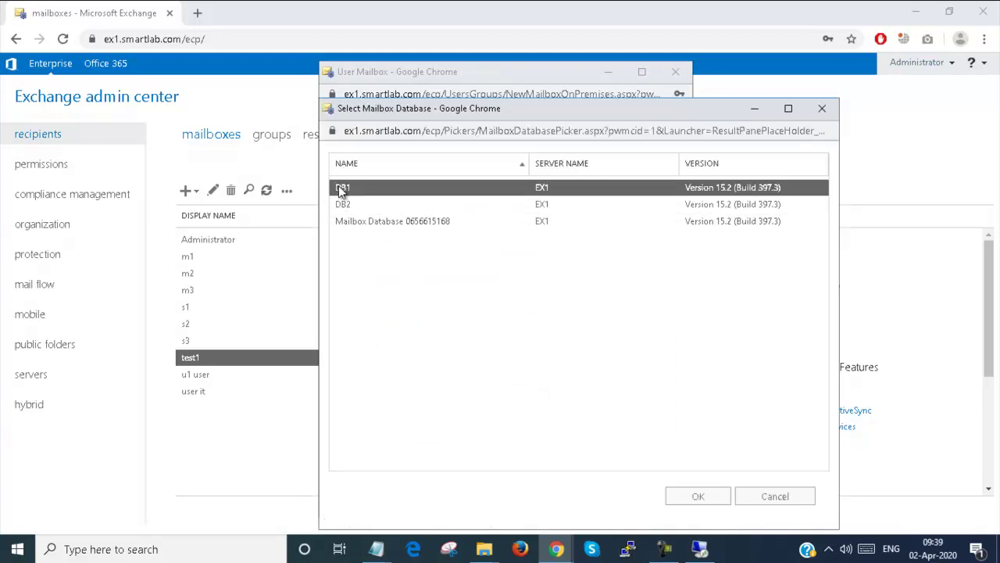
left_click(697, 498)
left_click(565, 482)
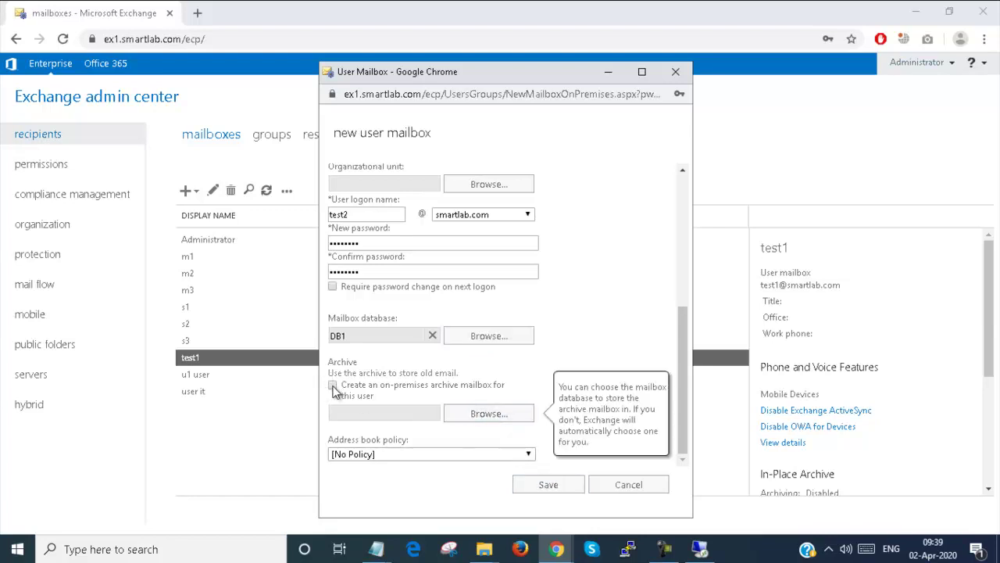
left_click(555, 486)
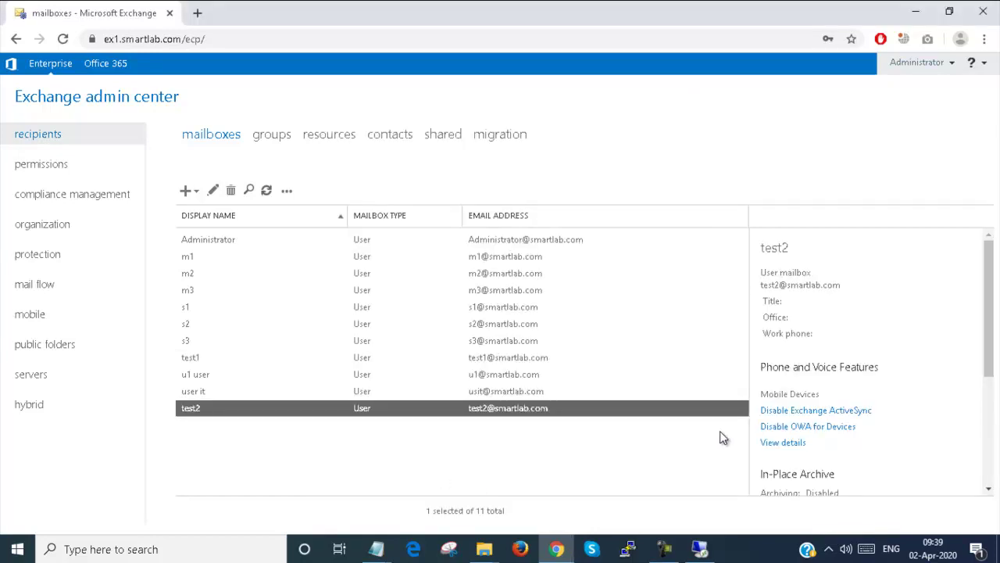
- Open test2's properties to check its mailbox database is DB1, then go to the remote server session
scroll(864, 397, "down", 3)
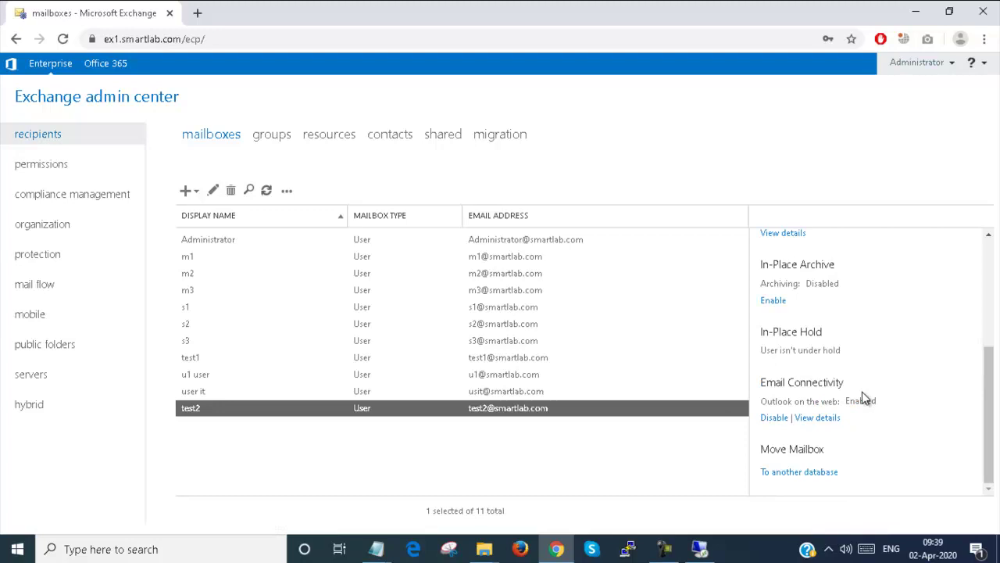
double_click(209, 407)
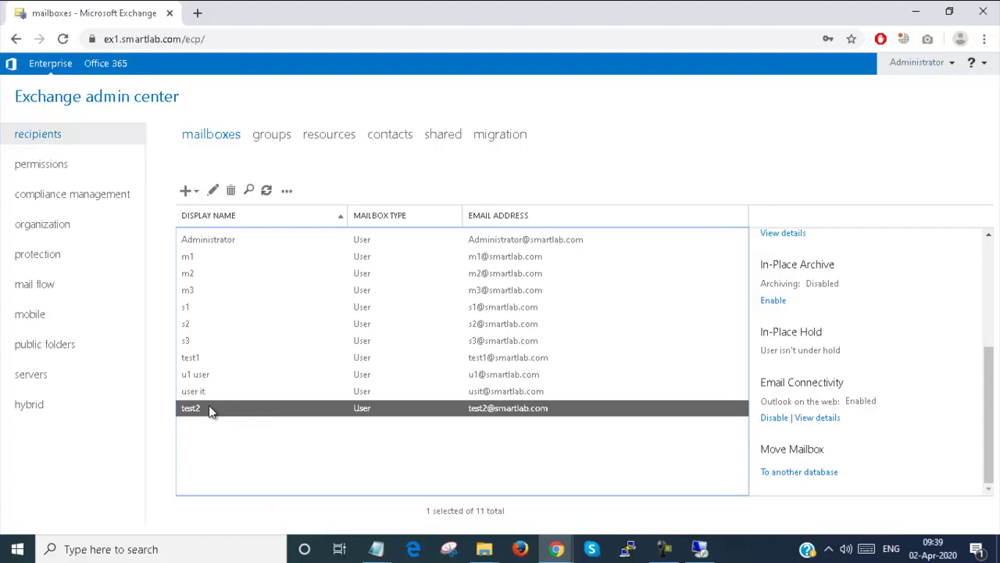
double_click(242, 412)
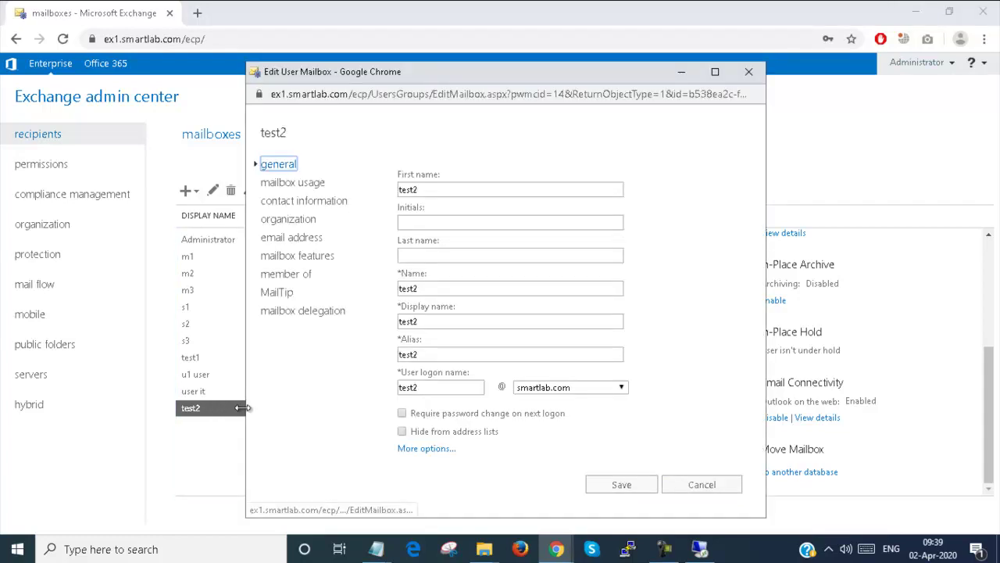
left_click(425, 449)
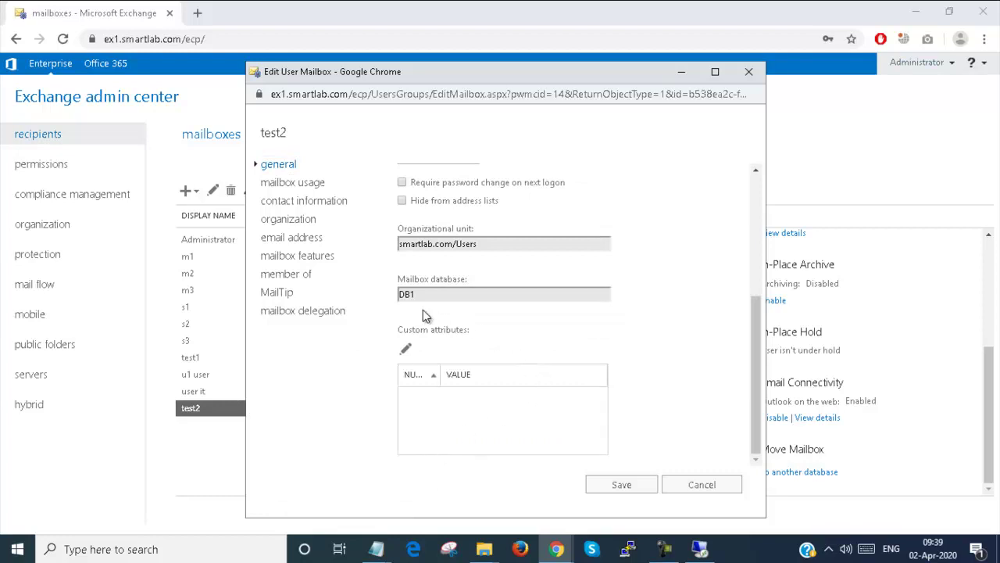
left_click(700, 548)
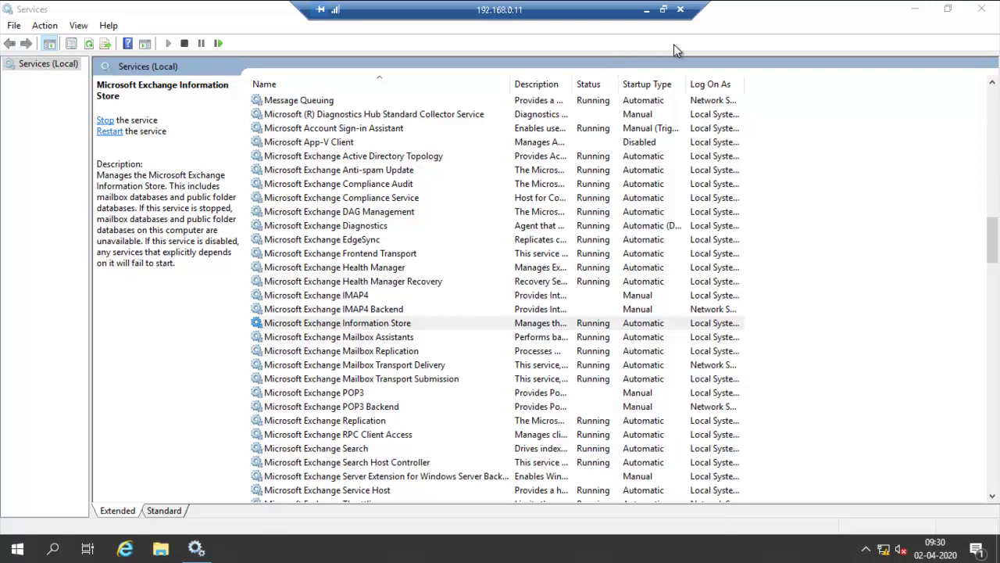
- Close Services, launch Exchange Management Shell from Microsoft Exchange Server 2019, and return to local EAC
left_click(982, 9)
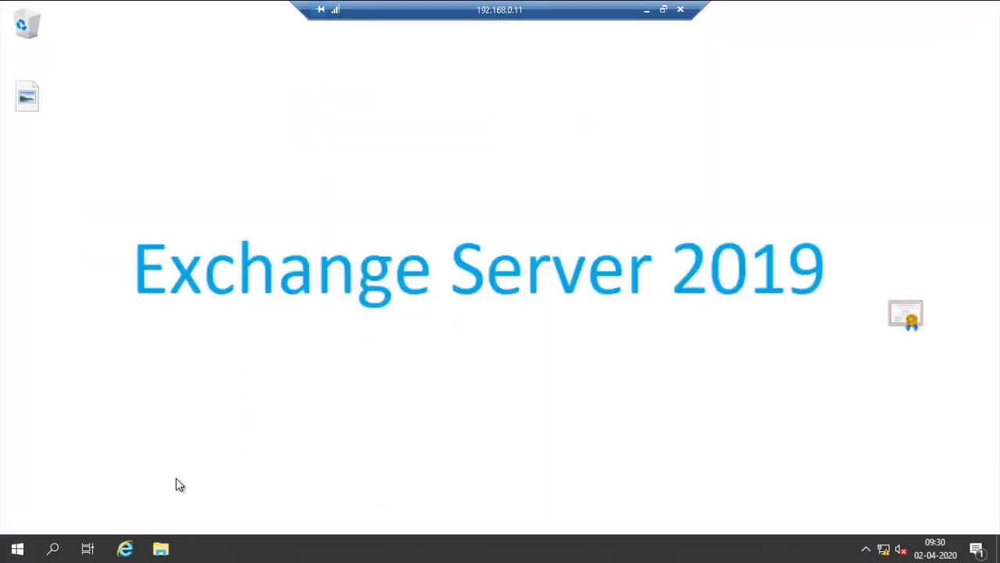
left_click(17, 549)
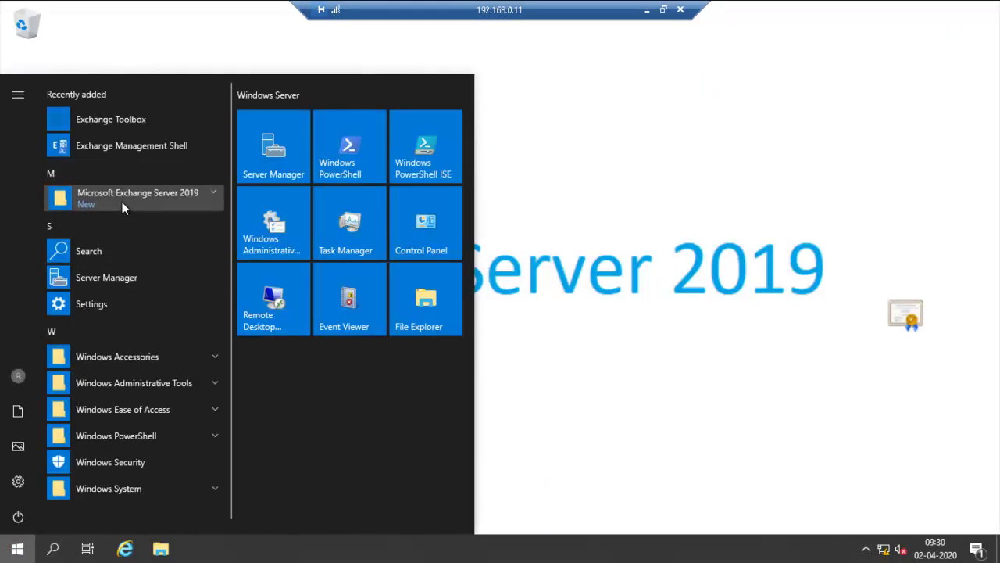
left_click(122, 201)
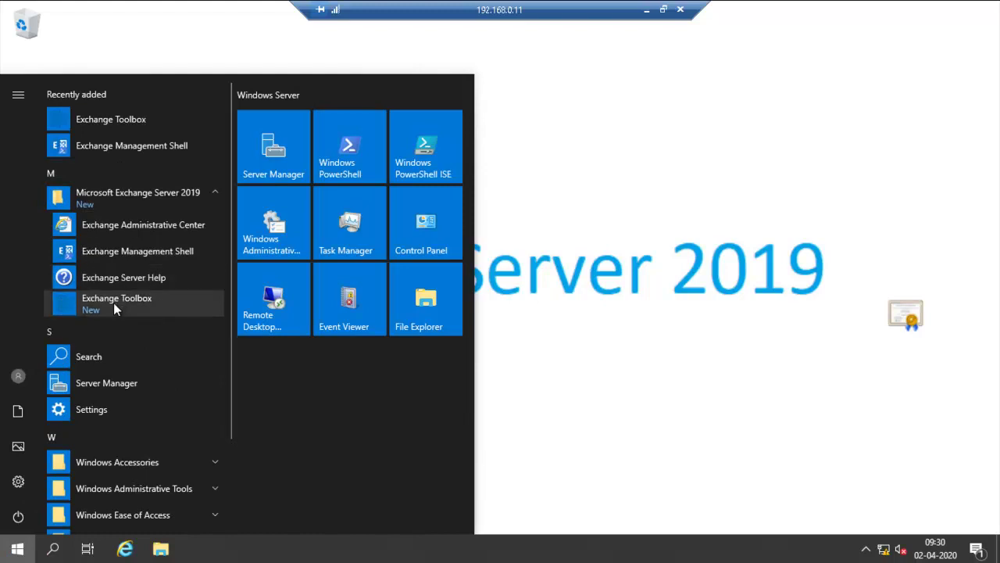
left_click(117, 252)
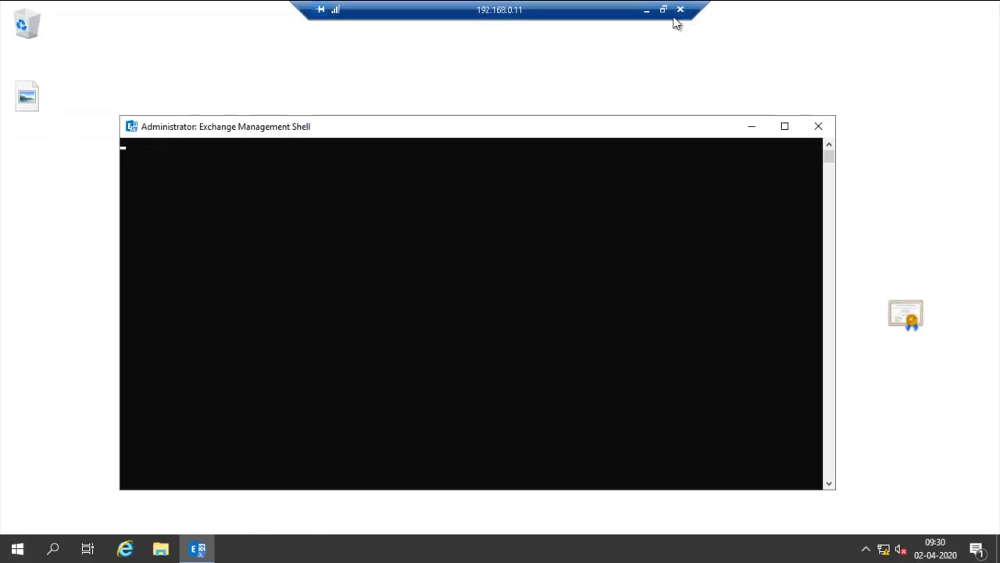
left_click(647, 12)
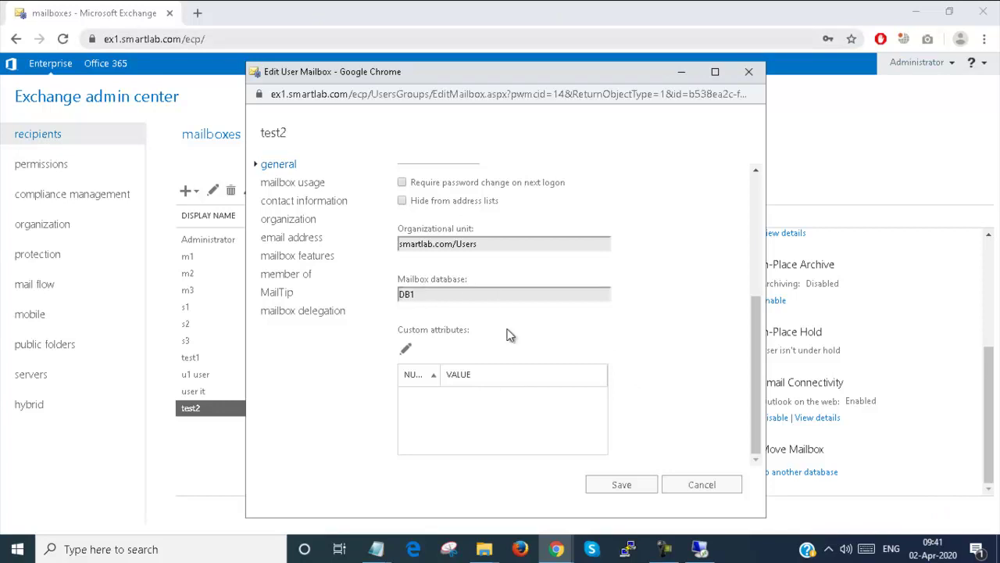
- Cancel test2's properties and run Get-Mailbox in the remote shell to list all mailboxes
left_click(695, 491)
left_click(699, 551)
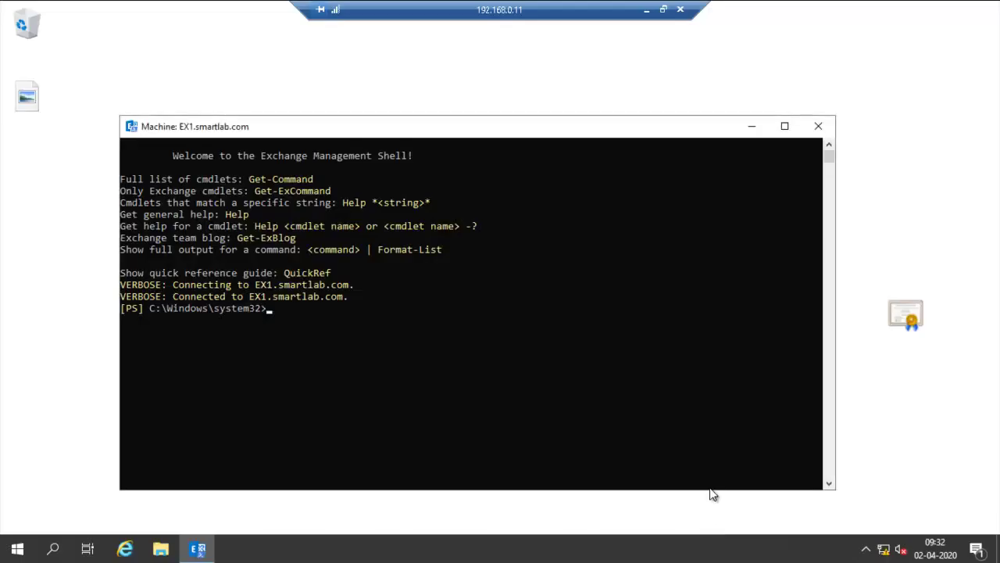
type("get-ma")
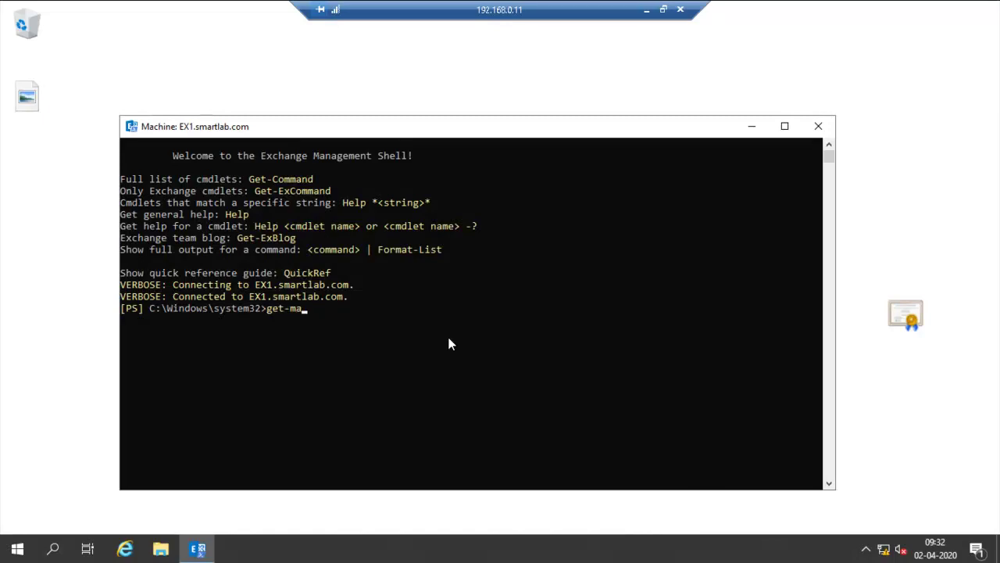
key("Tab")
key("Return")
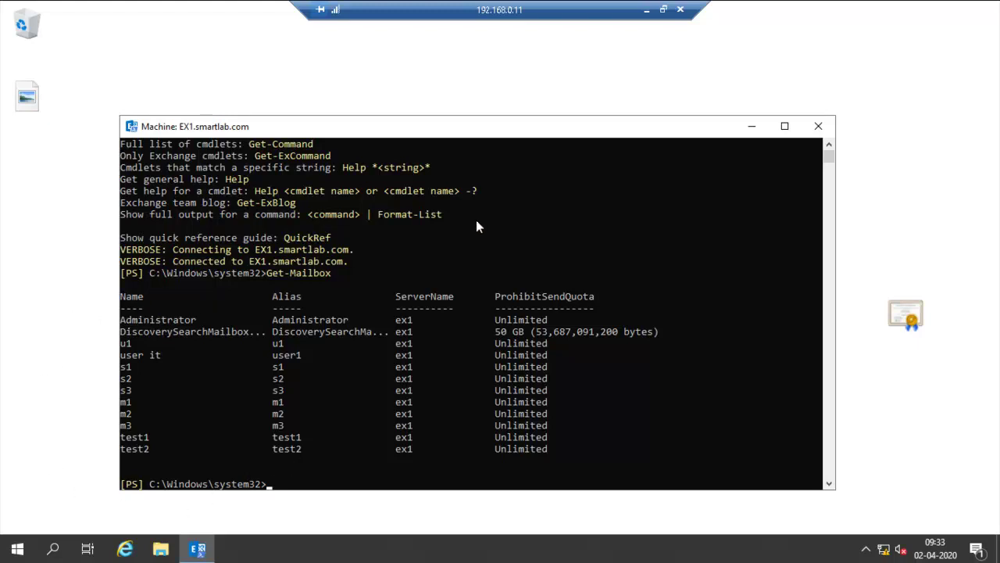
- Go back to the remote shell and begin a new get-mailbox command
left_click(647, 10)
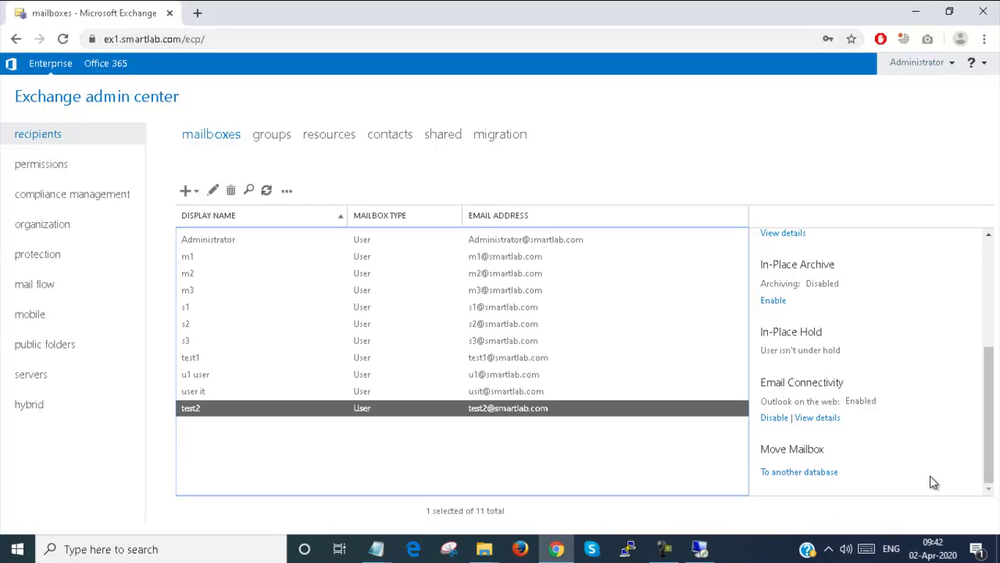
left_click(700, 548)
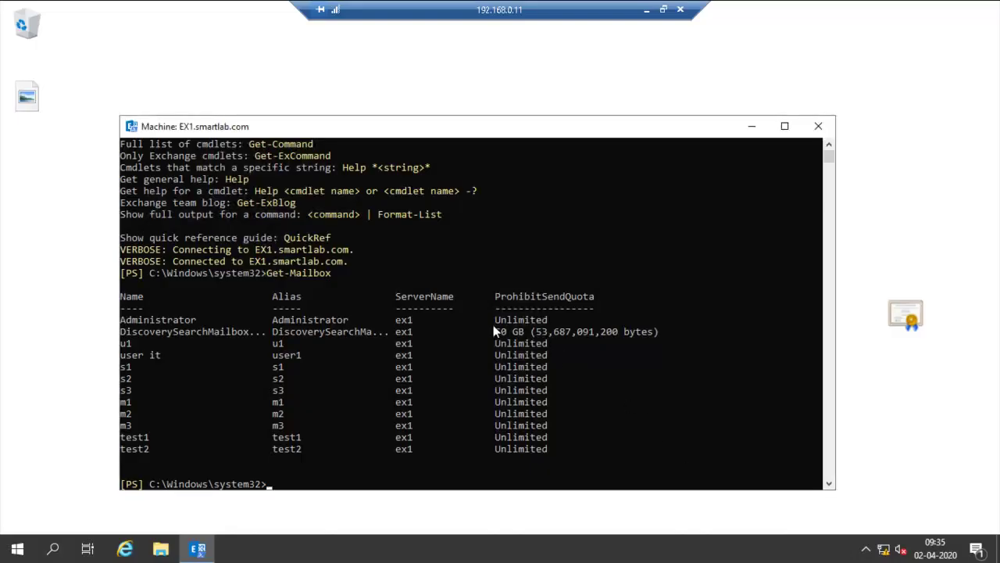
left_click(290, 429)
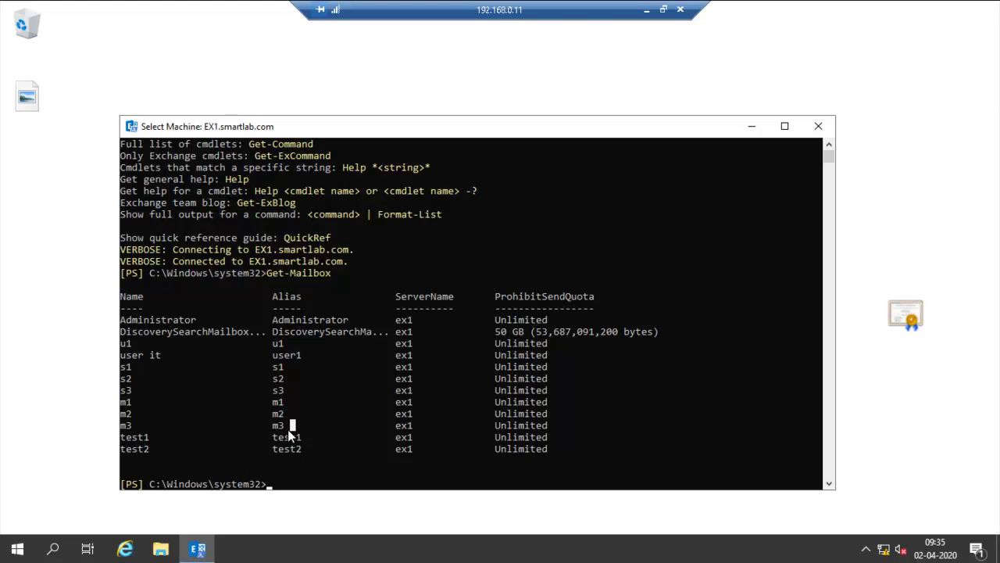
type("g")
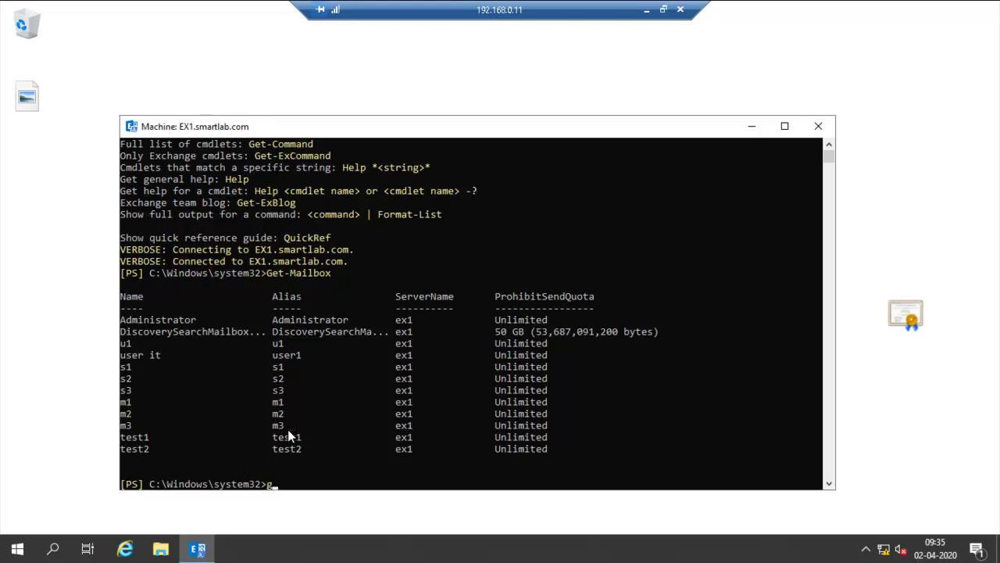
type("et-mailbox")
key("Tab")
key("Tab")
key("Tab")
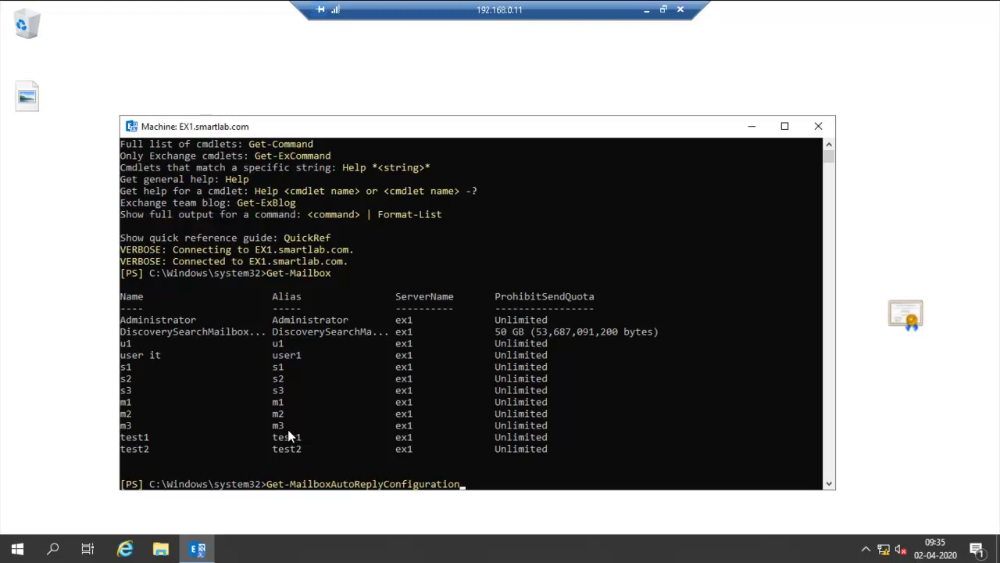
key("BackSpace")
key("BackSpace")
key("BackSpace")
key("BackSpace")
key("BackSpace")
key("BackSpace")
key("BackSpace")
key("BackSpace")
key("BackSpace")
key("BackSpace")
key("BackSpace")
key("BackSpace")
key("BackSpace")
key("BackSpace")
key("BackSpace")
key("BackSpace")
key("BackSpace")
key("BackSpace")
key("BackSpace")
key("BackSpace")
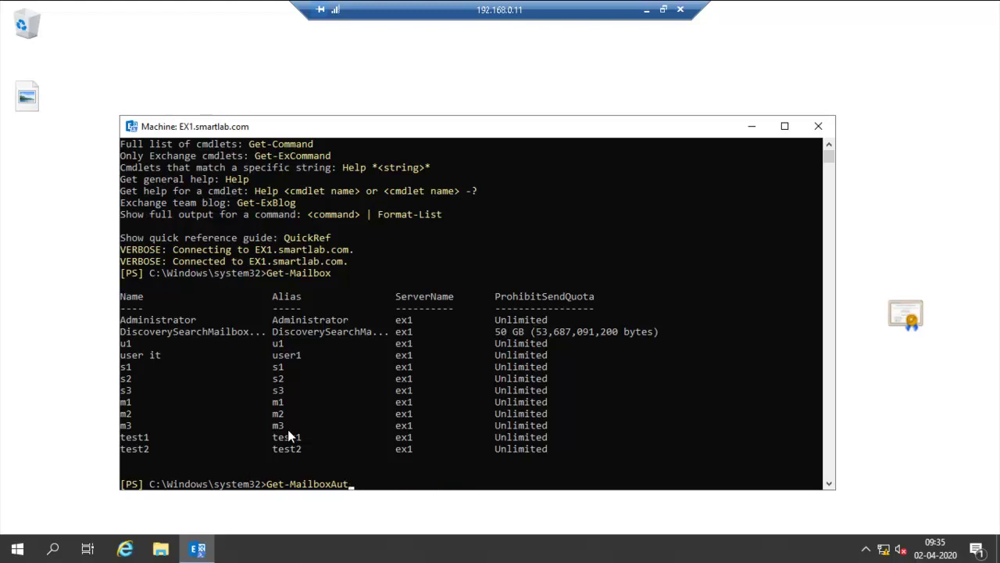
key("BackSpace")
type("Da")
key("Tab")
type("db1")
key("BackSpace")
key("BackSpace")
key("BackSpace")
key("Return")
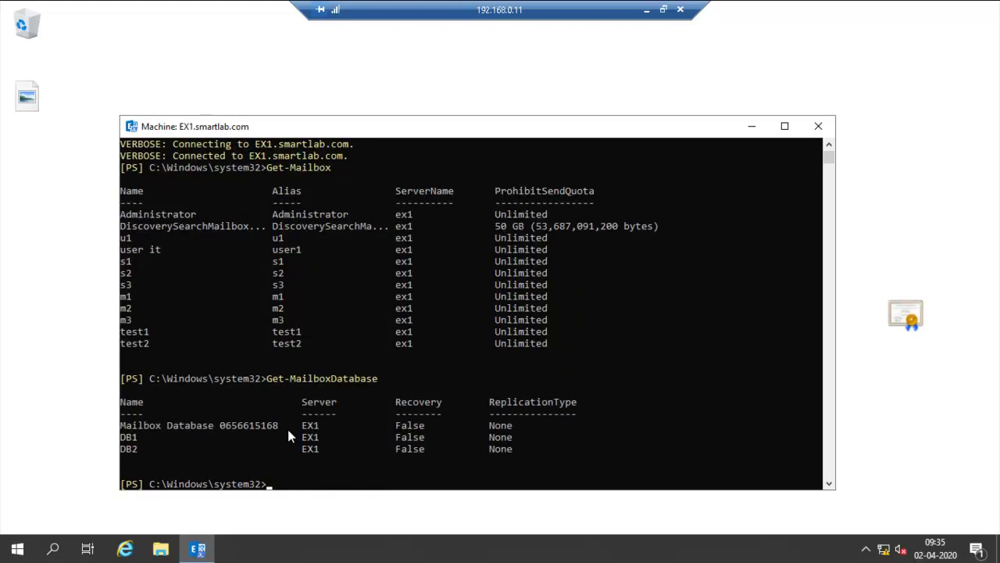
key("Up")
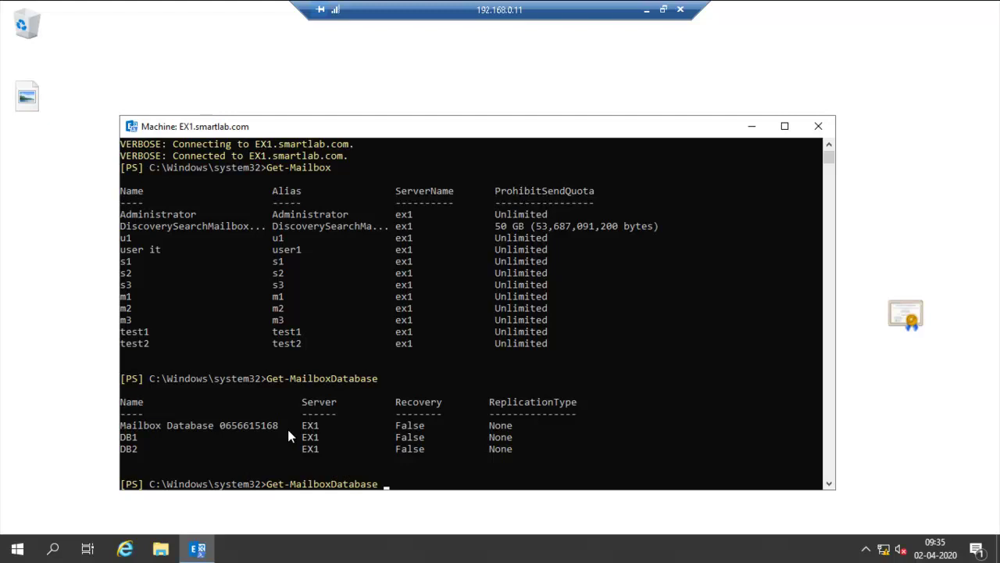
- Run Get-MailboxDatabase DB1 | Get-Mailbox, showing test2 as DB1's only mailbox
type("db1")
key("BackSpace")
key("BackSpace")
key("BackSpace")
type("DB1 | get-mai")
key("Tab")
key("Return")
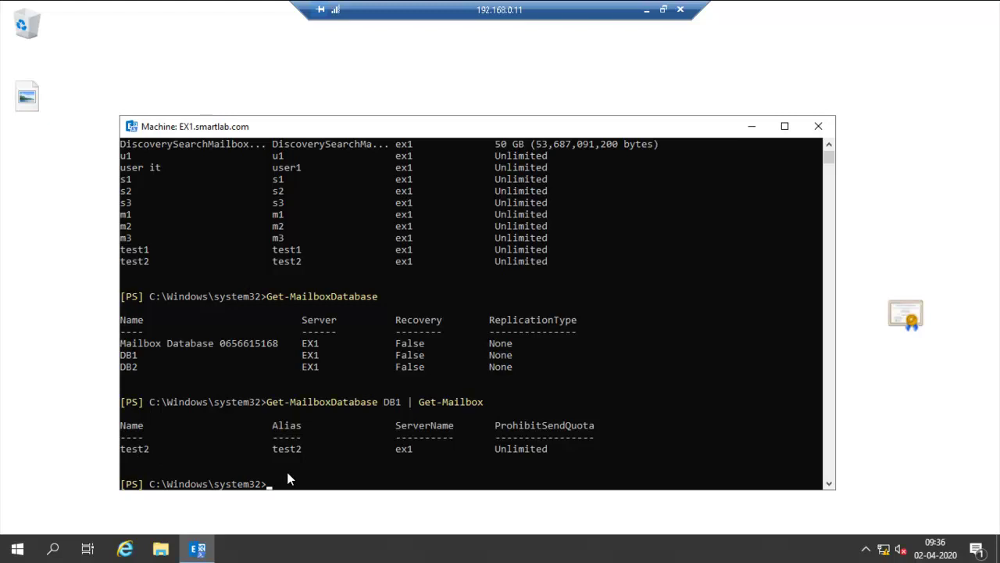
- Rerun the query for DB2, showing no mailboxes, and return to the admin center's mailbox list
key("Up")
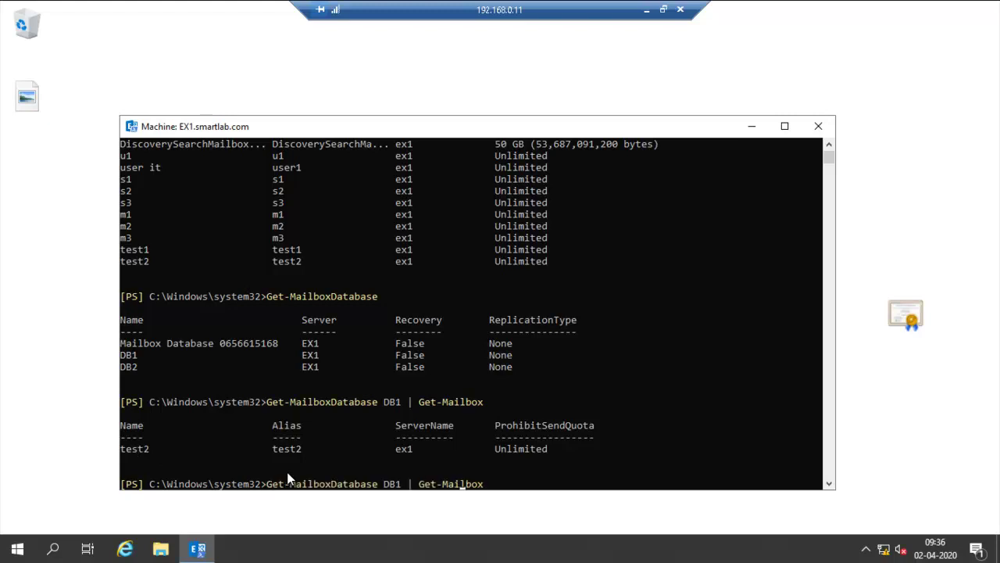
key("BackSpace")
type("2")
key("Return")
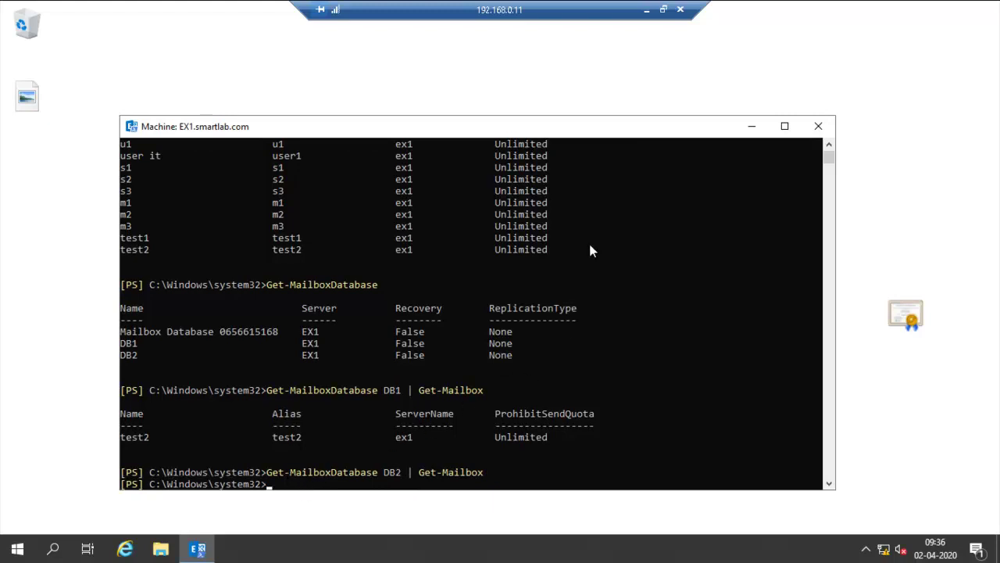
left_click(646, 9)
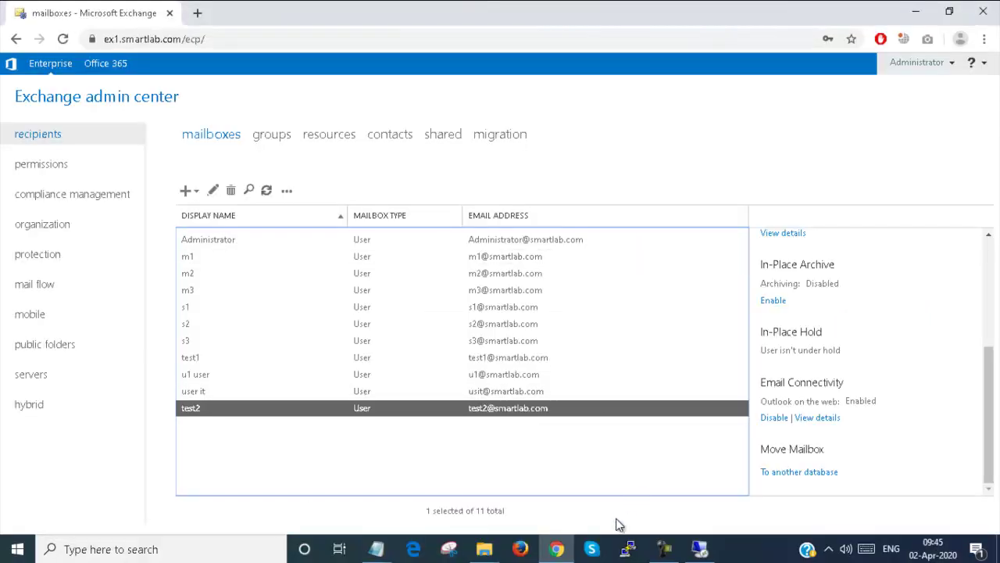
left_click(556, 549)
left_click(556, 550)
- Start moving test2 to another database and fix the batch name to 'move DB1 To DB2'
left_click(990, 407)
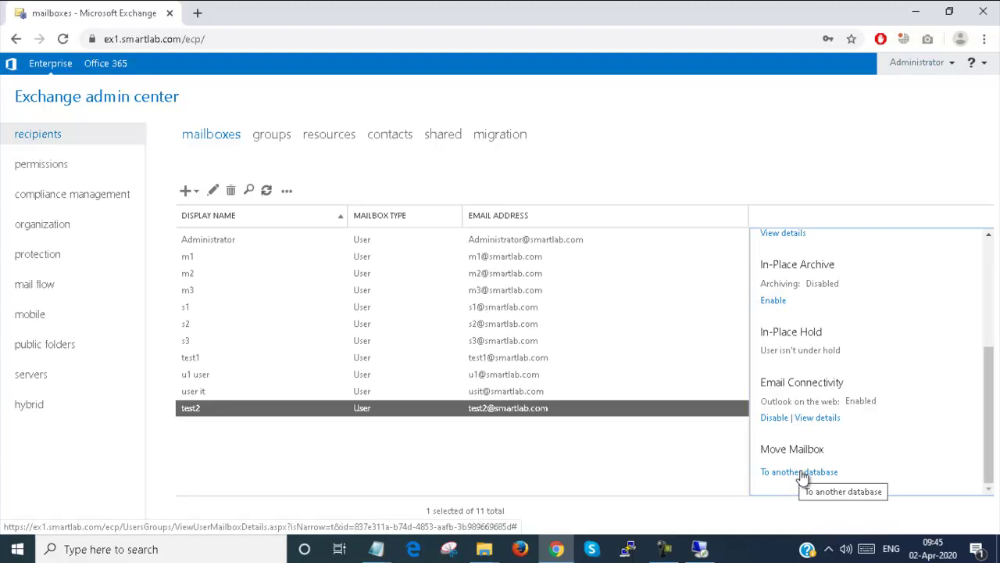
left_click(803, 472)
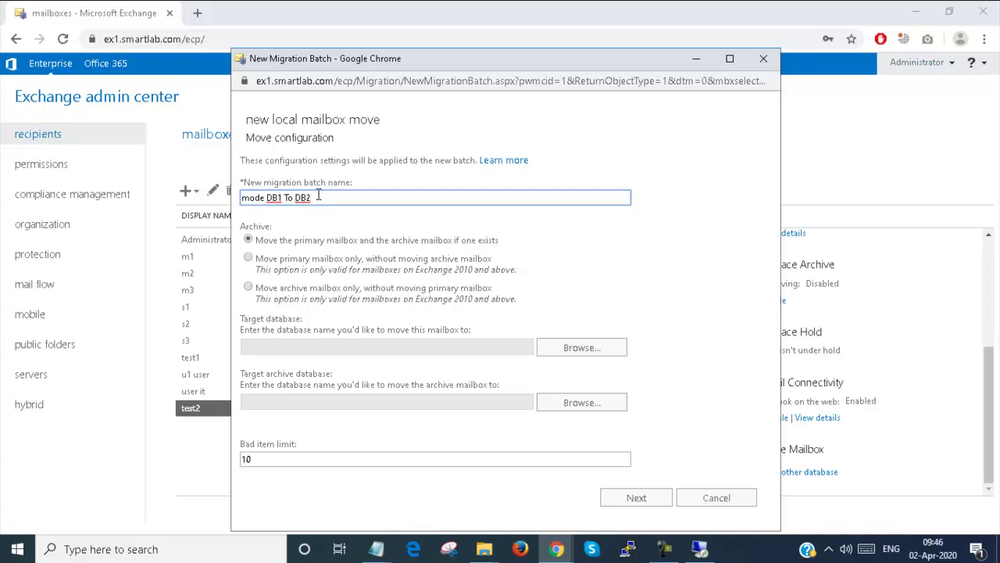
key("Left")
key("Left")
key("Left")
key("Left")
key("Left")
key("Left")
key("Left")
key("Left")
key("Left")
key("Left")
key("Left")
key("Left")
key("BackSpace")
type("v")
- Choose DB2 as the move's target database and again as its target archive database
left_click(582, 357)
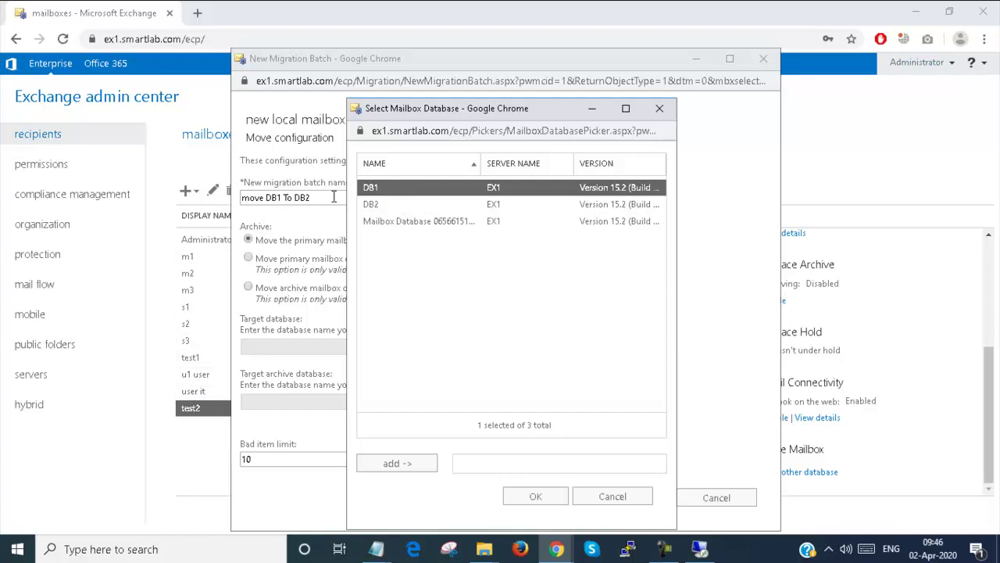
left_click(390, 206)
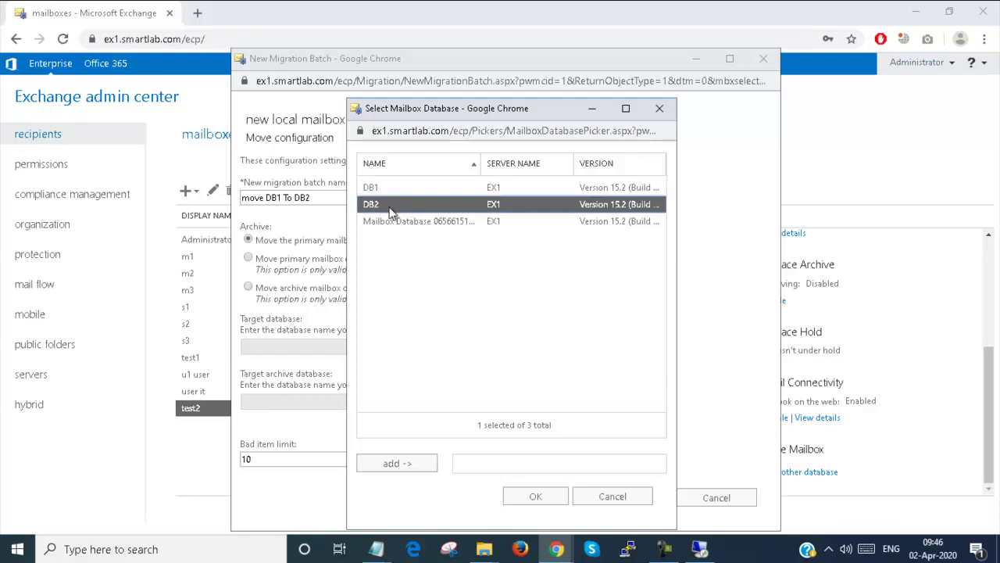
left_click(411, 465)
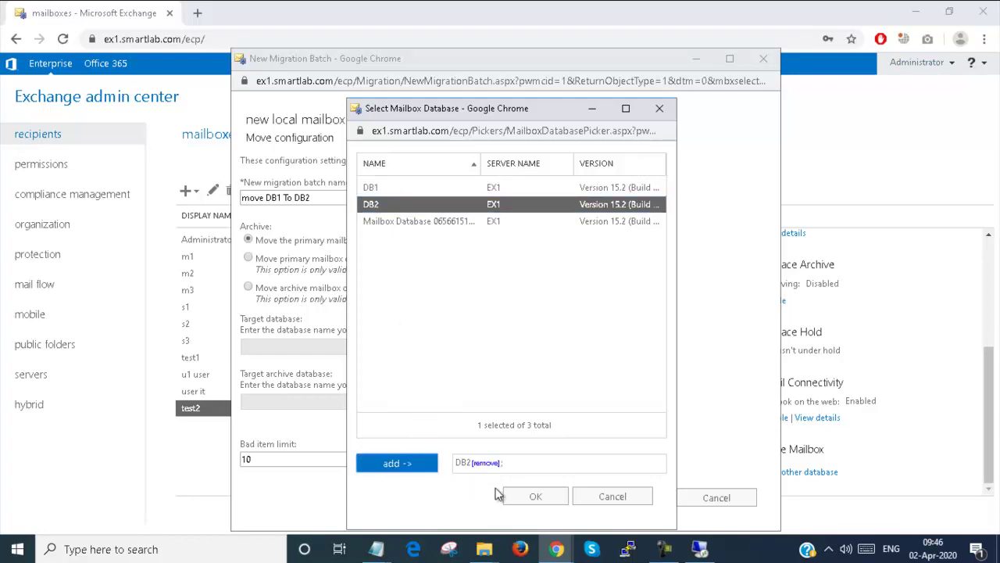
left_click(535, 496)
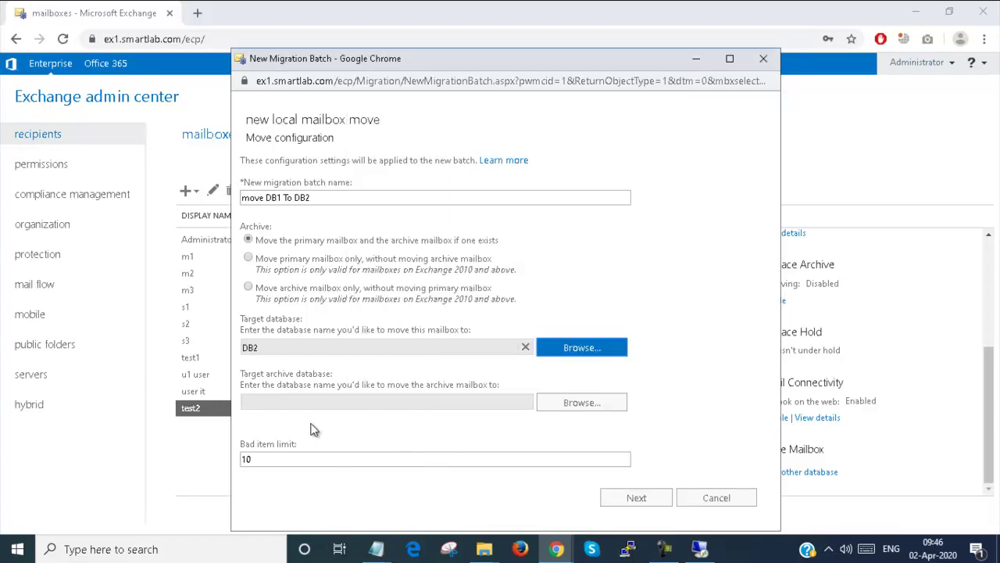
left_click(582, 404)
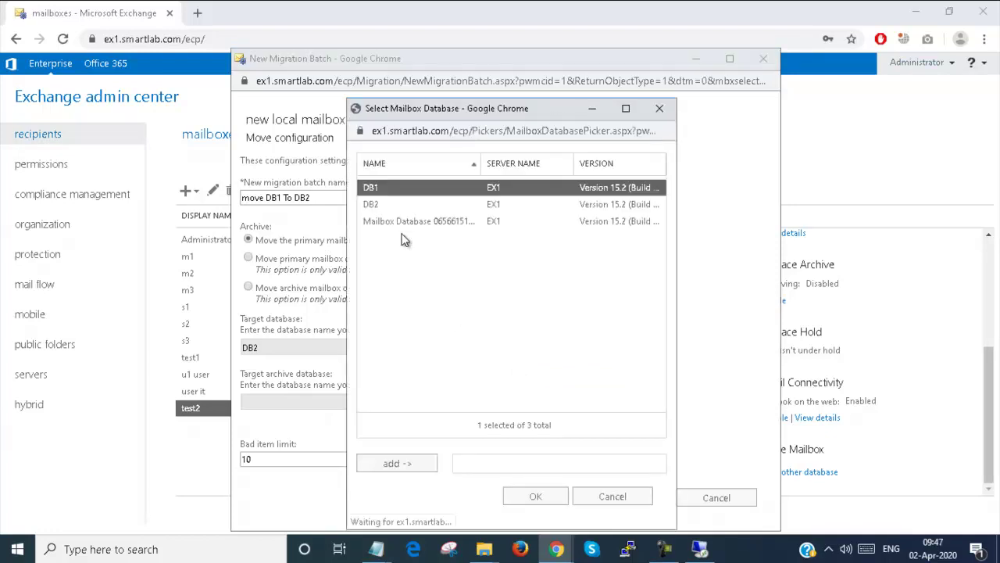
left_click(404, 205)
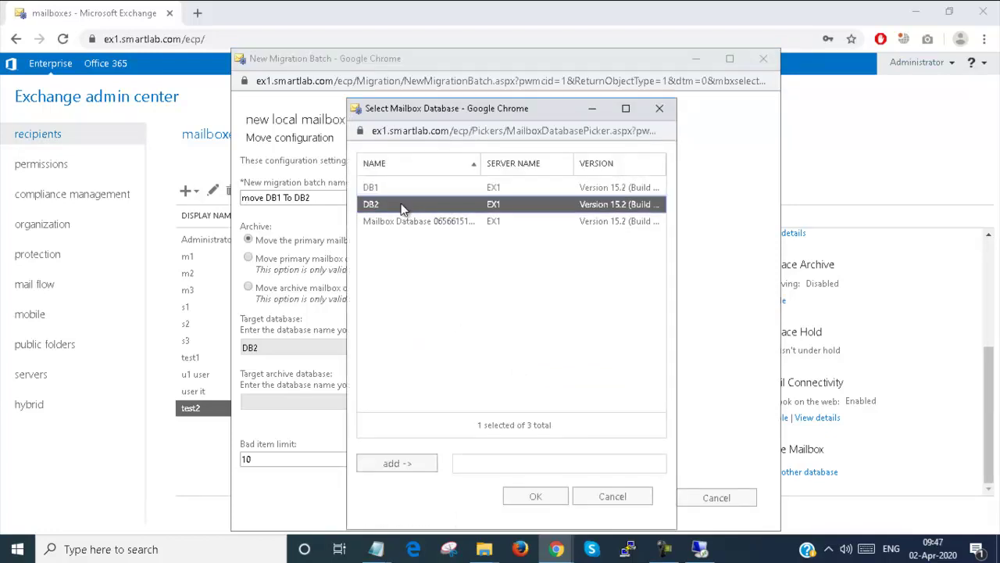
left_click(412, 465)
left_click(535, 496)
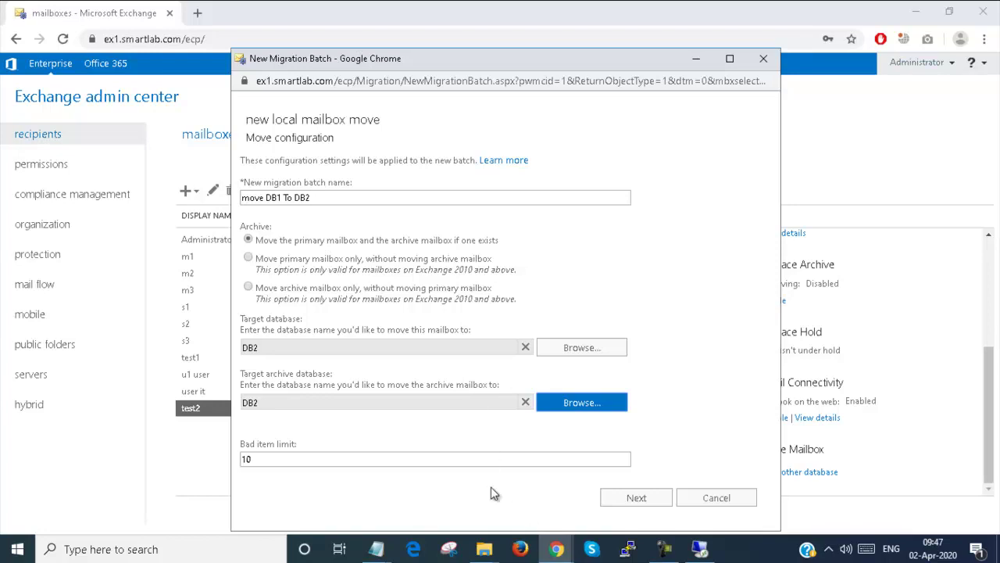
- Start the 'move DB1 To DB2' batch and go to the migration dashboard
left_click(654, 505)
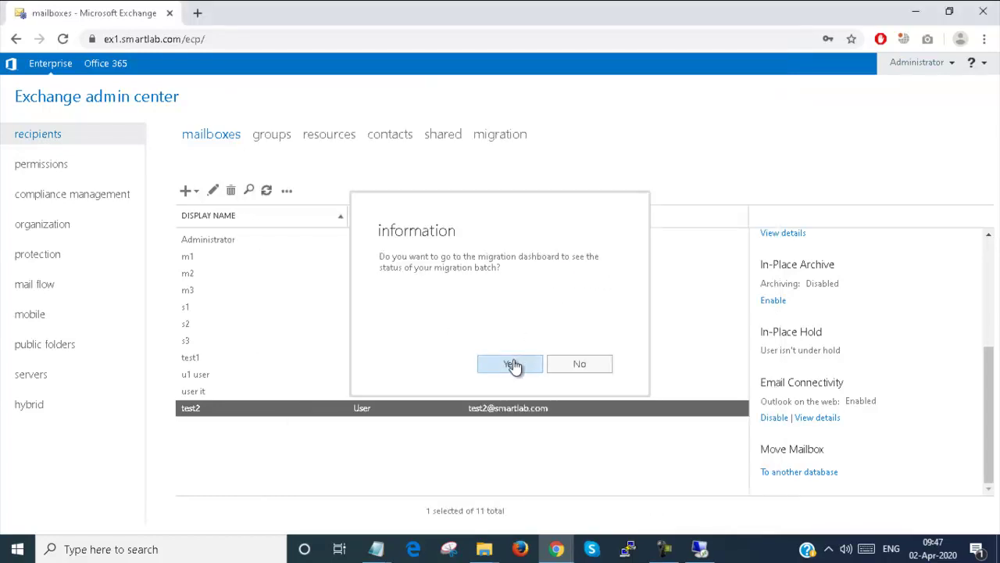
left_click(512, 364)
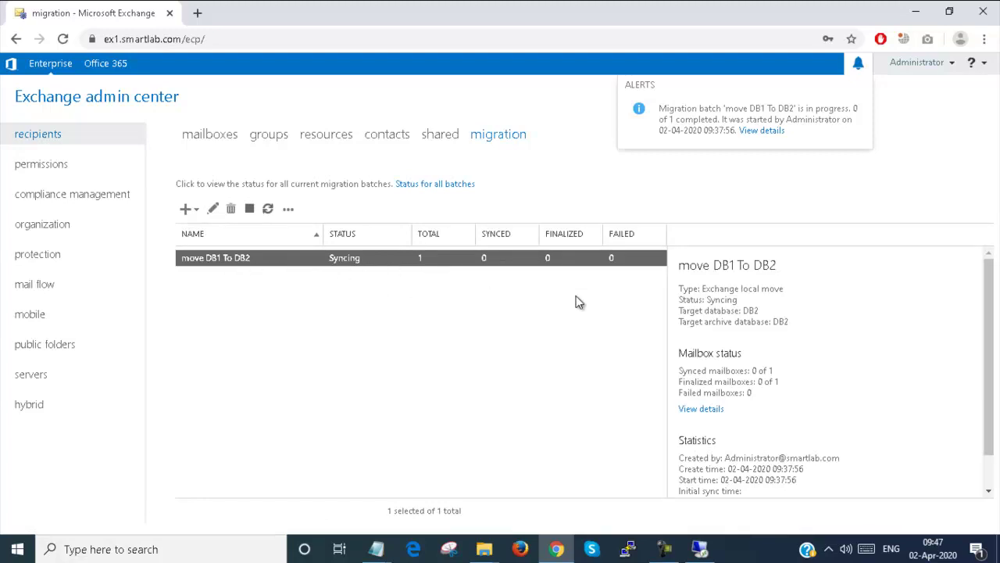
left_click(701, 409)
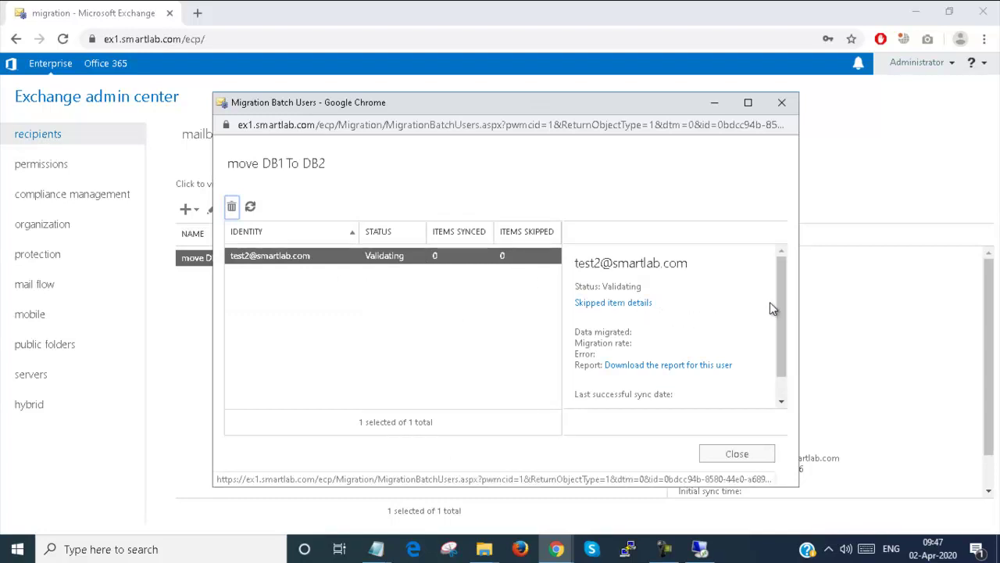
left_click(669, 365)
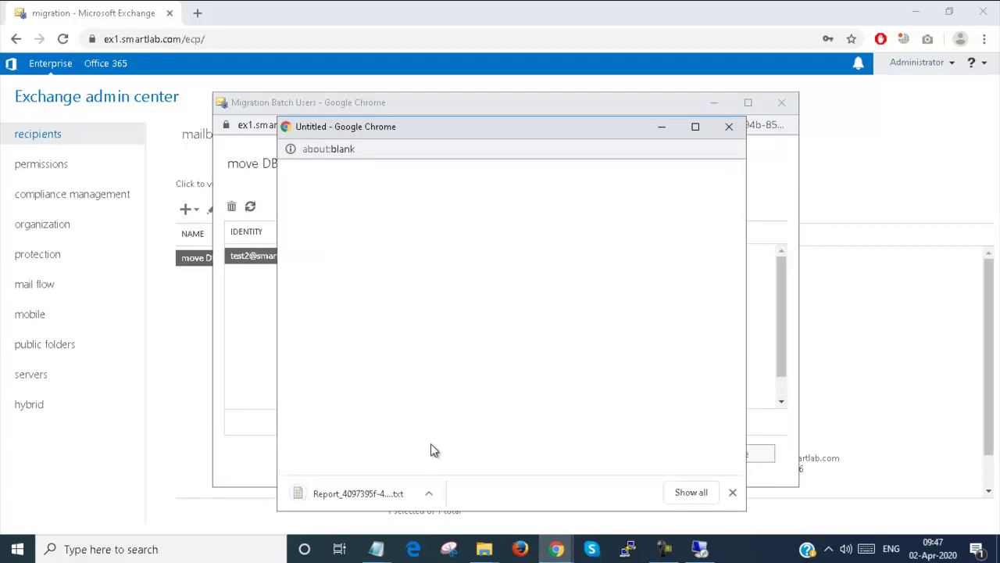
left_click(433, 494)
left_click(437, 405)
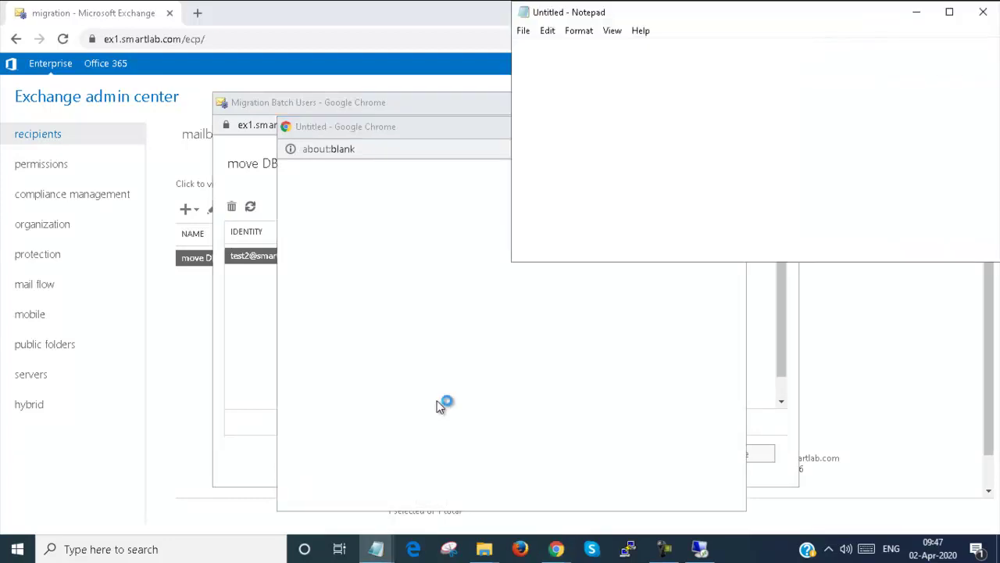
left_click_drag(762, 22, 473, 19)
left_click(694, 15)
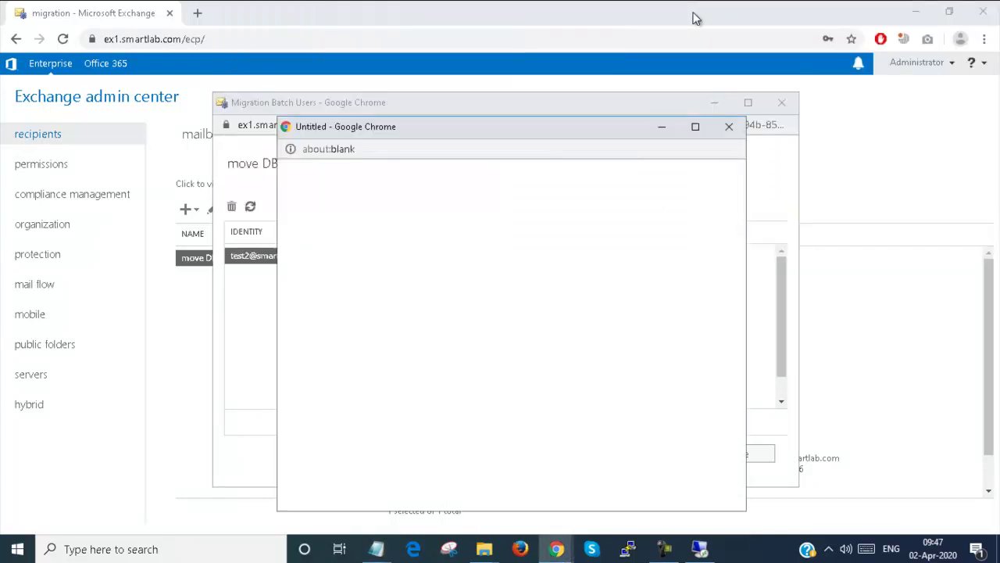
left_click(728, 126)
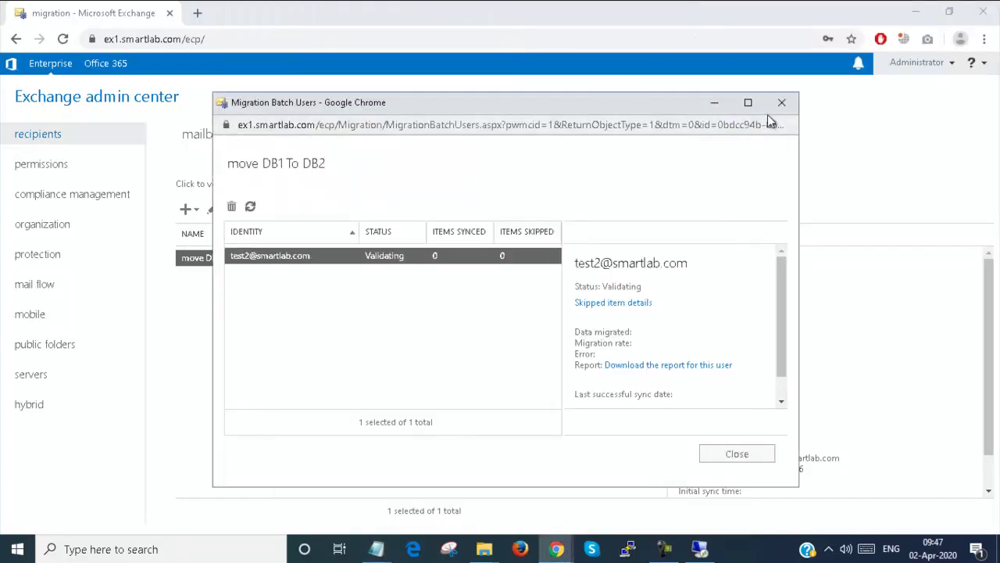
left_click(781, 103)
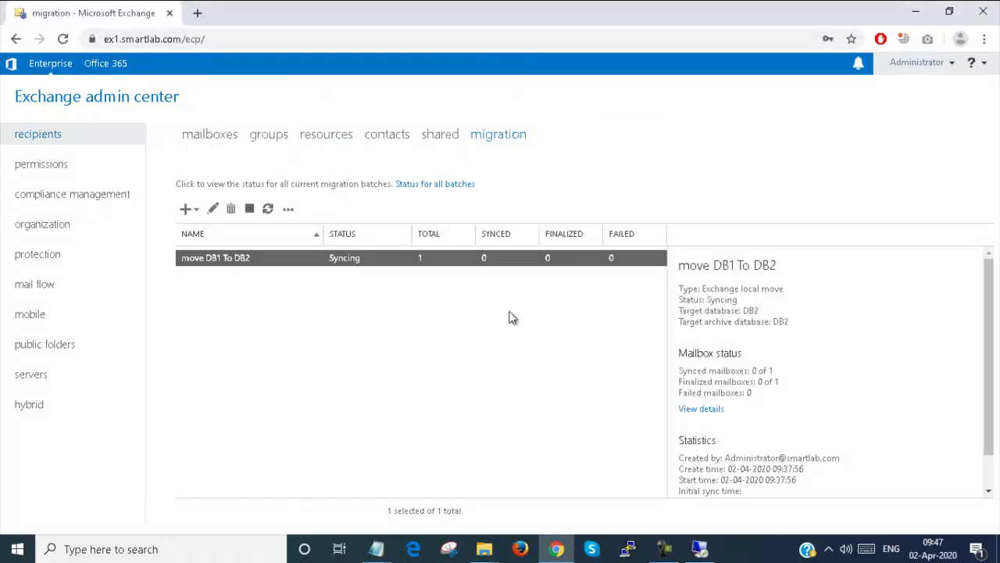
left_click(268, 209)
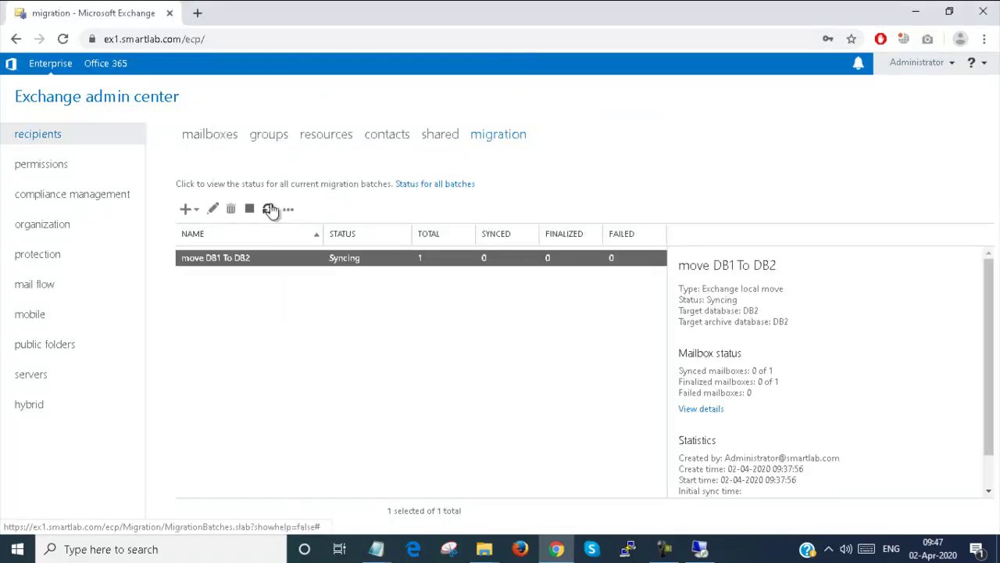
scroll(730, 359, "down", 1)
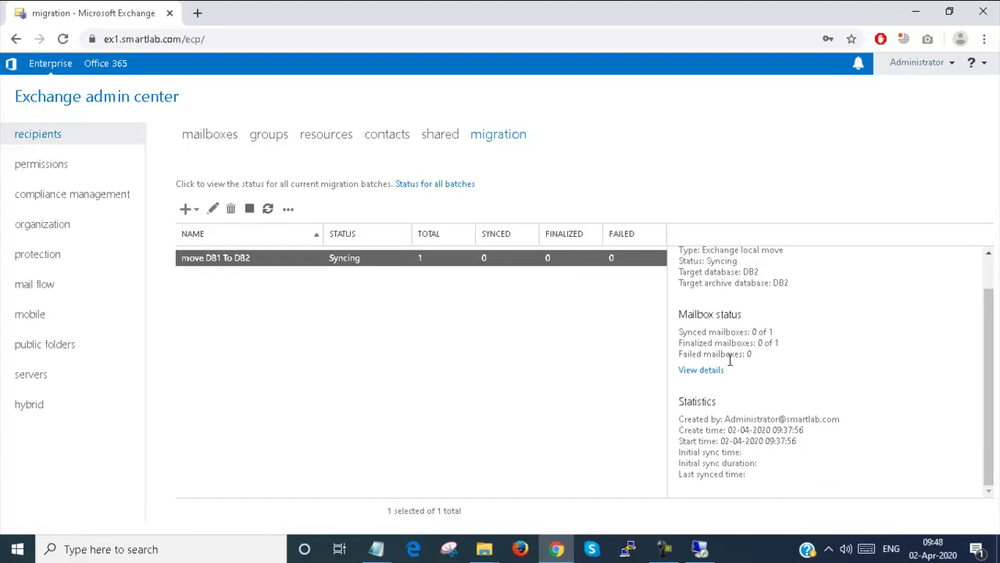
double_click(219, 258)
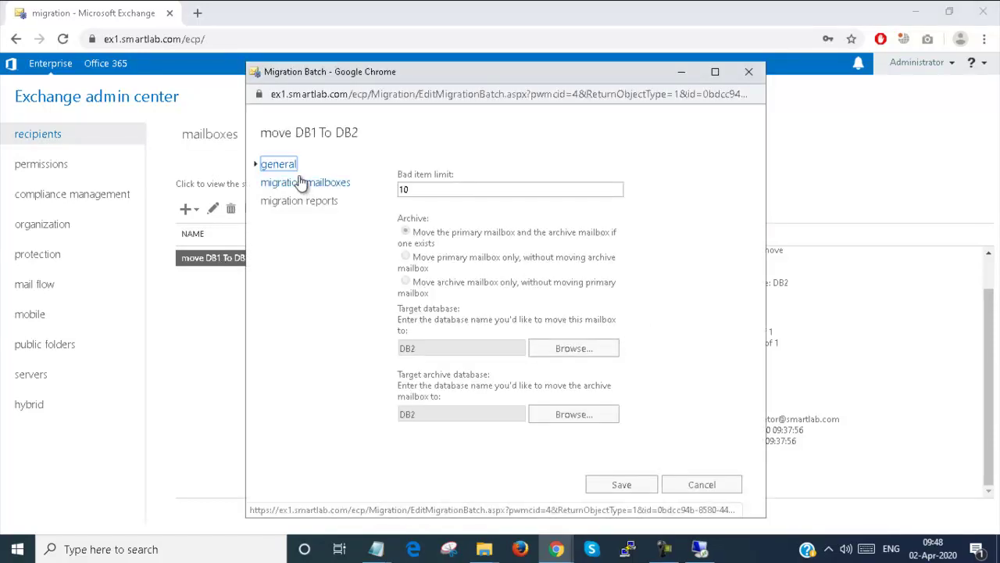
left_click(301, 182)
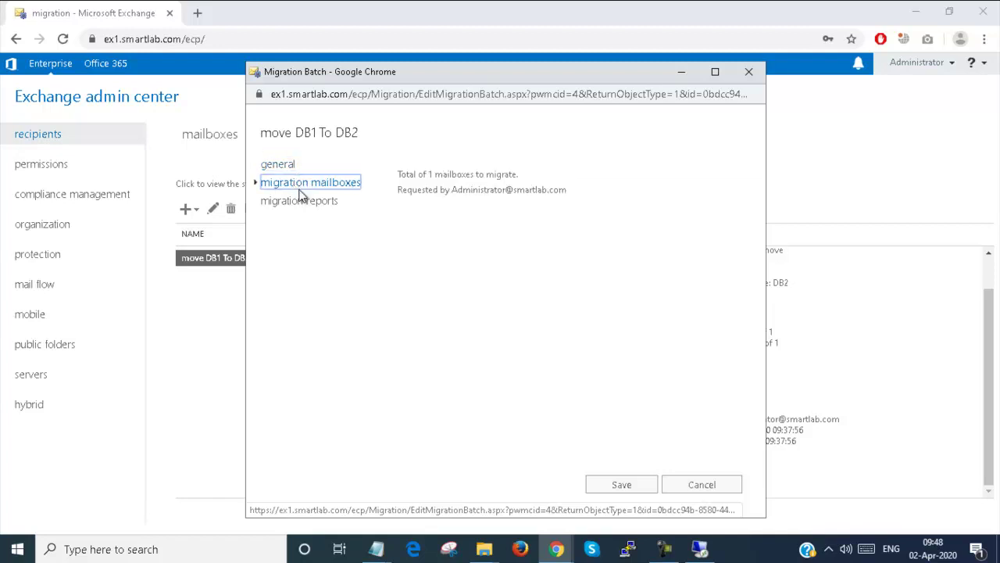
left_click(297, 200)
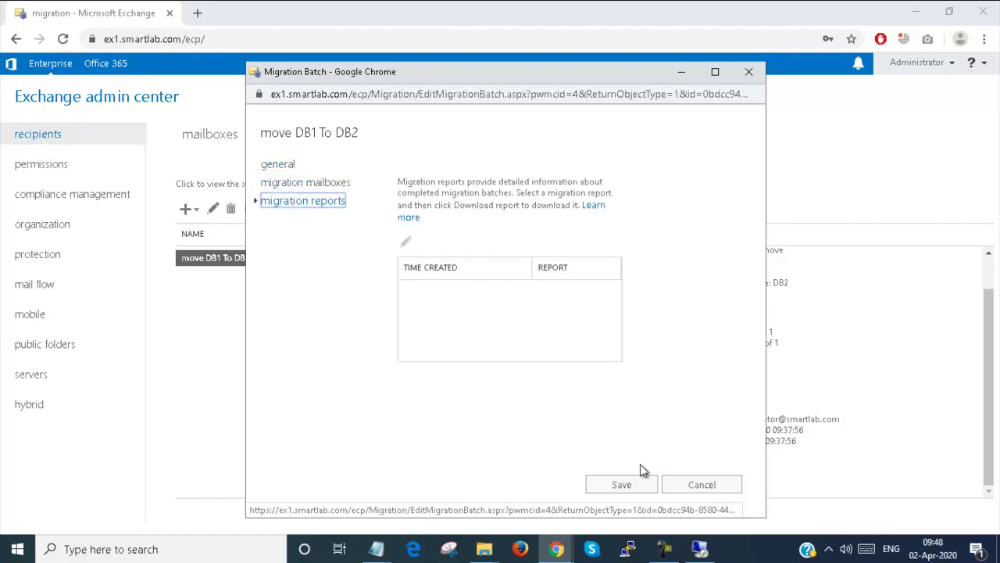
left_click(680, 482)
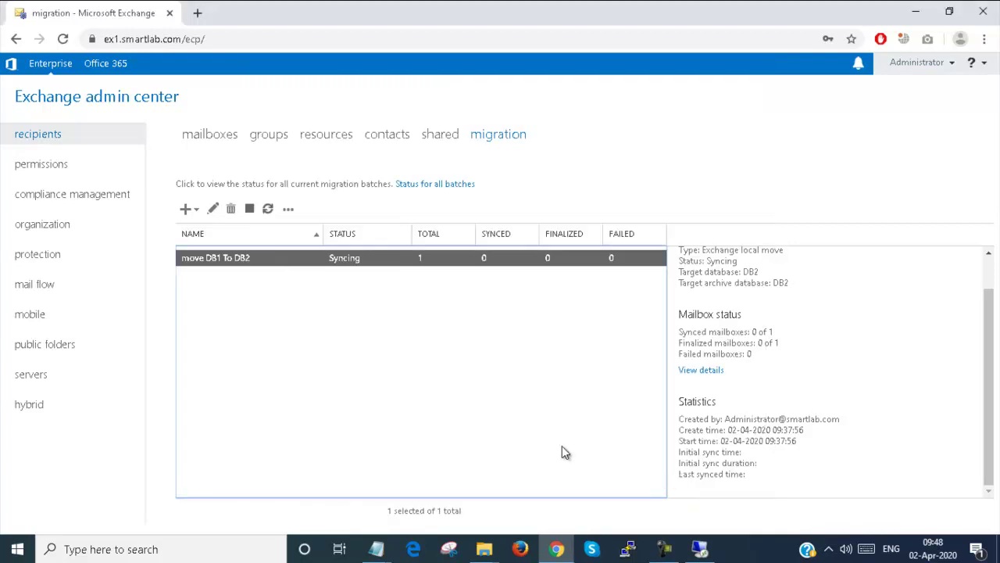
left_click(268, 210)
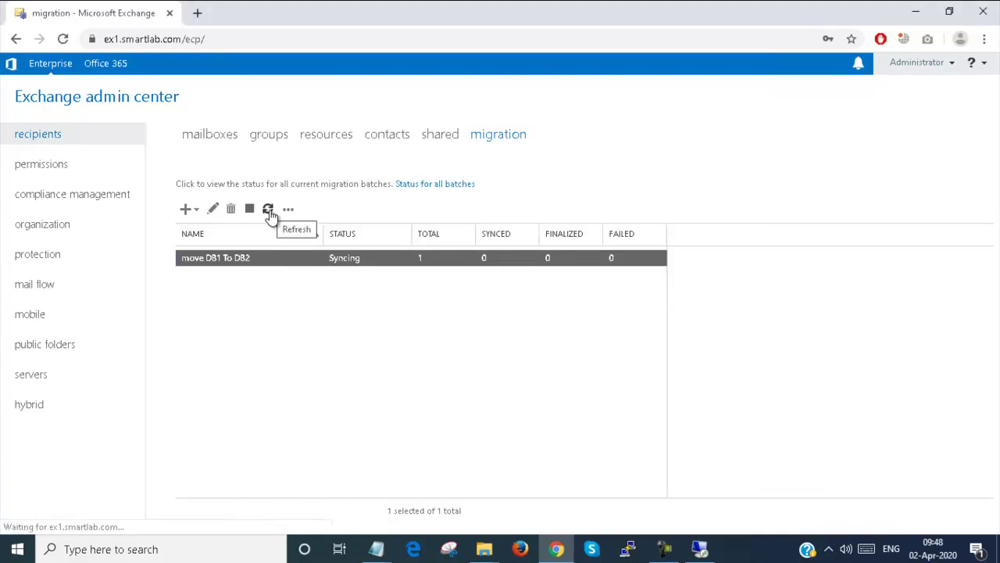
- Refresh the batch list, review test2's per-mailbox sync and duration details, then close that window
left_click(268, 209)
left_click(268, 210)
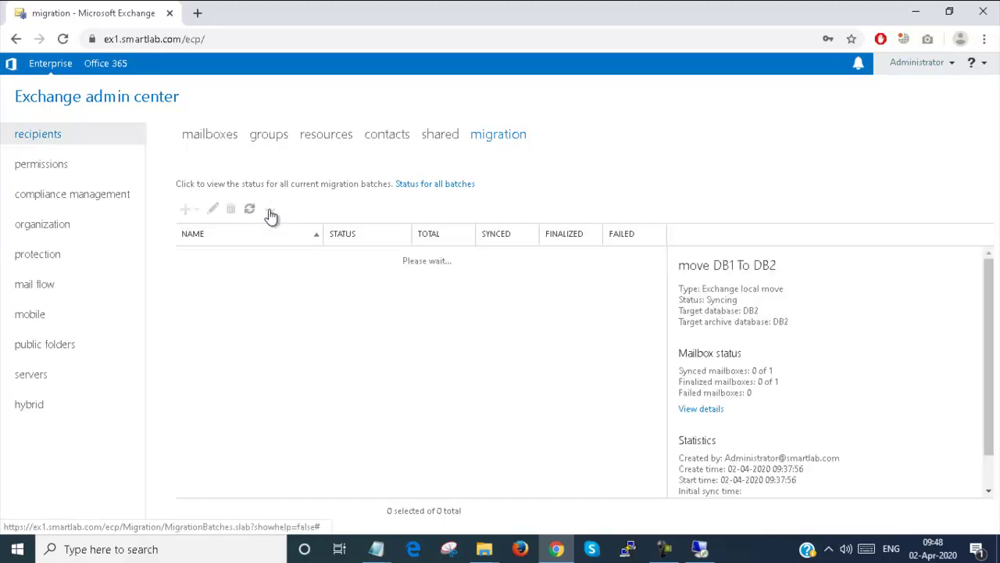
left_click(713, 409)
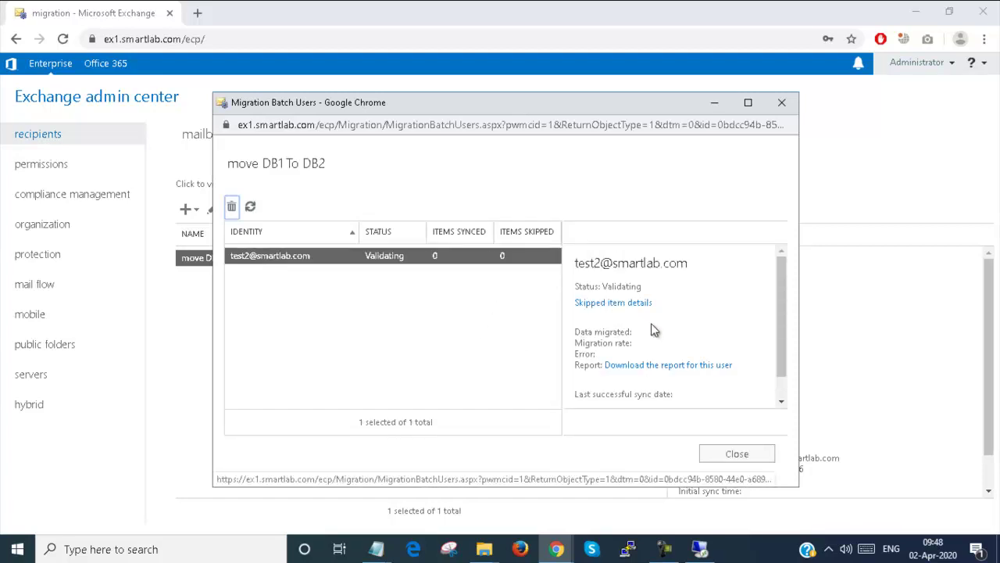
left_click_drag(781, 313, 782, 342)
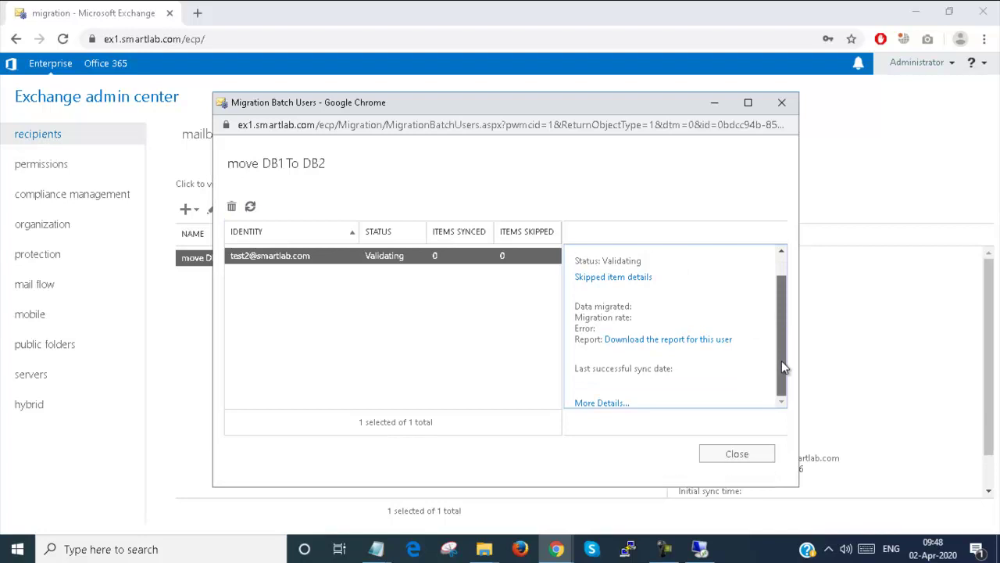
left_click(612, 406)
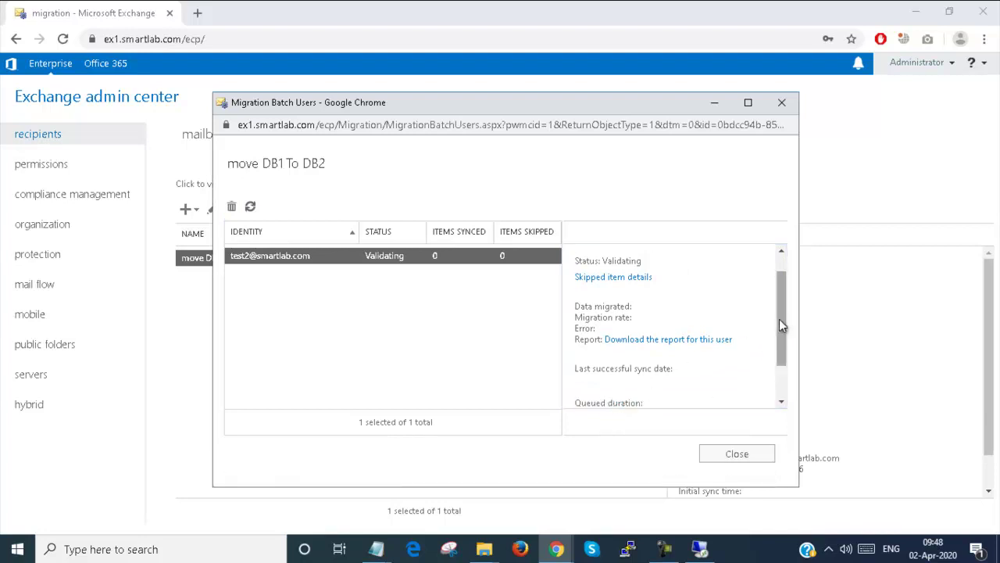
left_click_drag(781, 318, 781, 375)
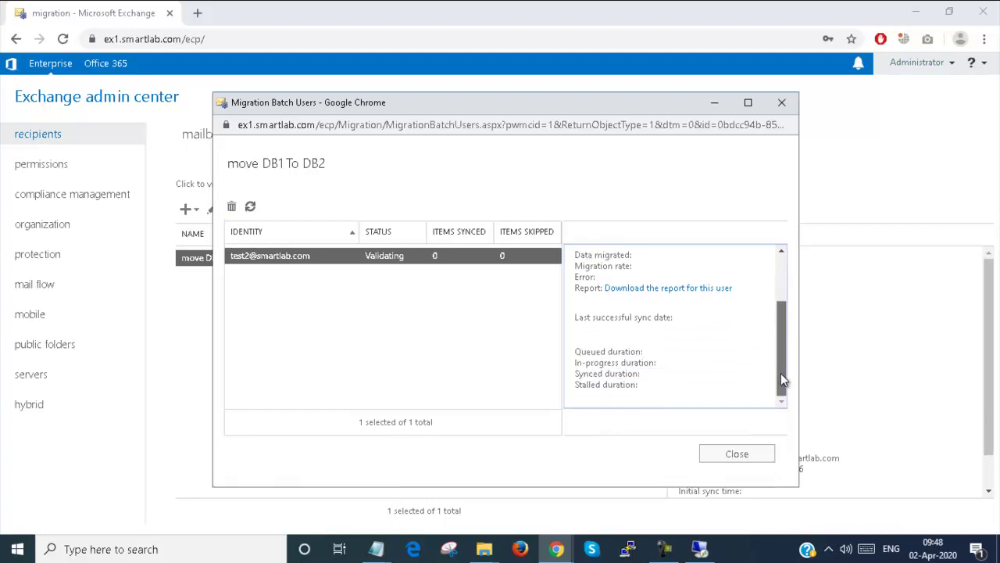
left_click(737, 454)
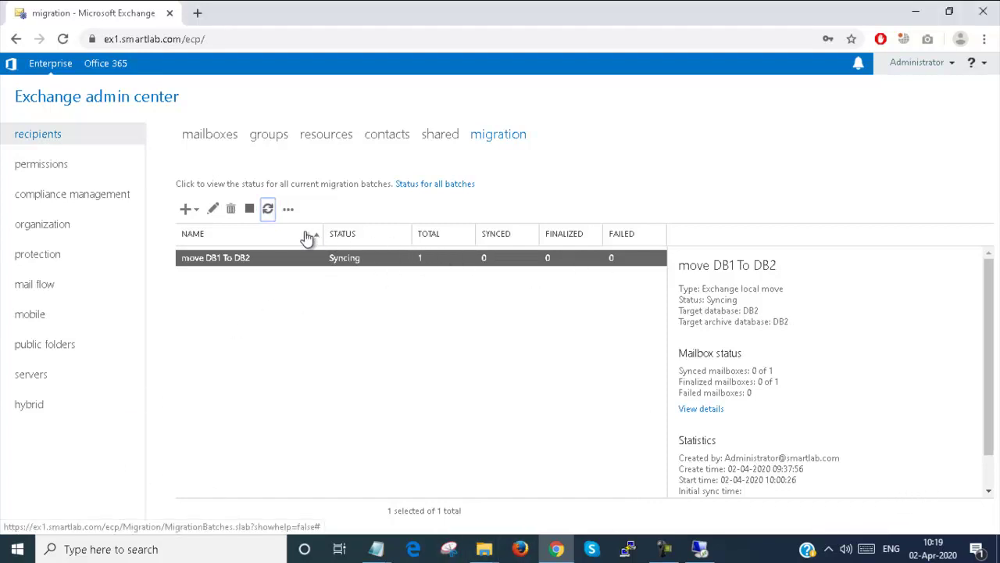
left_click(677, 409)
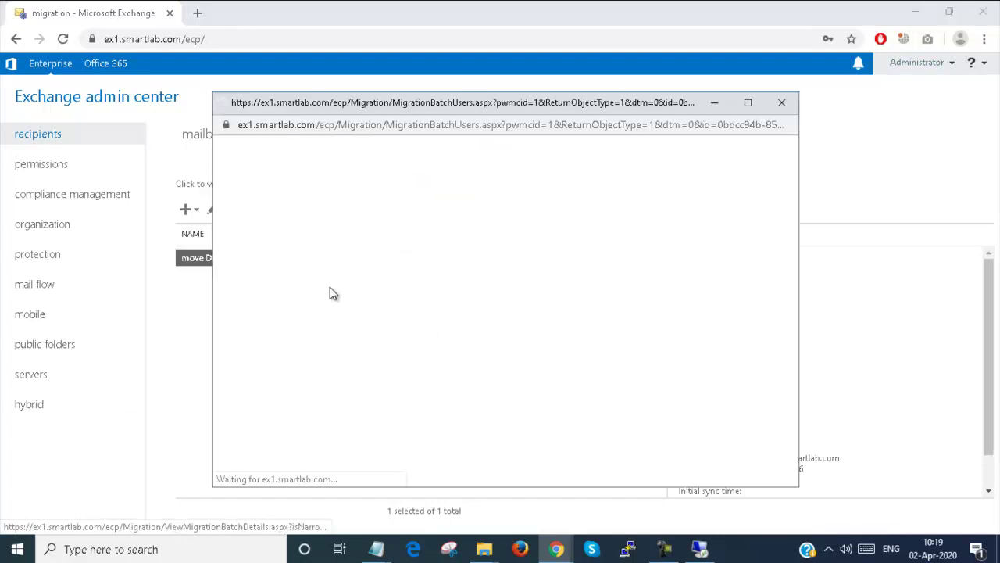
left_click(320, 259)
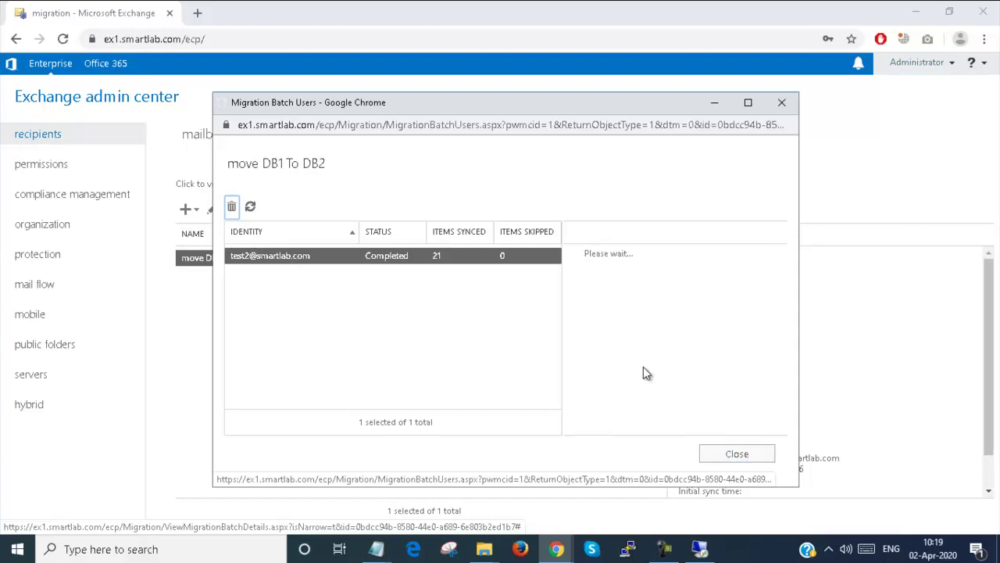
left_click(737, 454)
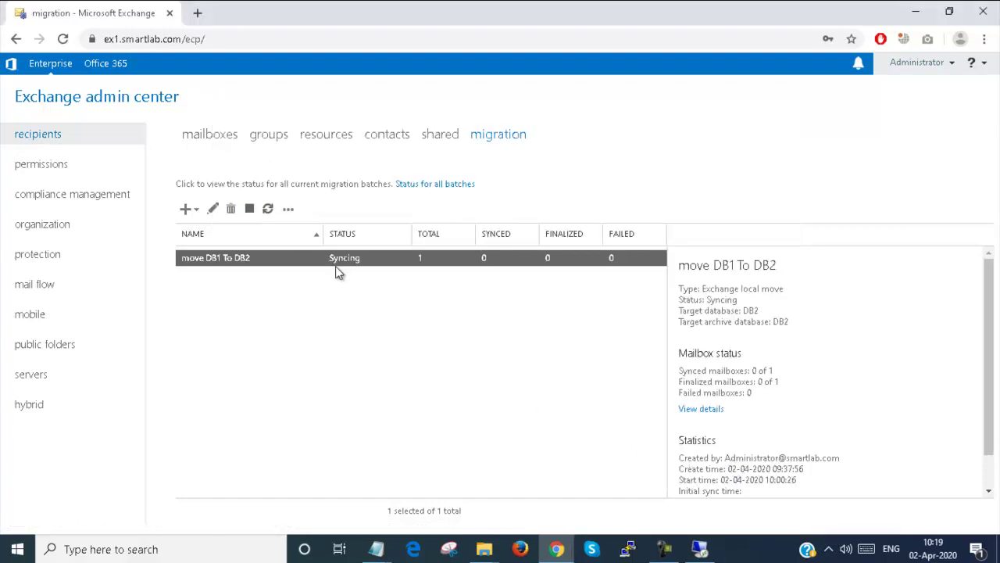
left_click(268, 209)
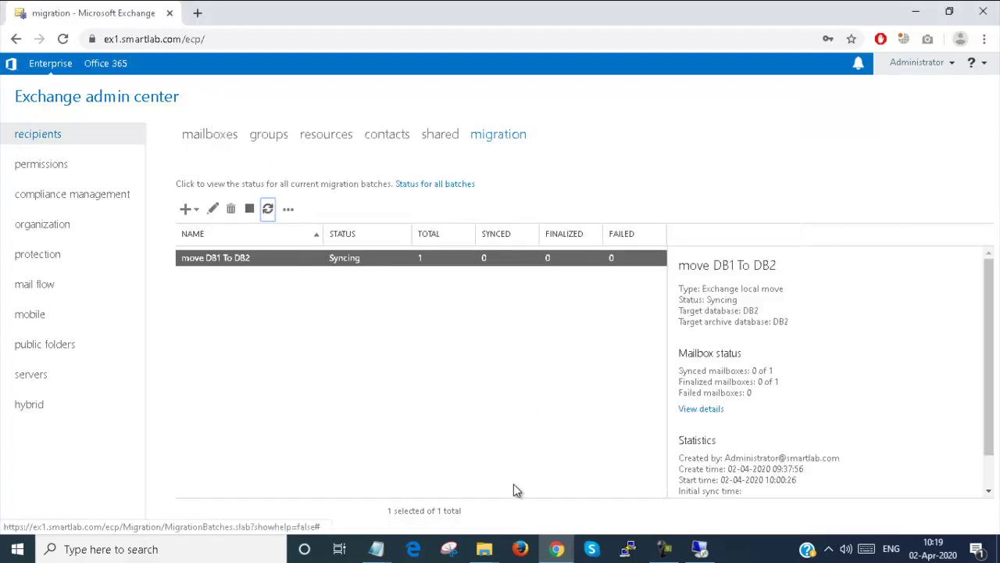
- Run Get-MoveRequest in the server's shell, showing test2's move to DB2 as Completed
left_click(700, 549)
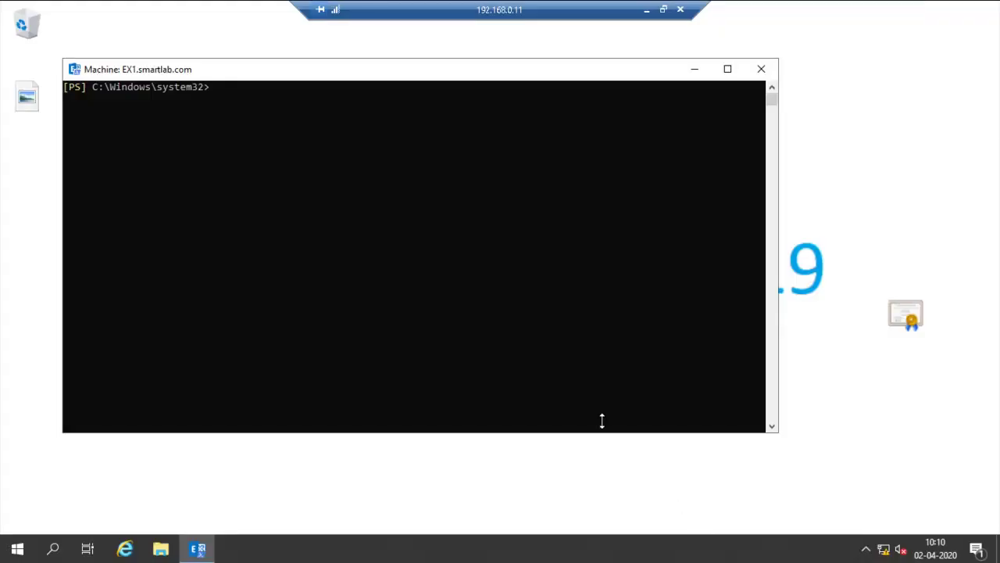
left_click(305, 186)
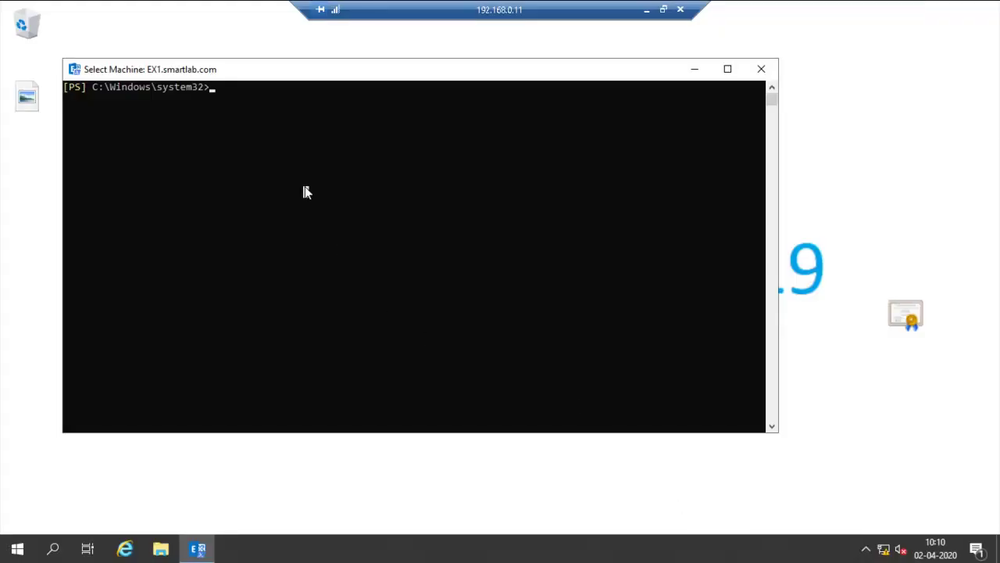
key("Up")
key("Up")
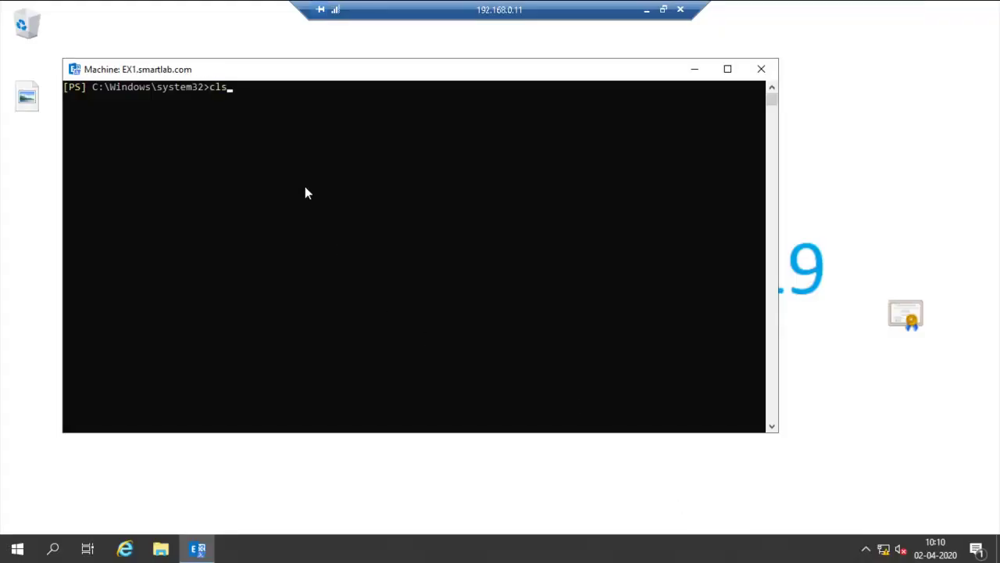
key("Down")
key("Up")
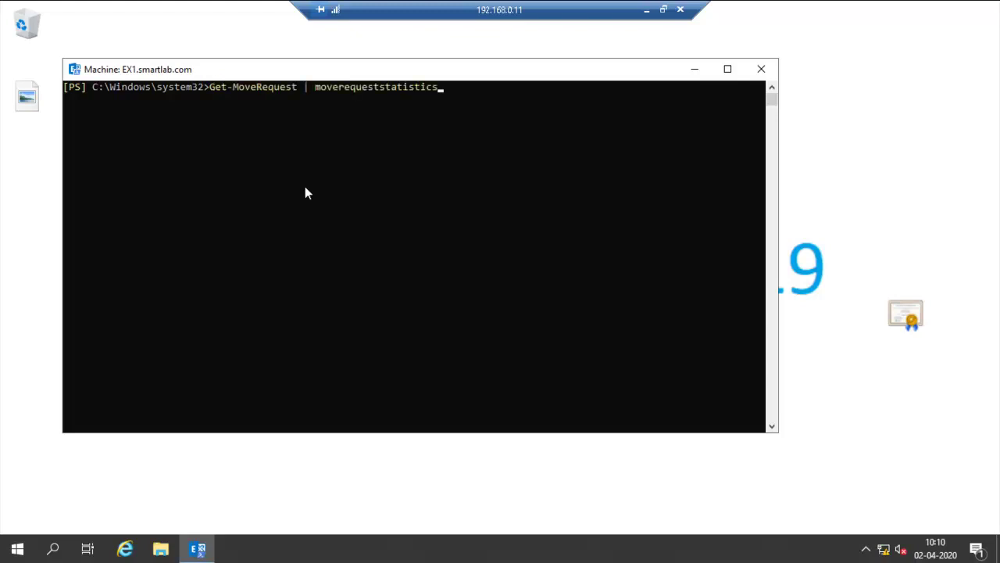
key("BackSpace")
key("BackSpace")
key("BackSpace")
key("BackSpace")
key("BackSpace")
key("BackSpace")
key("BackSpace")
key("BackSpace")
key("BackSpace")
key("BackSpace")
key("BackSpace")
key("BackSpace")
key("BackSpace")
key("BackSpace")
key("BackSpace")
key("BackSpace")
key("BackSpace")
key("BackSpace")
key("BackSpace")
key("BackSpace")
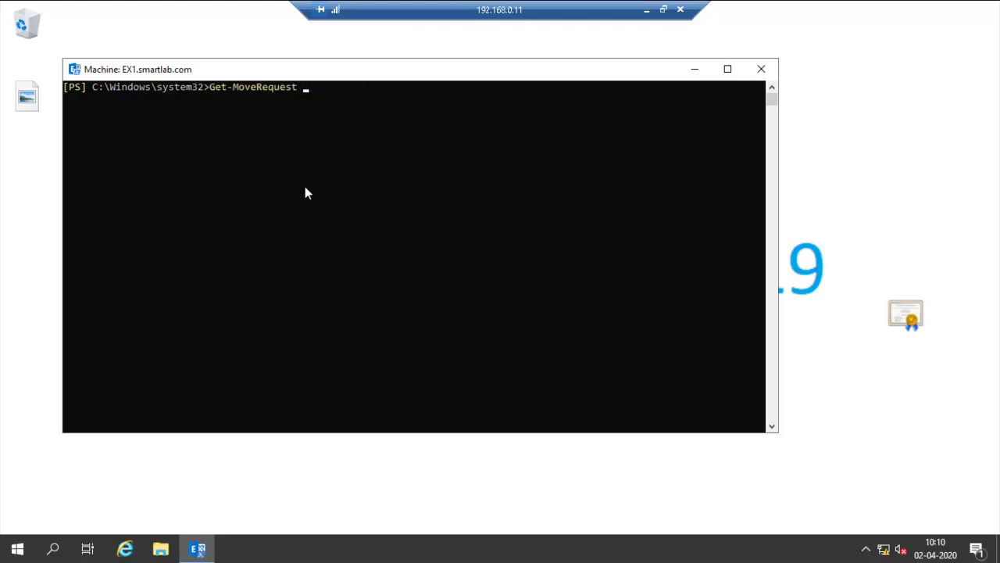
key("Return")
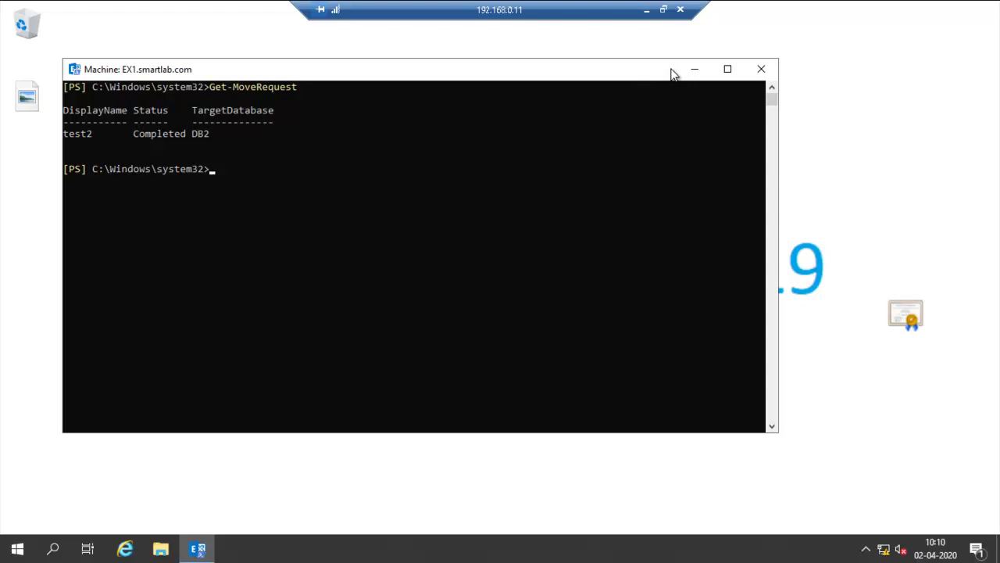
left_click(695, 69)
- Return to the admin center and refresh the migration batch list, where 'move DB1 To DB2' is still syncing
left_click(647, 10)
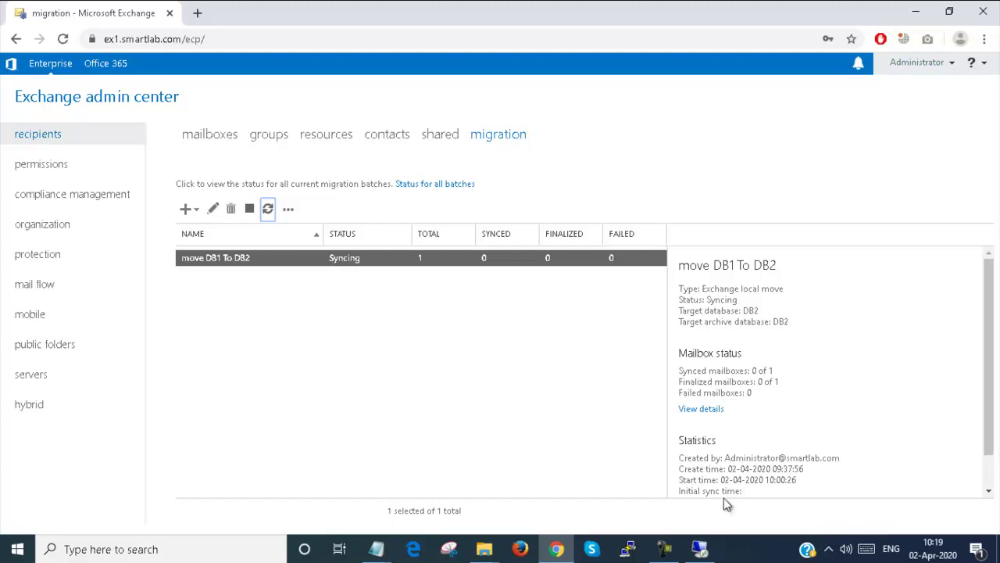
mouse_move(695, 553)
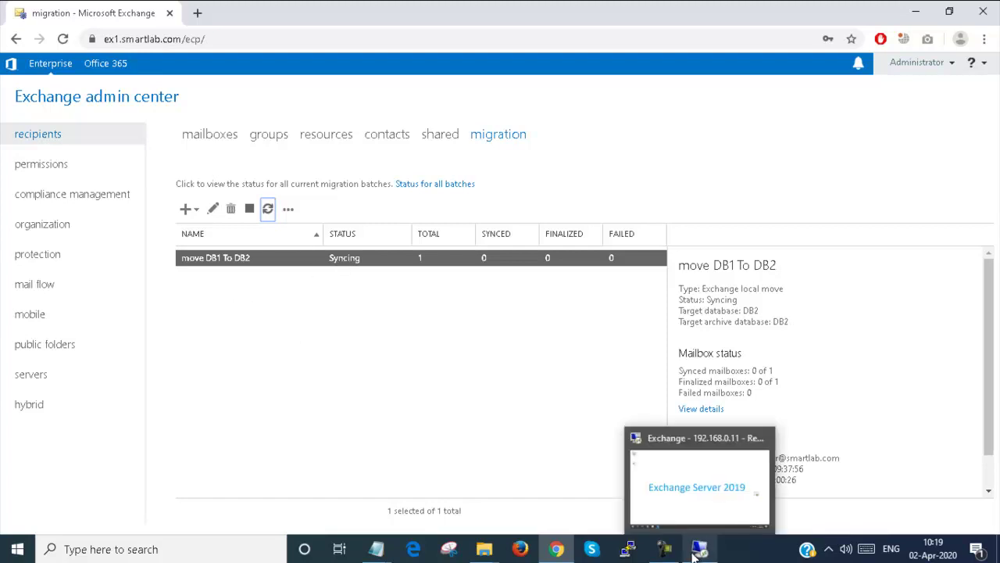
left_click(268, 209)
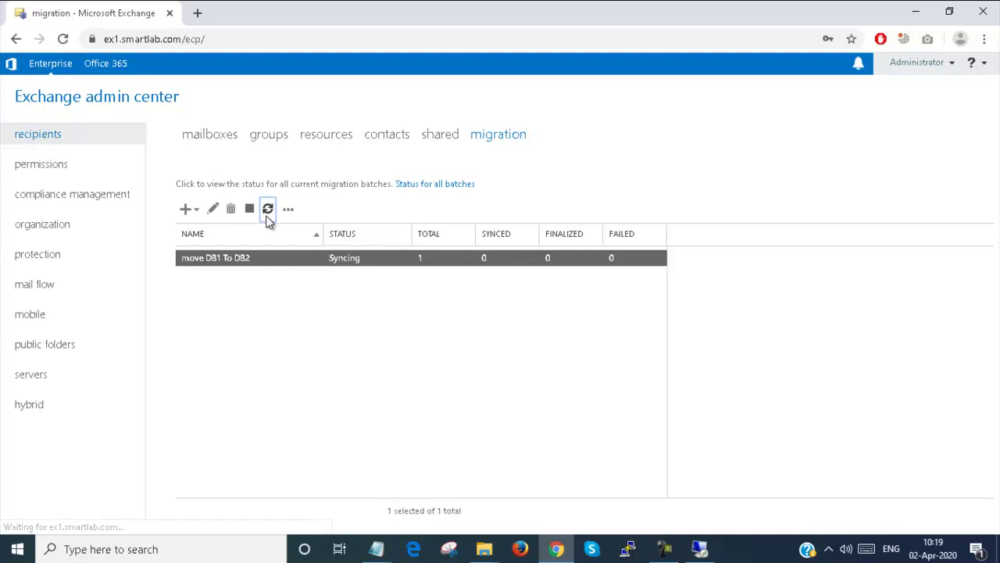
- Open test2's mailbox properties, confirm its mailbox database is DB2, and cancel without changes
left_click(28, 232)
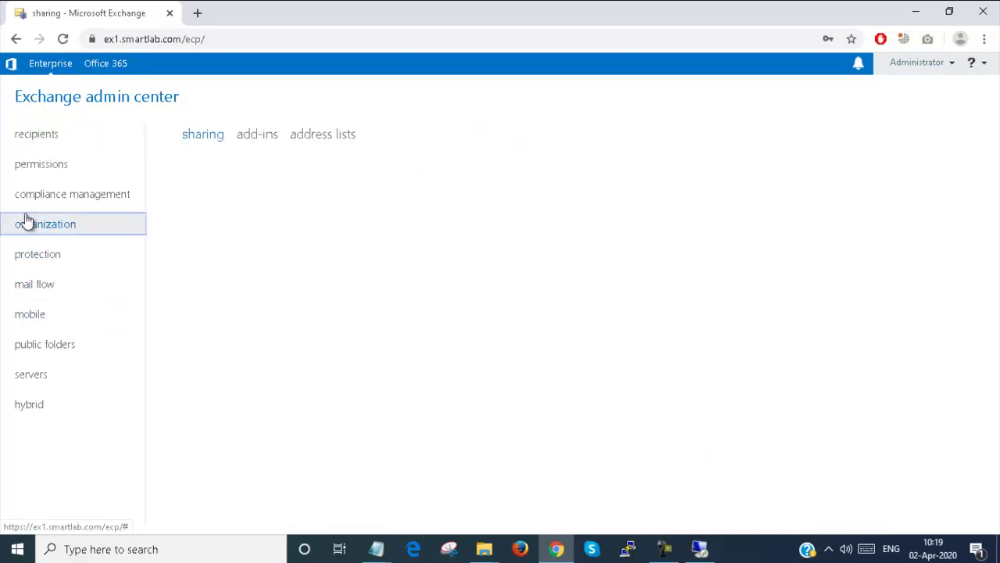
left_click(37, 145)
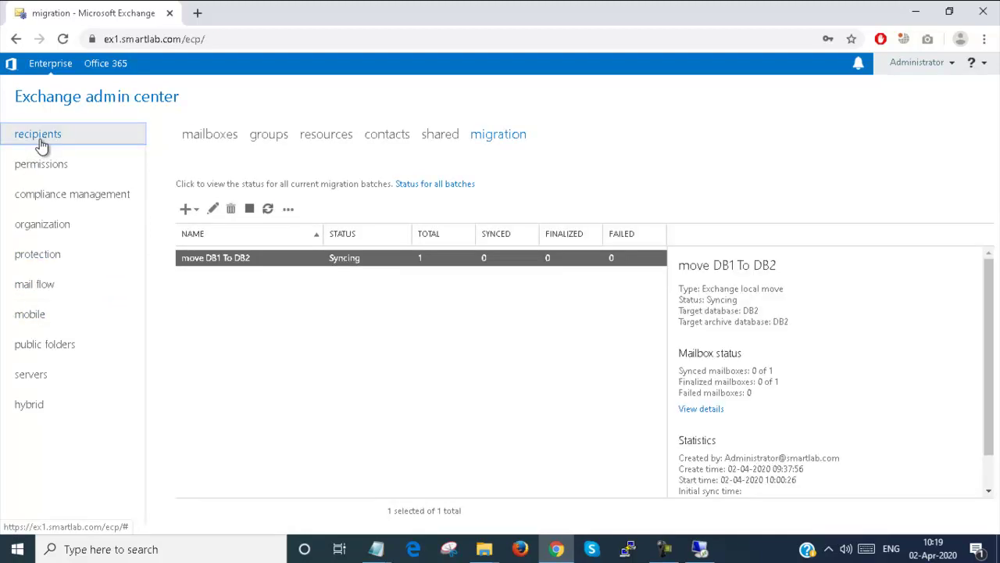
left_click(203, 140)
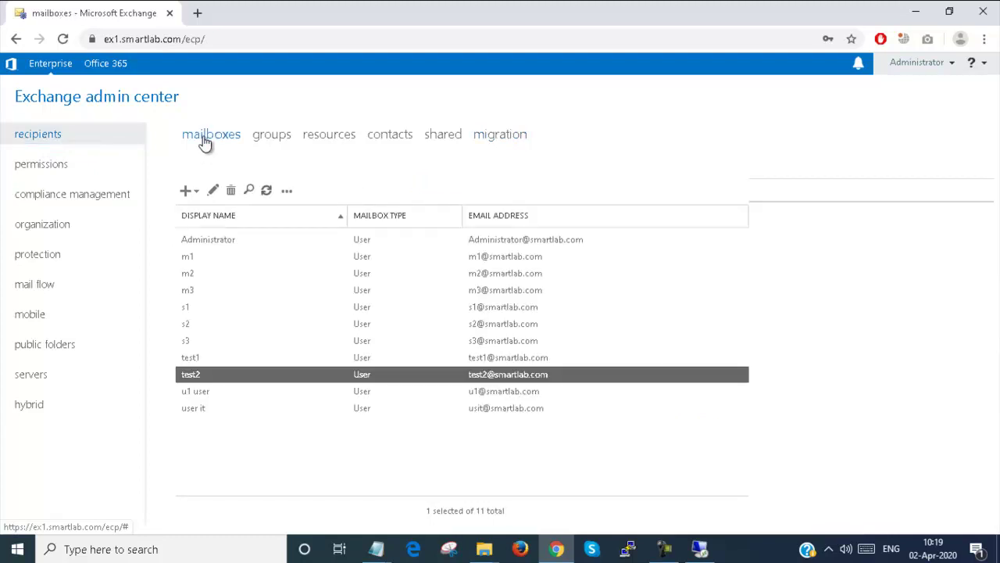
double_click(201, 376)
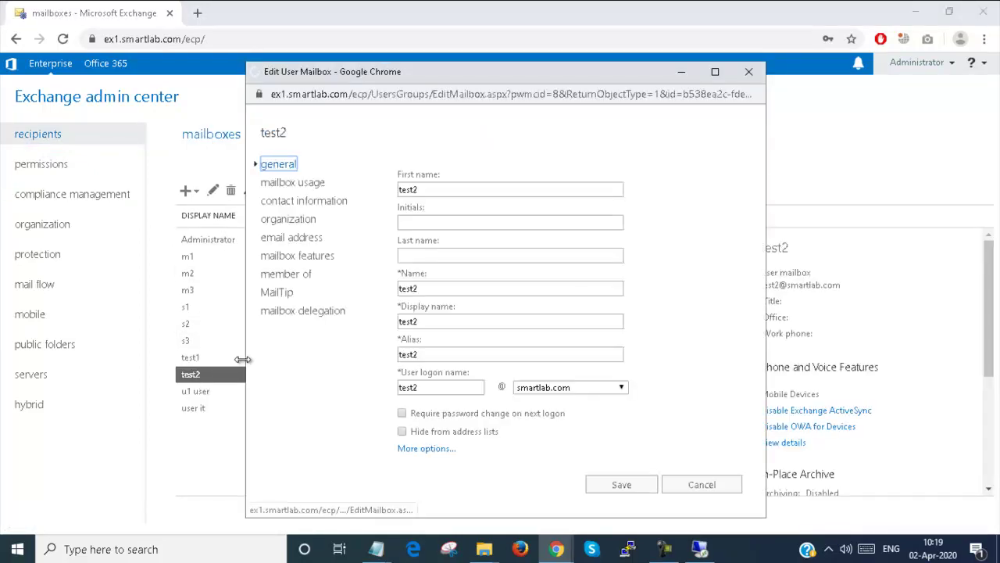
left_click(435, 449)
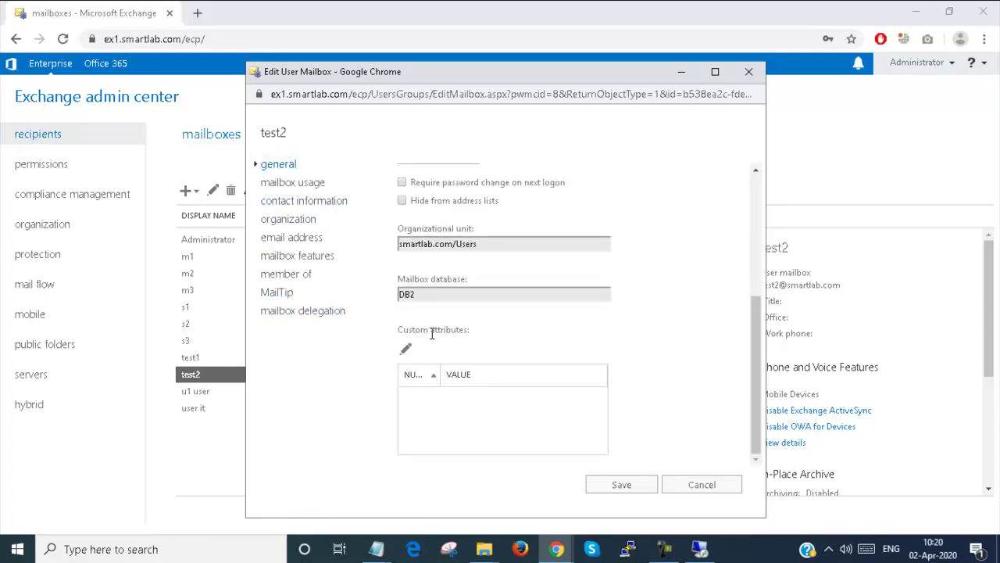
left_click(701, 484)
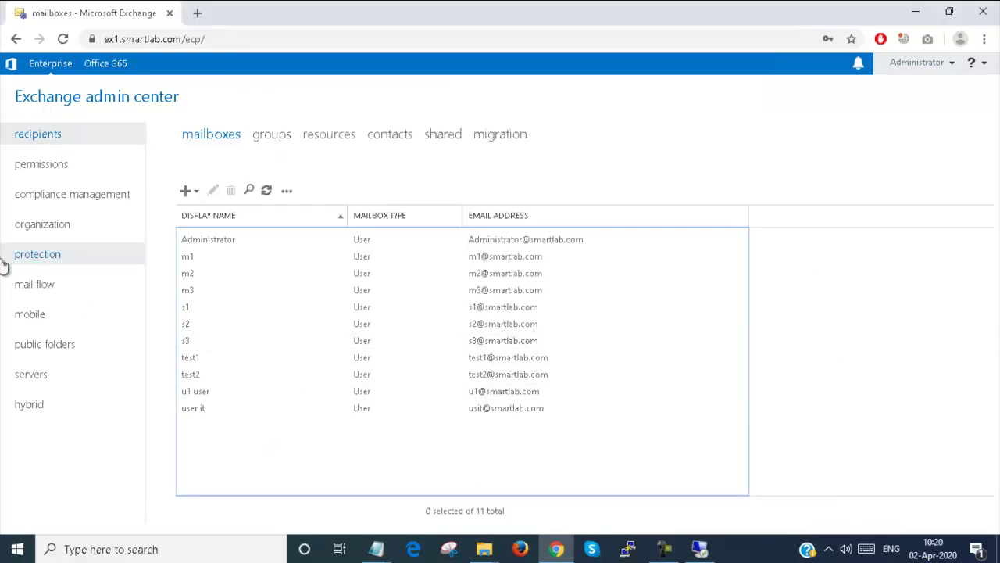
- Start a new user mailbox, choosing to create a new user account rather than an existing one
left_click(206, 134)
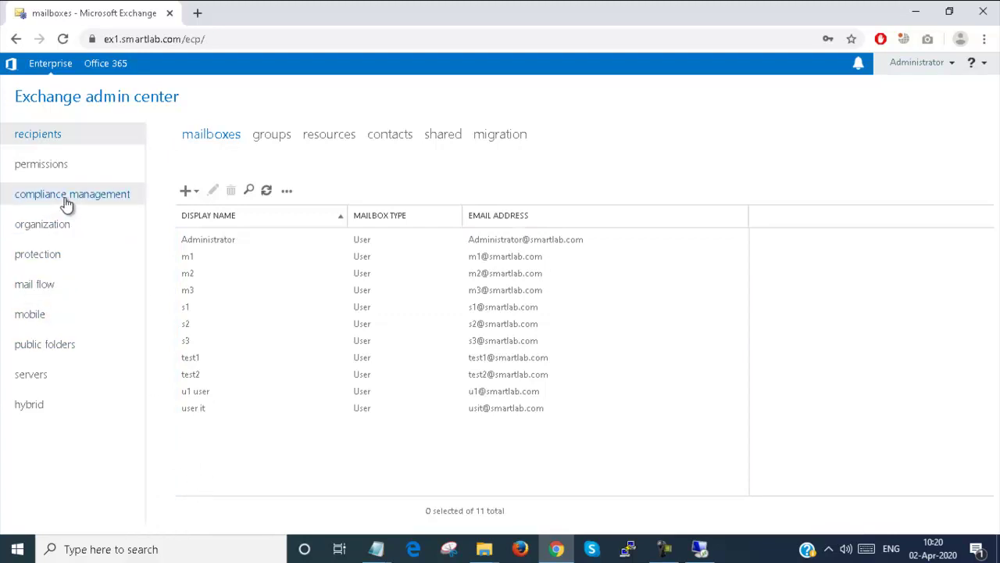
left_click(187, 191)
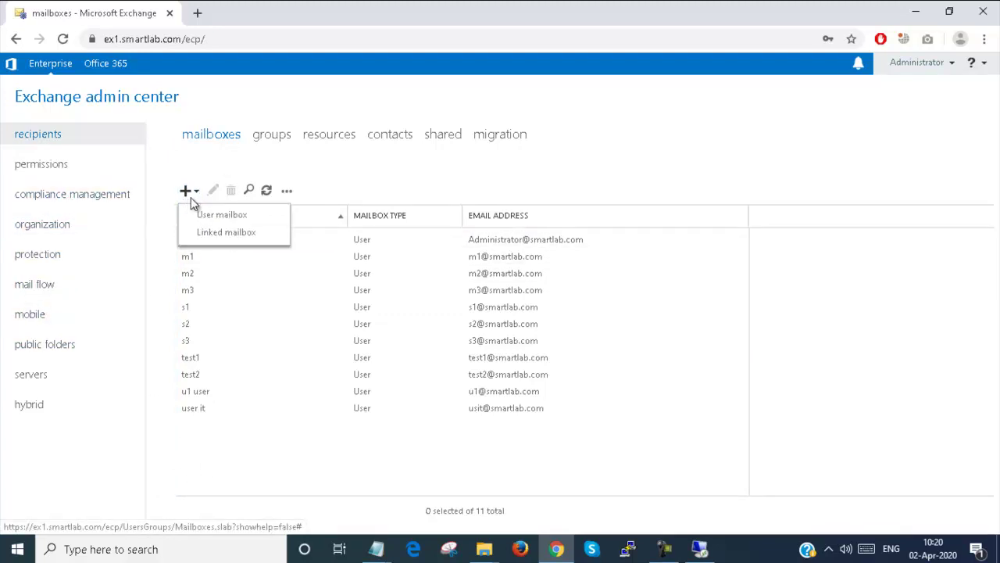
left_click(200, 216)
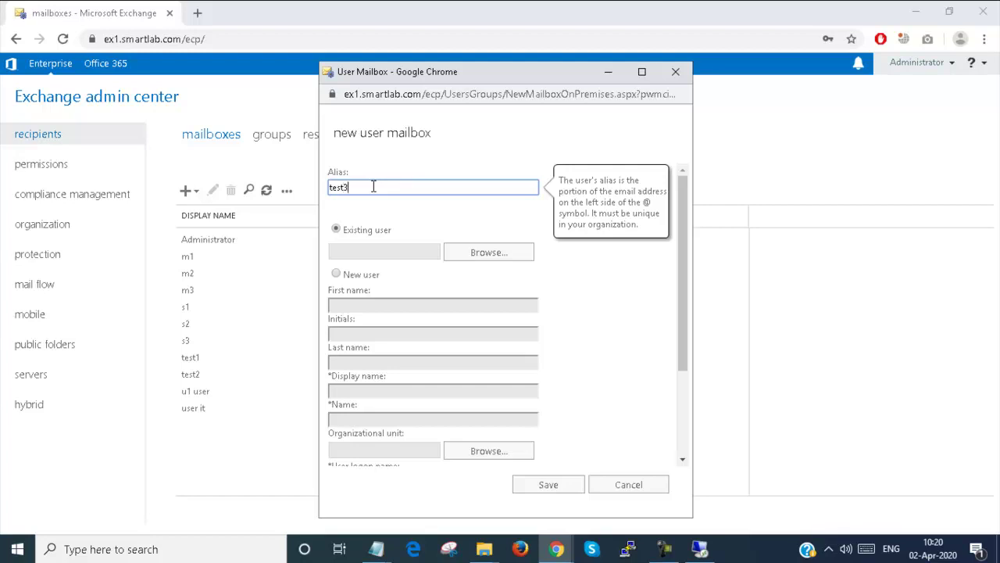
left_click(492, 252)
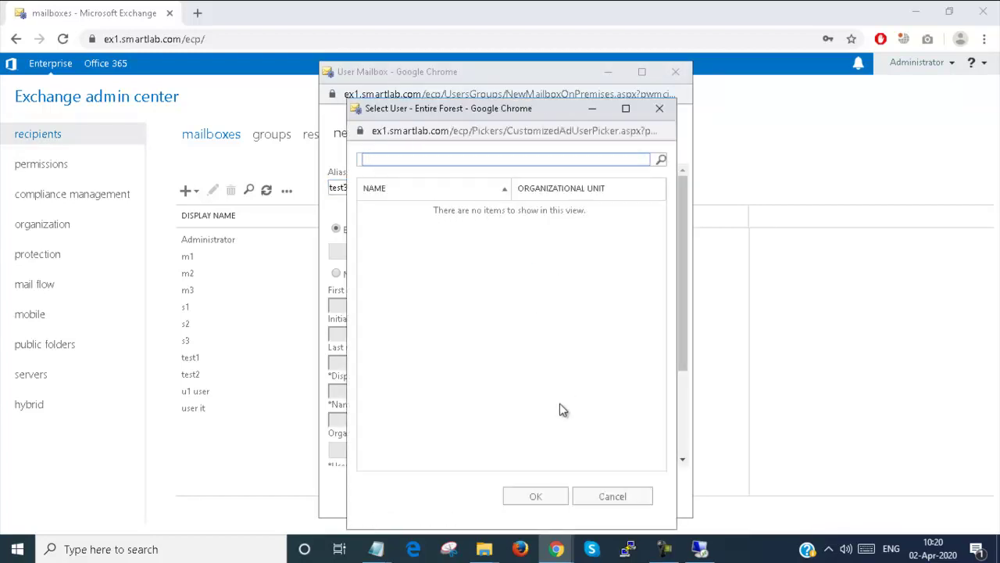
left_click(631, 495)
left_click(361, 273)
left_click(364, 306)
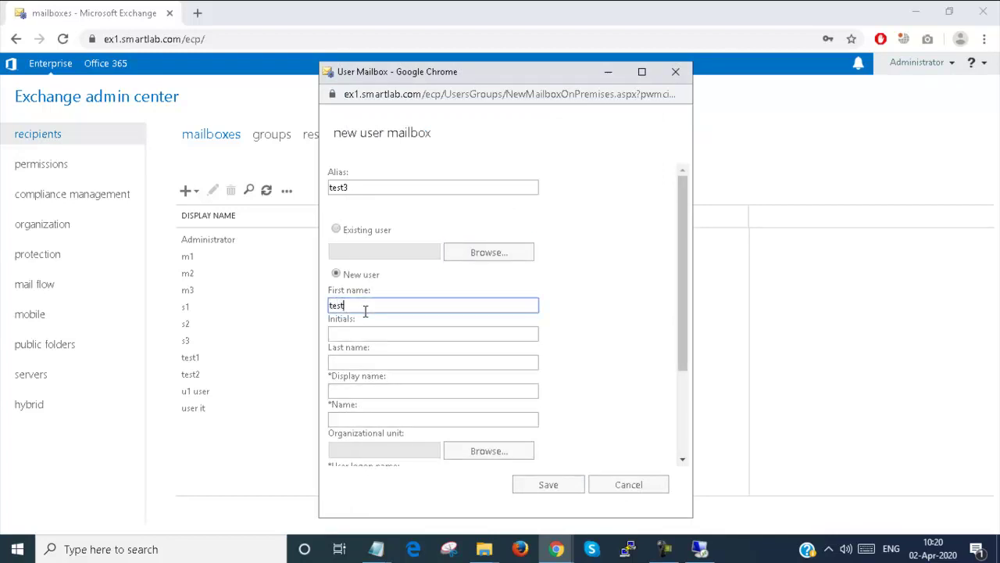
- Fill in test3's name and logon name, then enter and confirm the account password
key("Tab")
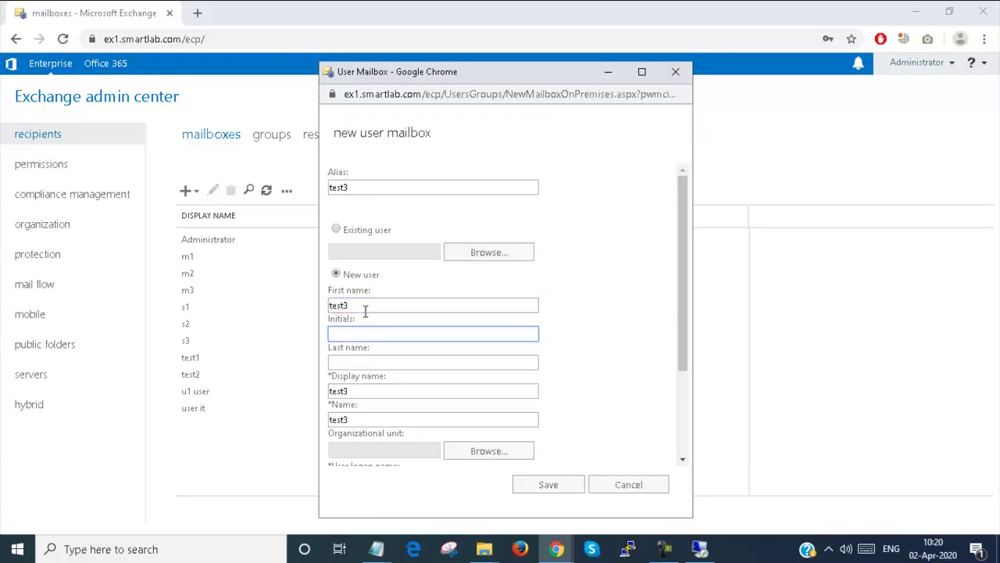
key("Tab")
key("Tab")
key("Tab")
key("Tab")
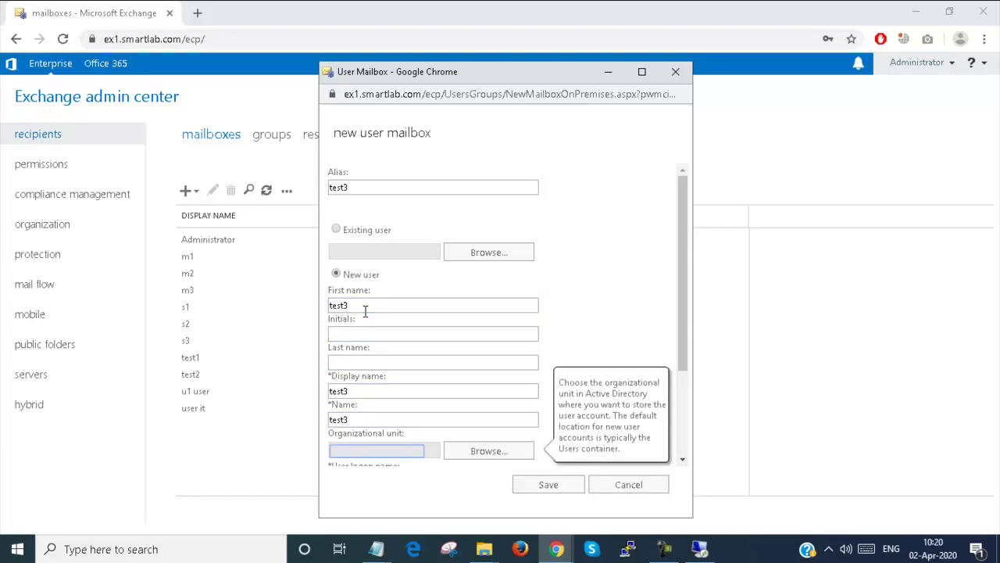
scroll(375, 316, "down", 2)
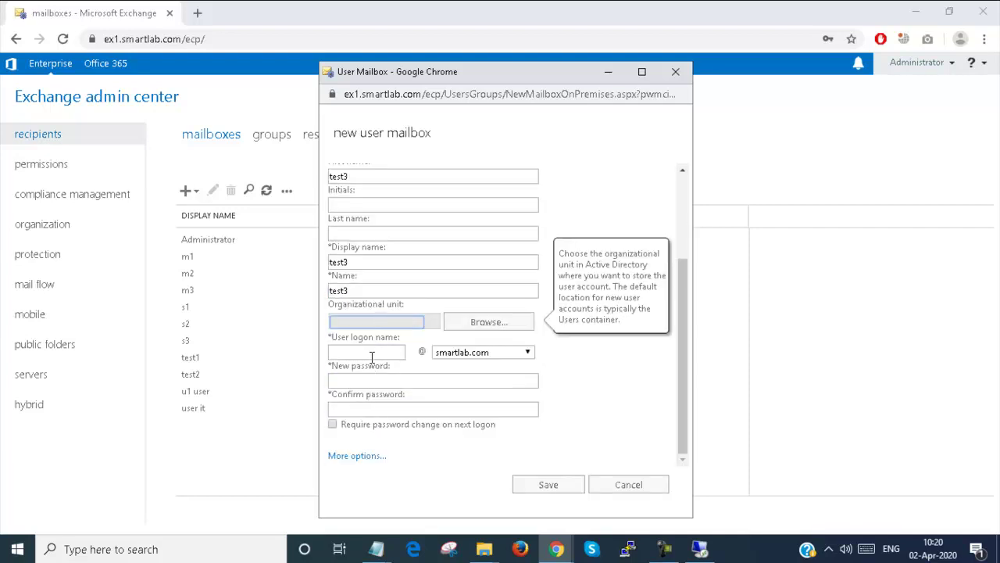
left_click(372, 353)
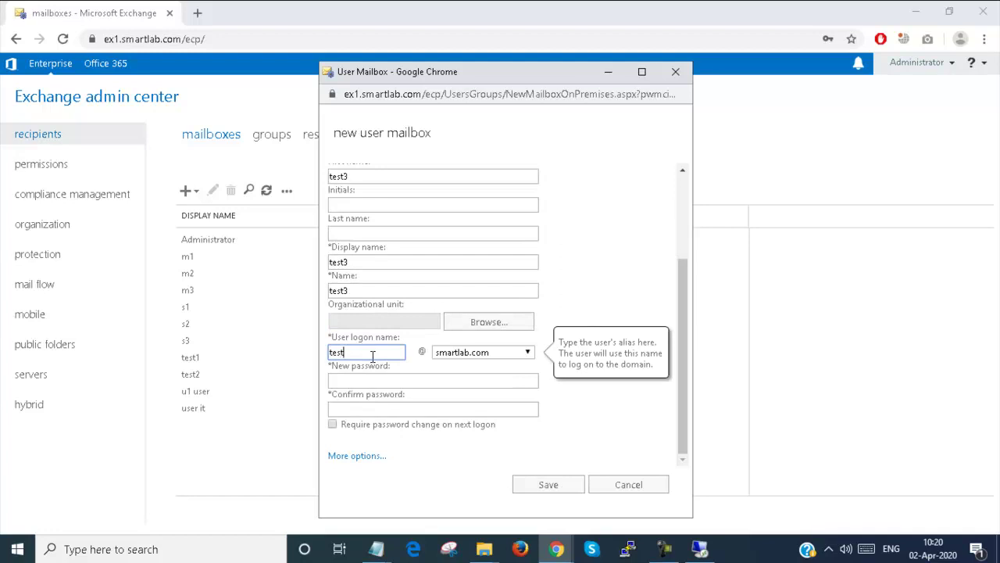
left_click(369, 380)
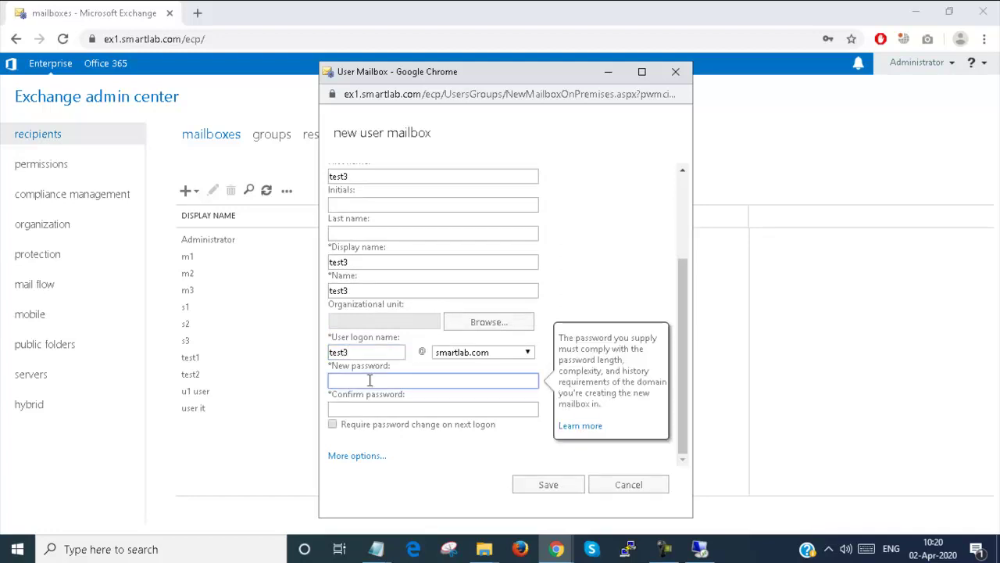
type("P@ssw0rd")
key("Tab")
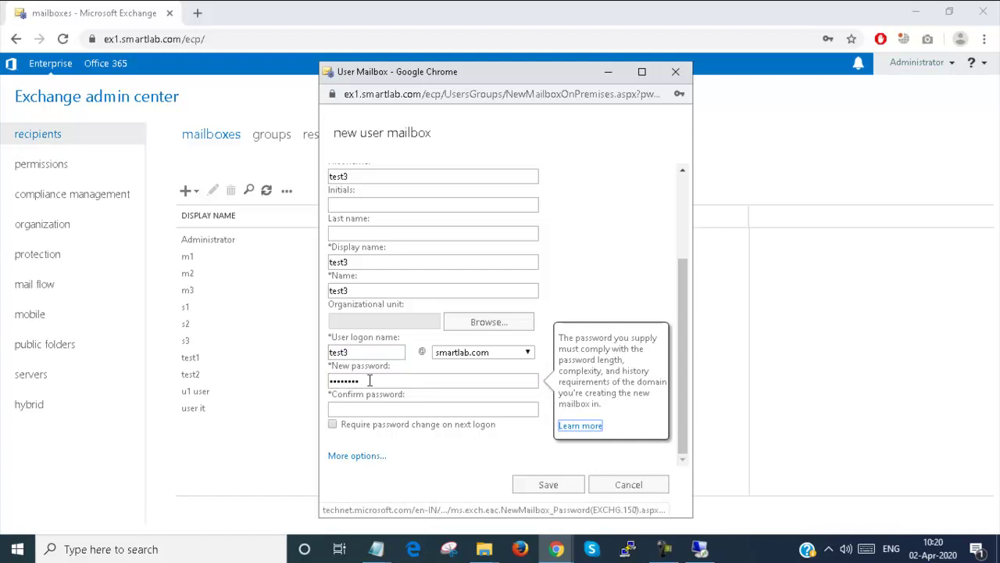
left_click(365, 410)
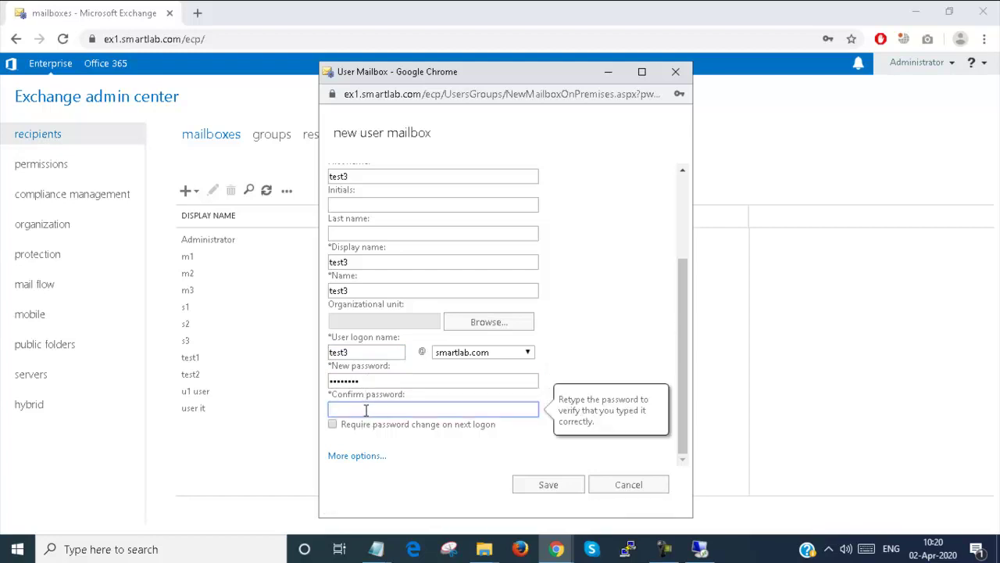
type("P@ssw0rd")
- Place the new mailbox in database DB2 and save test3
left_click(369, 455)
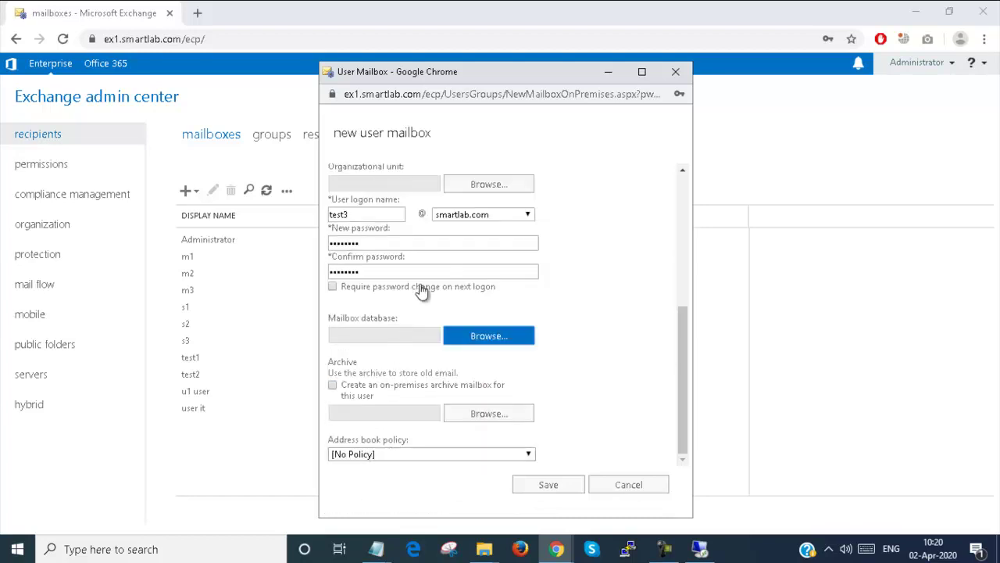
left_click(458, 337)
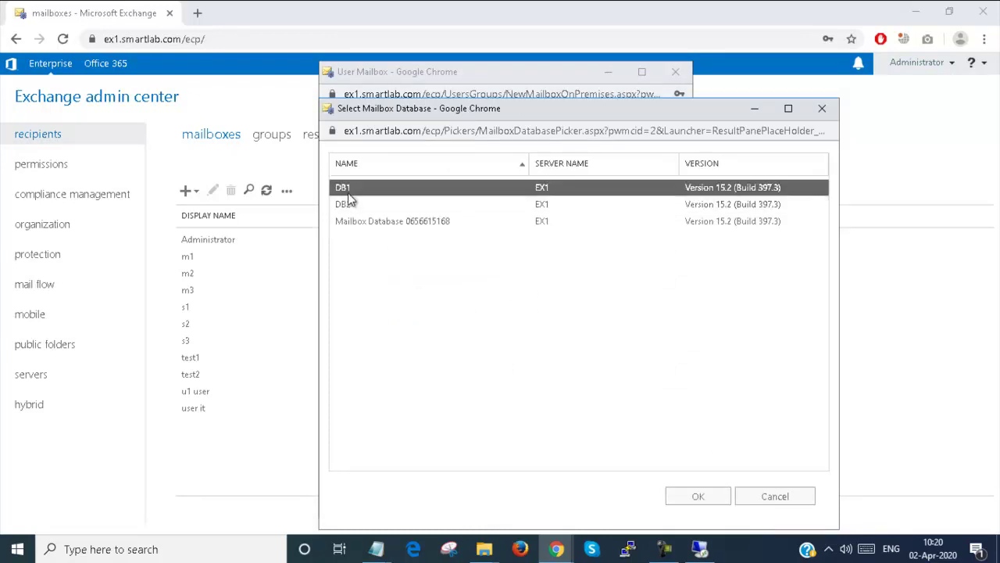
double_click(353, 204)
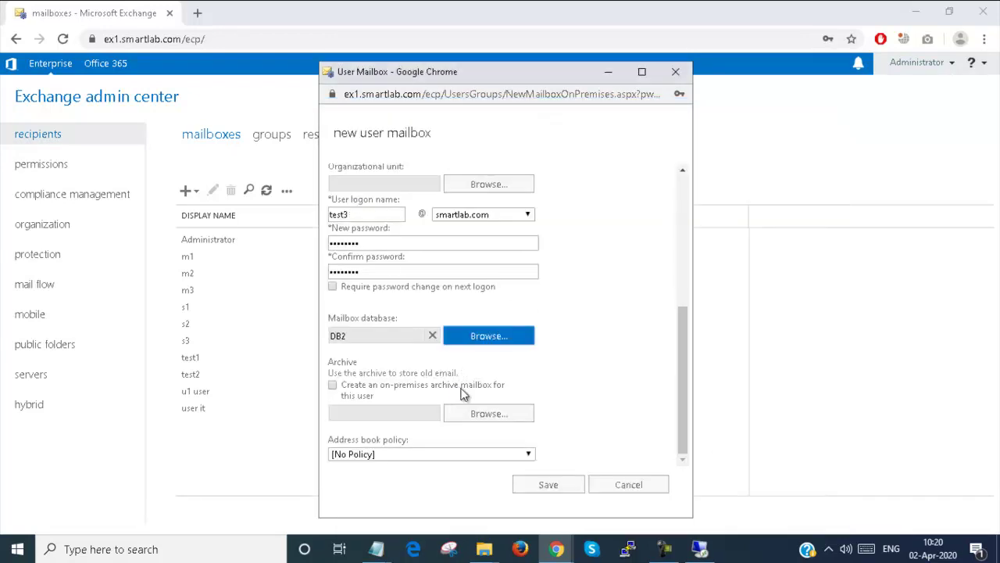
left_click(550, 488)
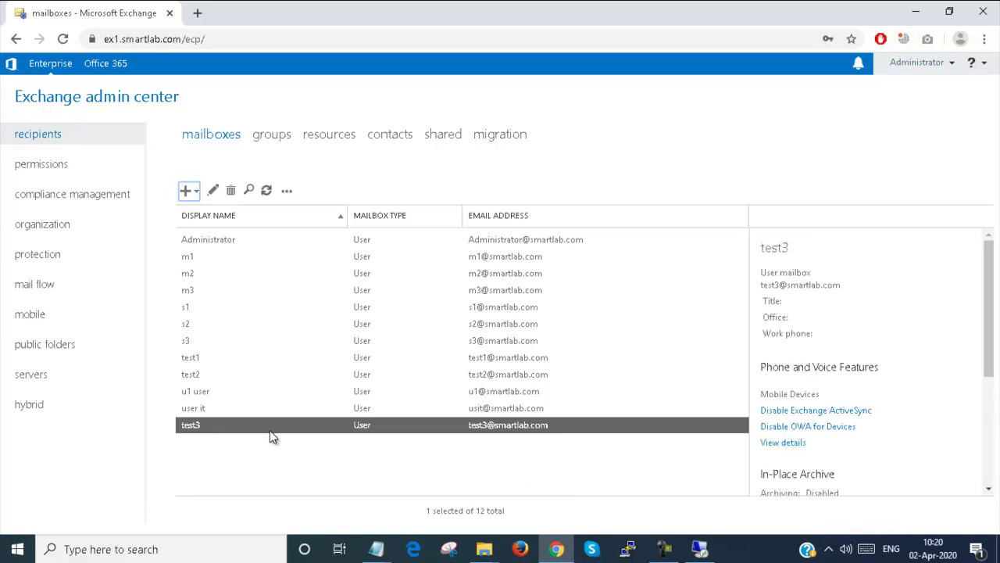
double_click(270, 428)
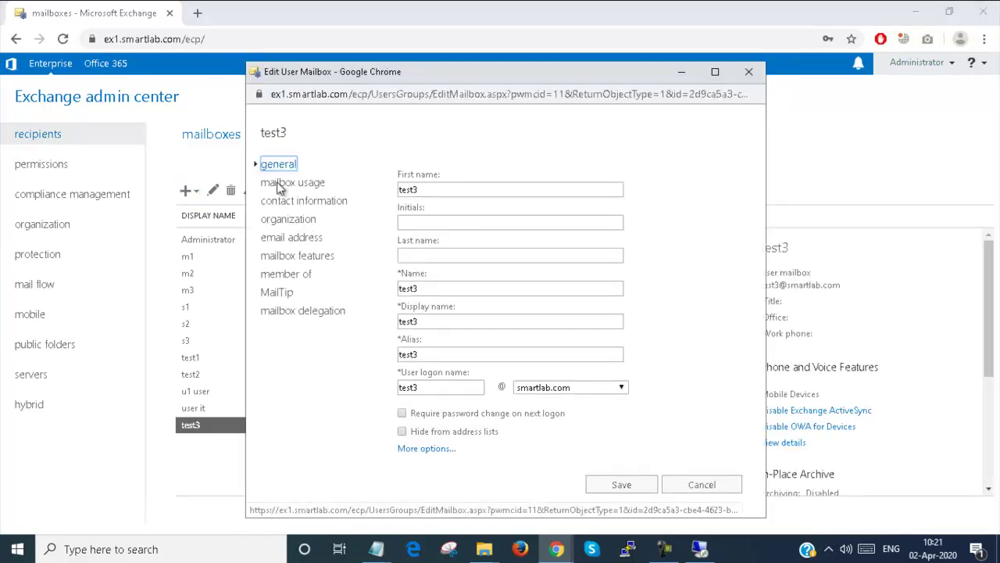
left_click(281, 185)
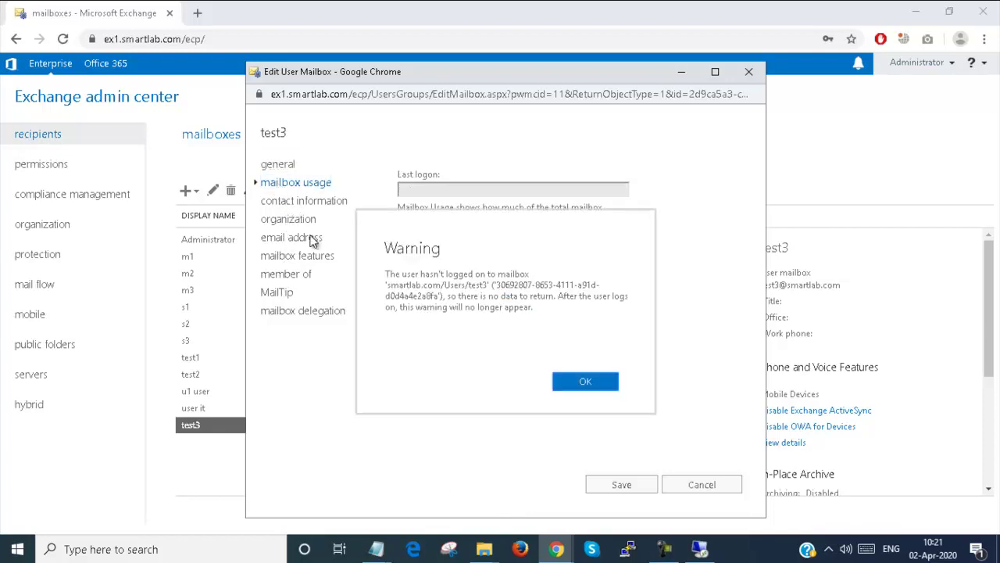
left_click(567, 380)
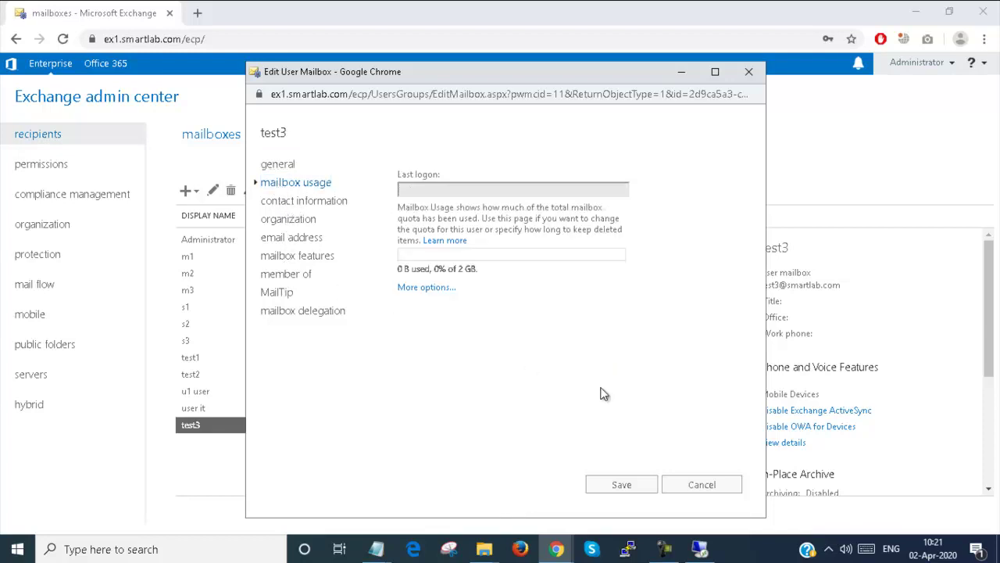
left_click(279, 165)
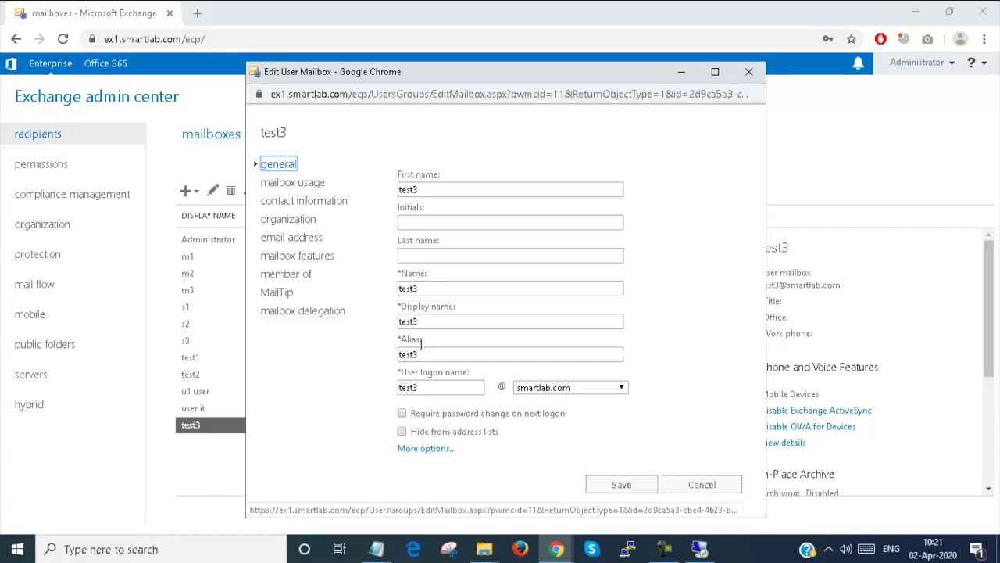
left_click(432, 447)
scroll(430, 407, "down", 3)
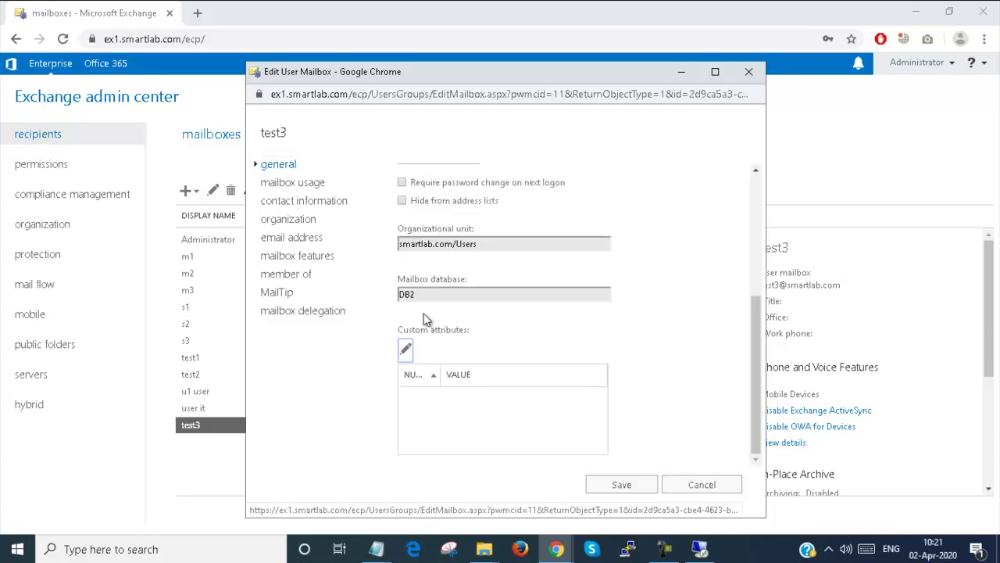
left_click(706, 488)
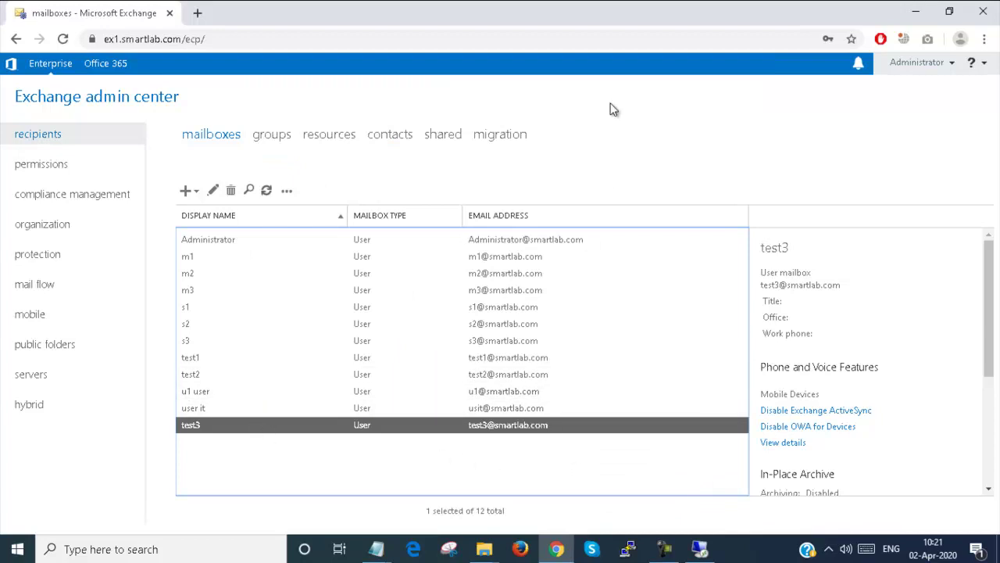
- Open an incognito window at the OWA address and sign in as test3
left_click(197, 12)
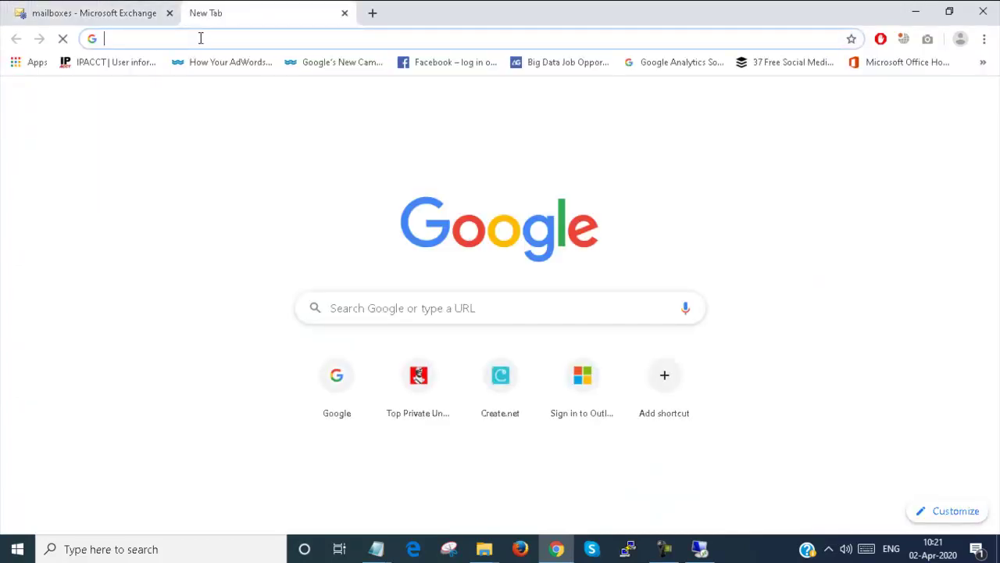
left_click(984, 38)
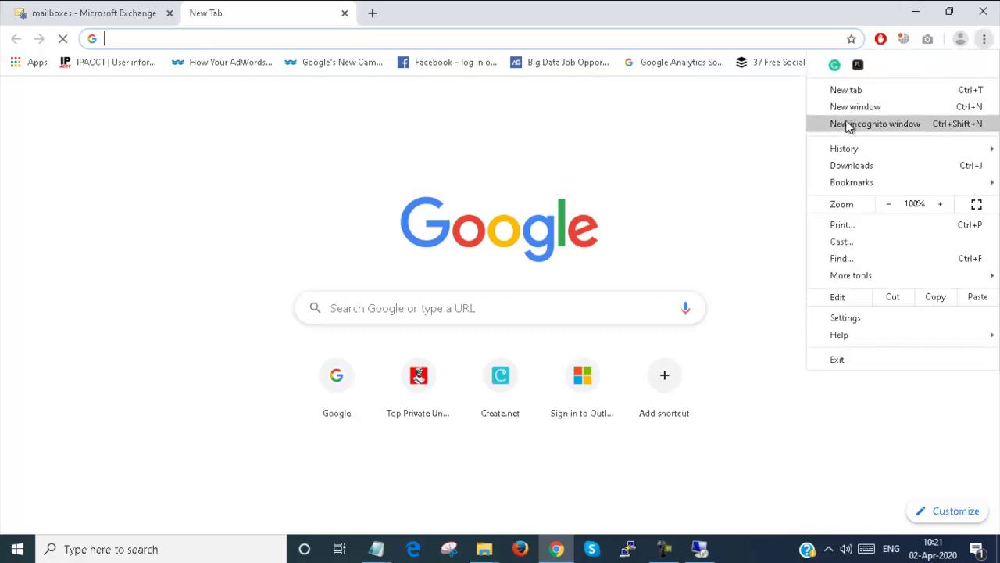
left_click(850, 125)
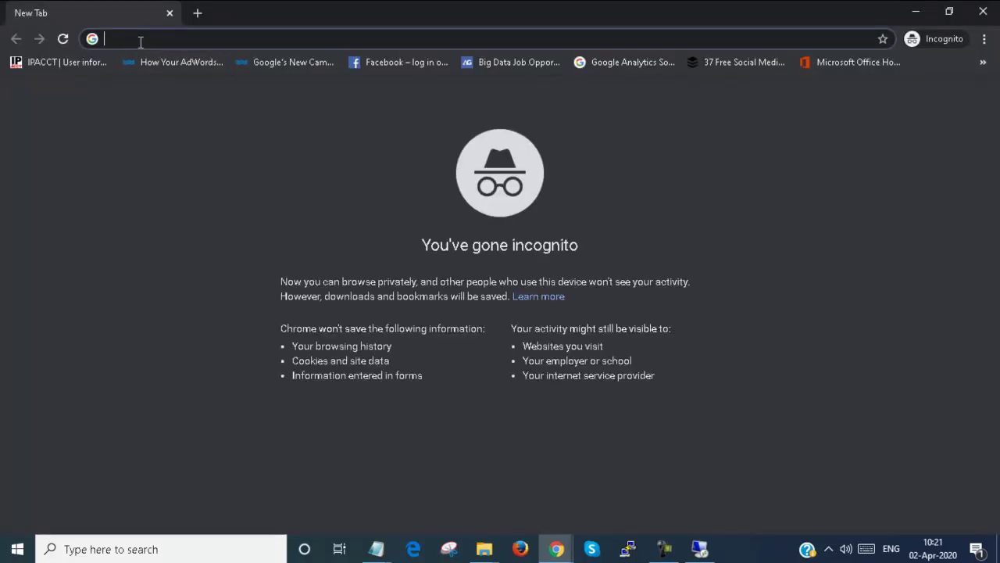
type("owa")
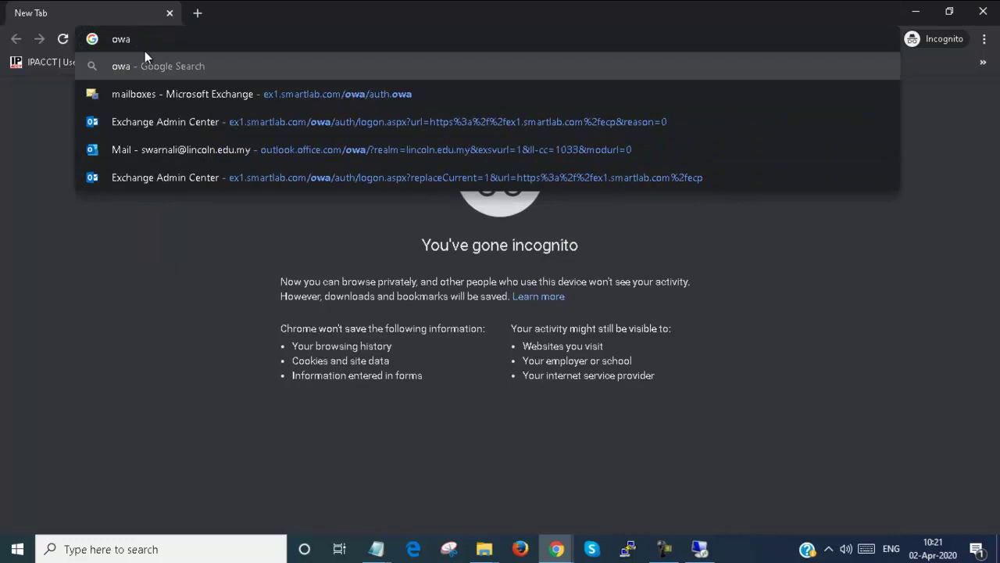
left_click(266, 99)
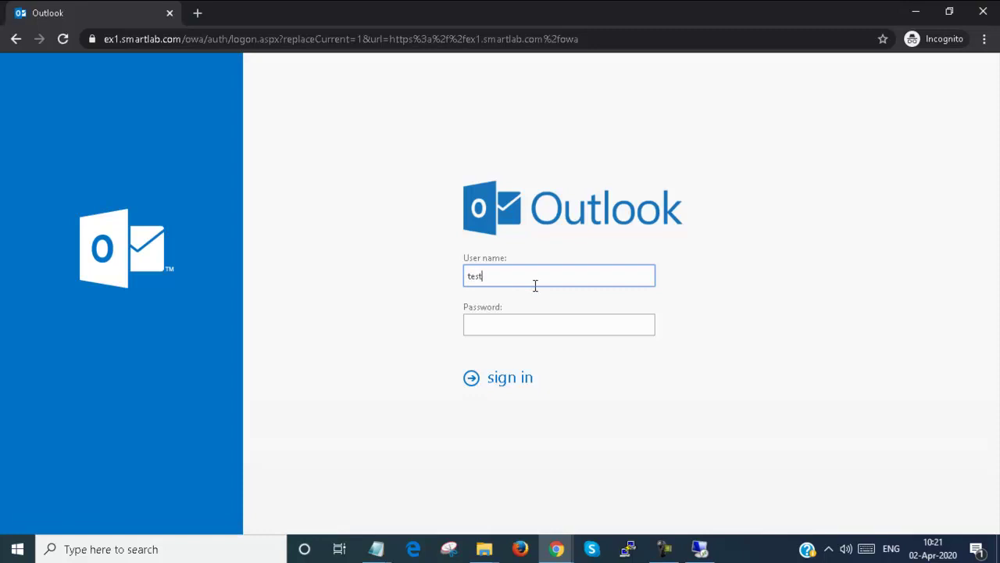
key("Tab")
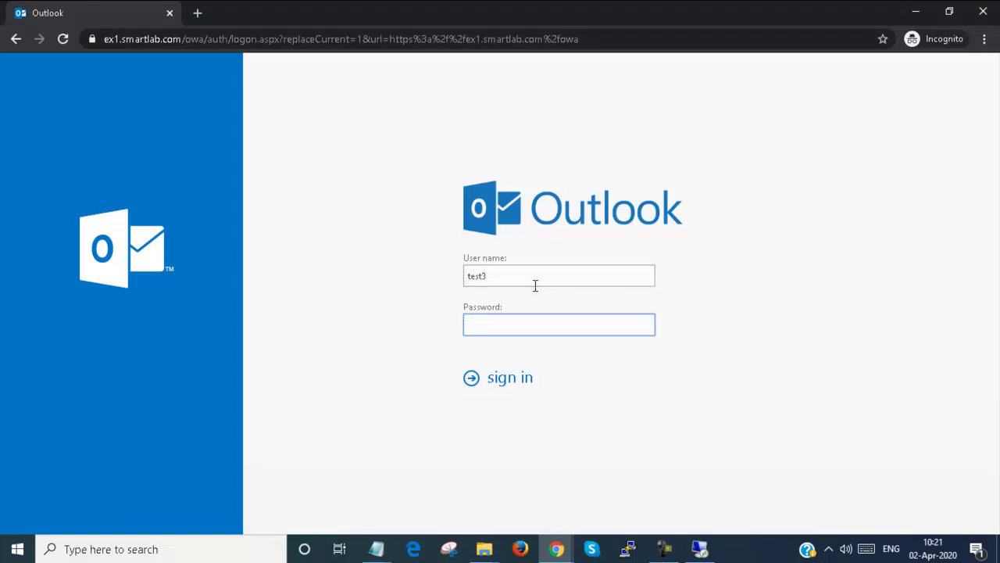
key("Return")
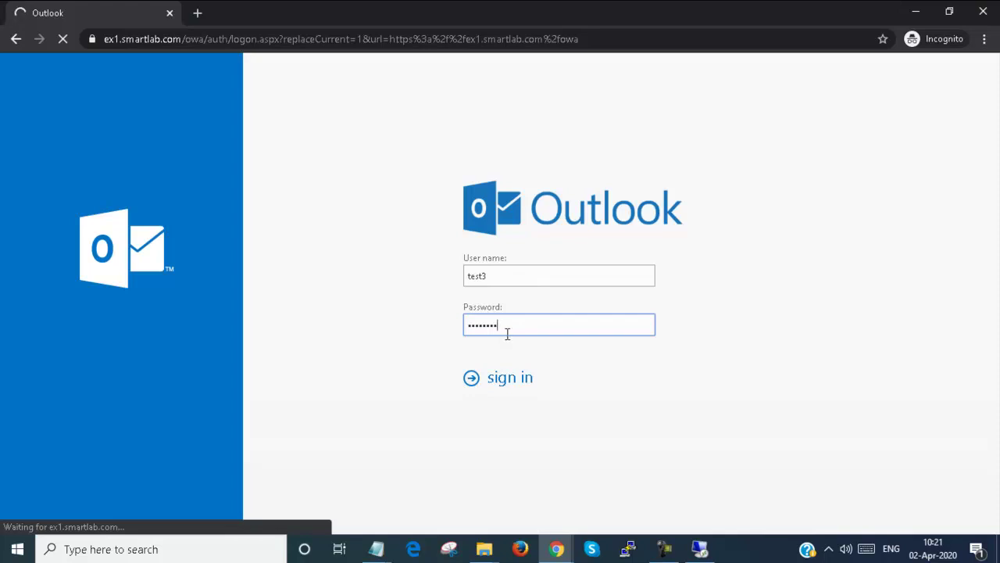
- Switch back to the admin center and refresh migration batches; 'move DB1 To DB2' shows 0 of 1 synced
mouse_move(556, 548)
left_click(478, 484)
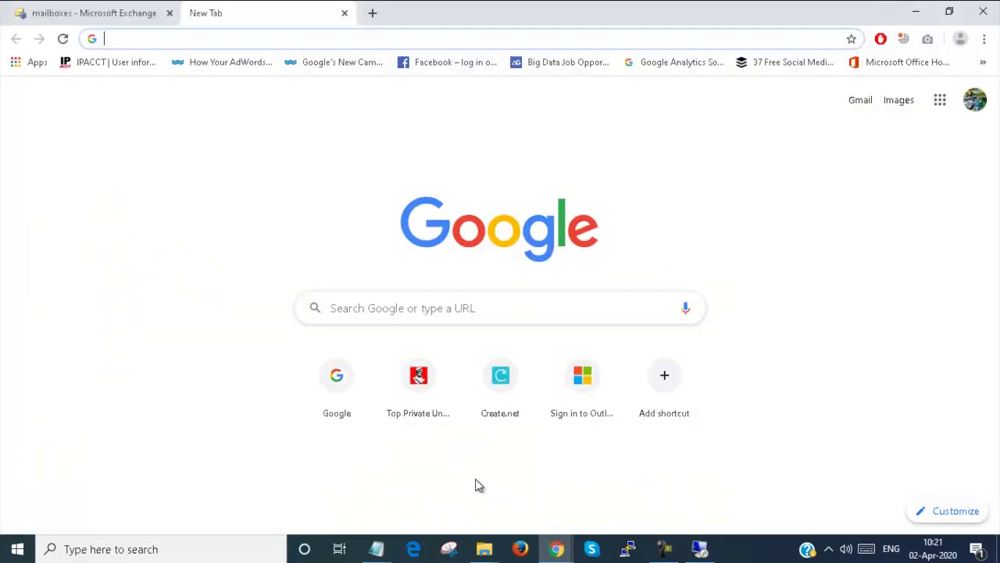
left_click(136, 6)
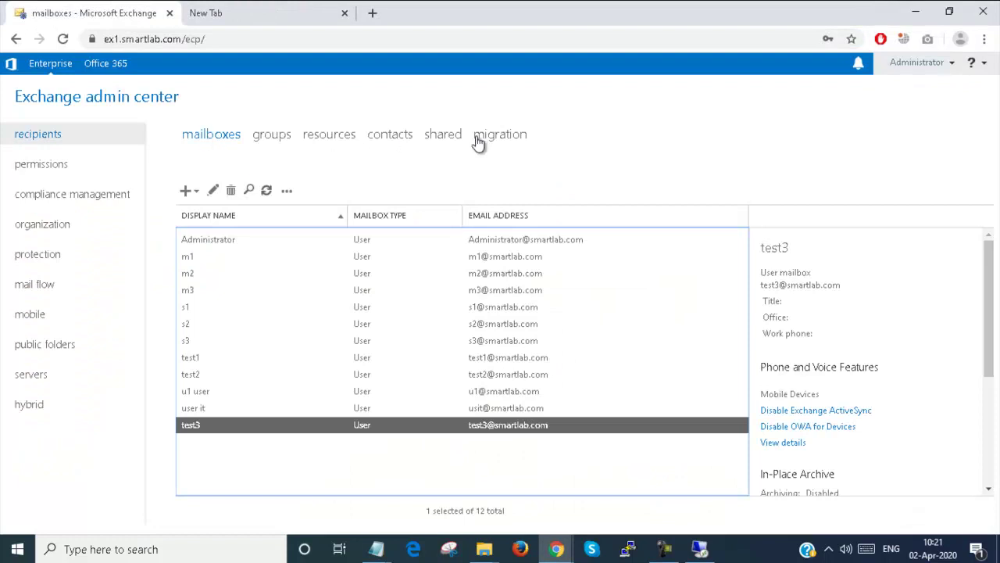
left_click(477, 141)
left_click(268, 208)
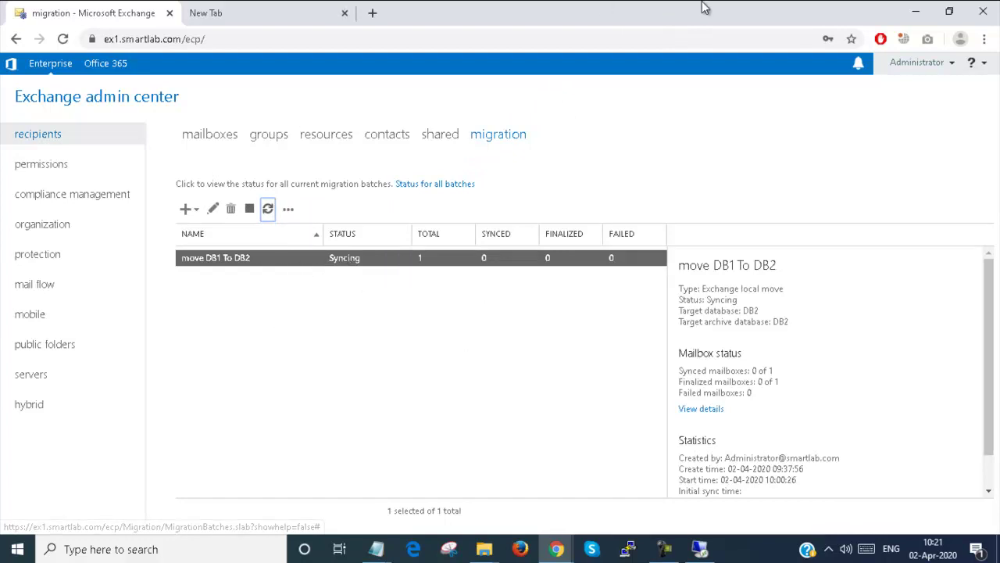
- Set test3's Outlook time zone to (UTC+05:30) Chennai, Kolkata, Mumbai, New Delhi and save
left_click(916, 11)
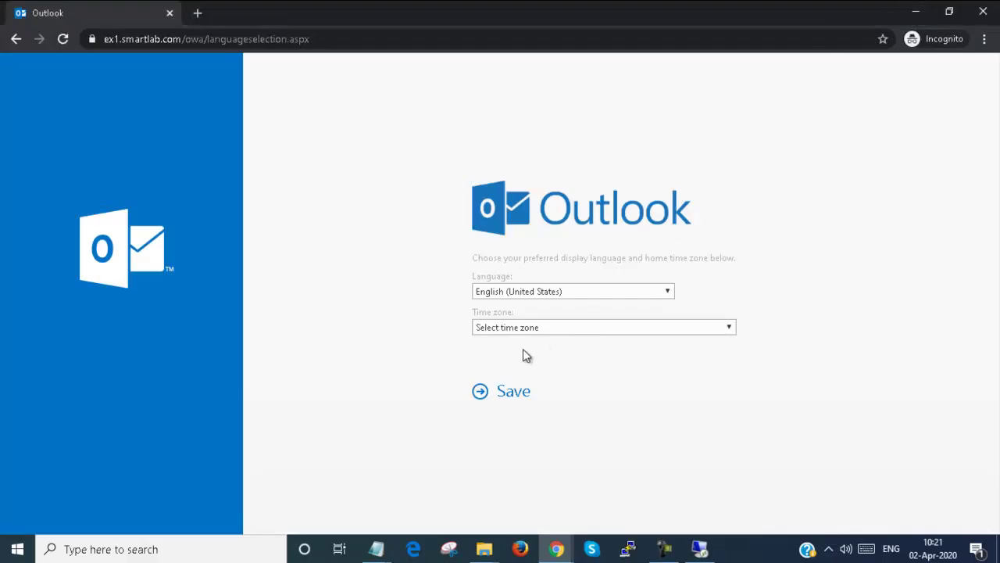
left_click(574, 329)
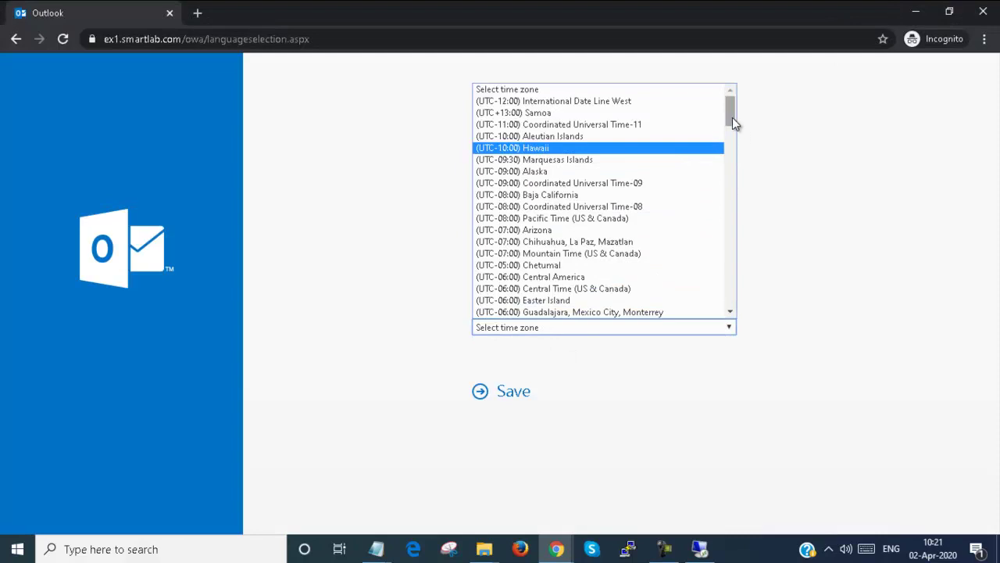
left_click_drag(732, 117, 742, 251)
left_click(644, 170)
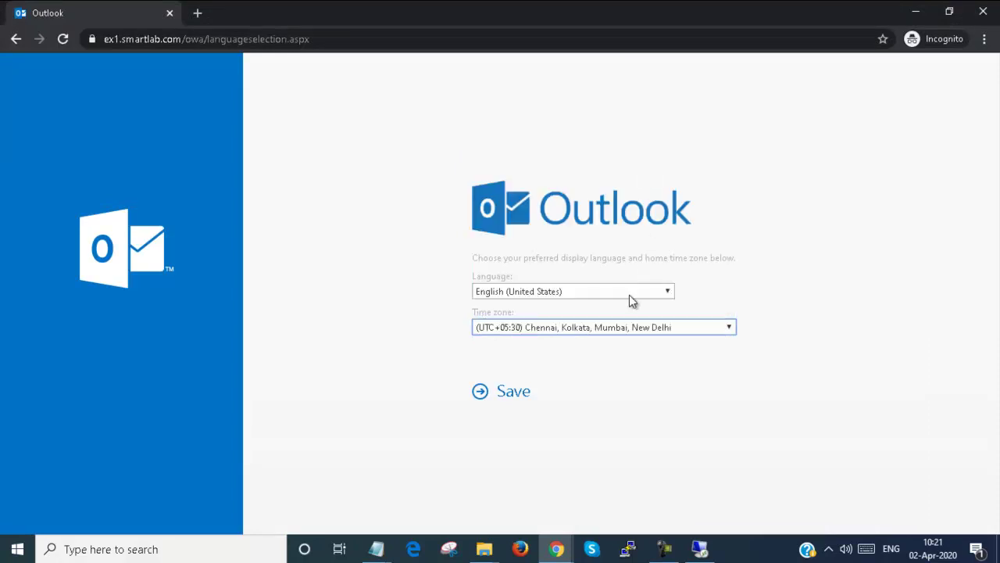
left_click(501, 394)
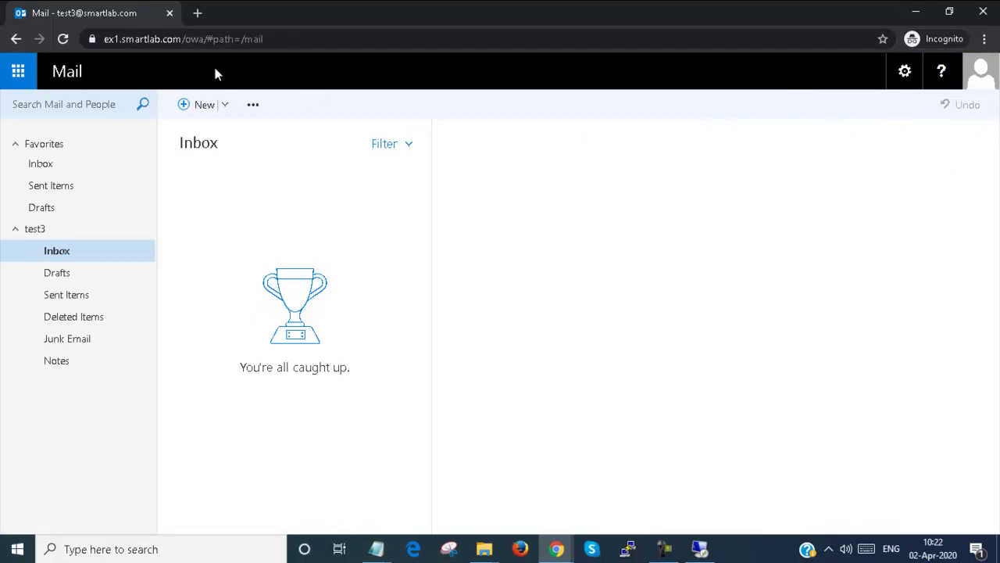
- Sign test3 out of Outlook, close the private window, and return to the admin center
left_click(63, 40)
left_click(982, 83)
left_click(766, 215)
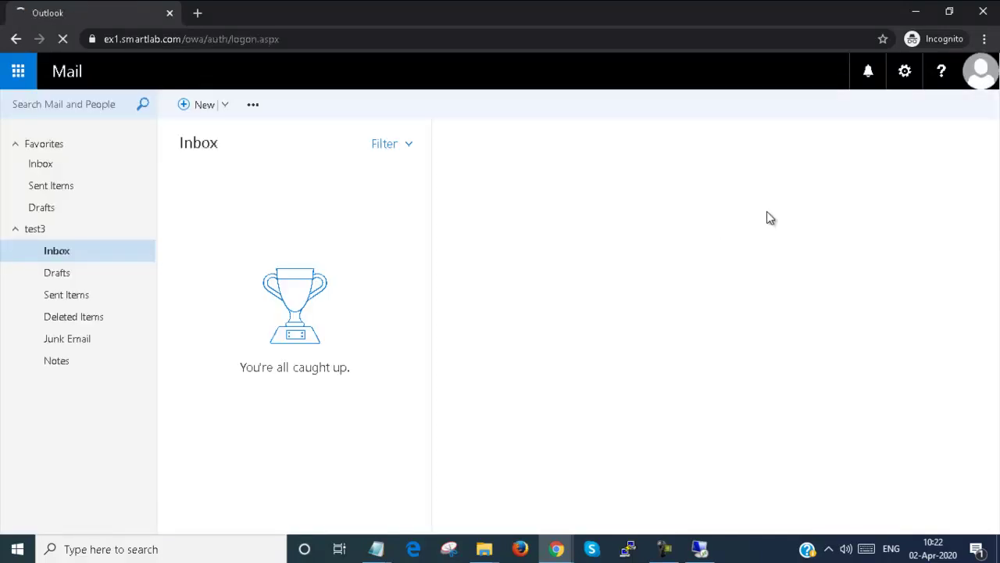
left_click(983, 11)
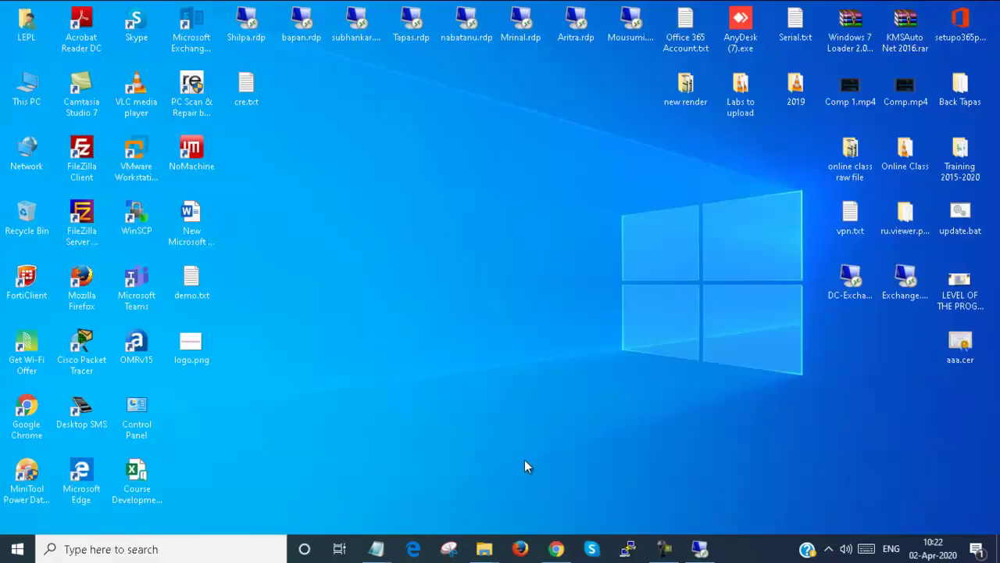
left_click(556, 549)
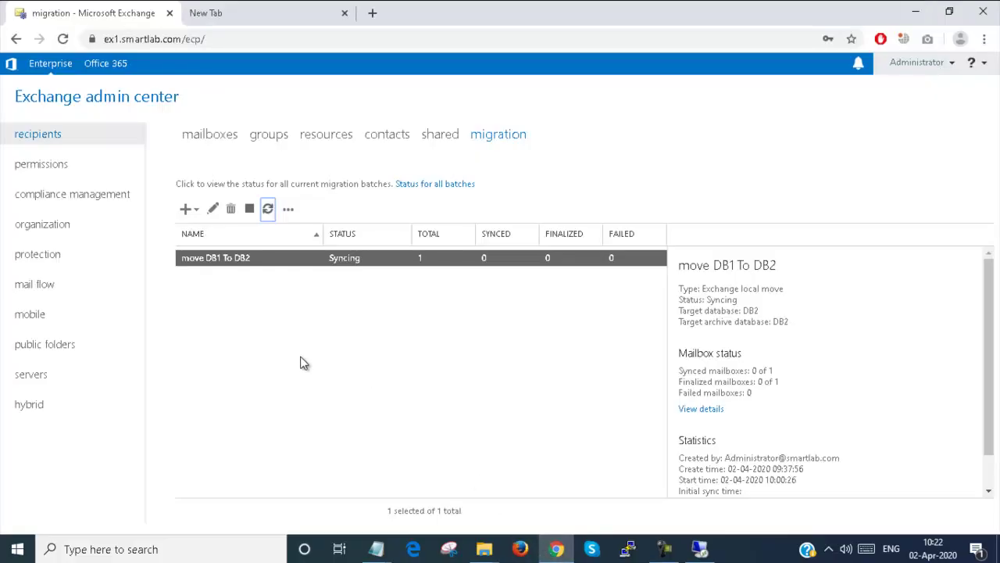
- Open and then abandon a new move-to-different-database batch, returning to the mailboxes list
left_click(194, 214)
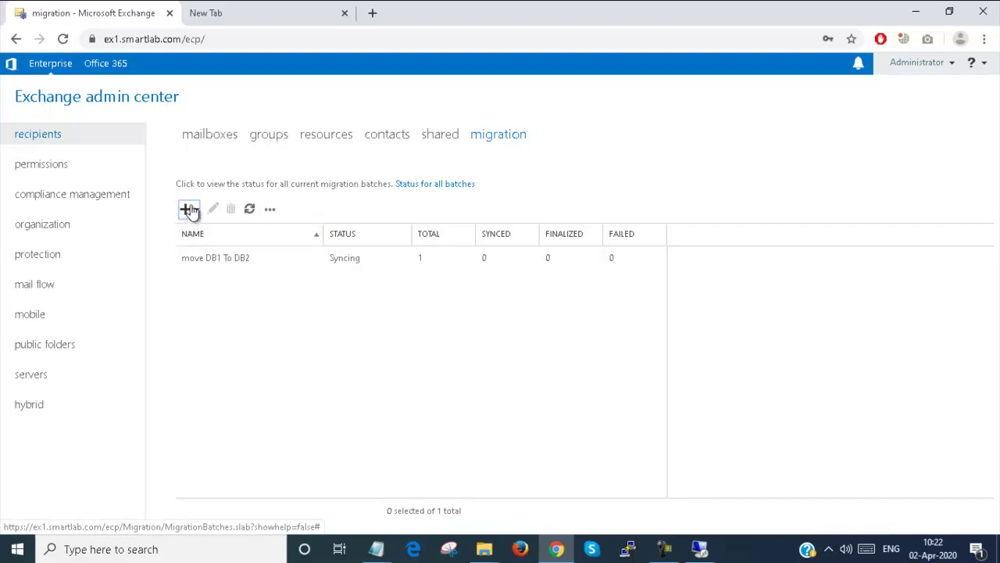
left_click(188, 211)
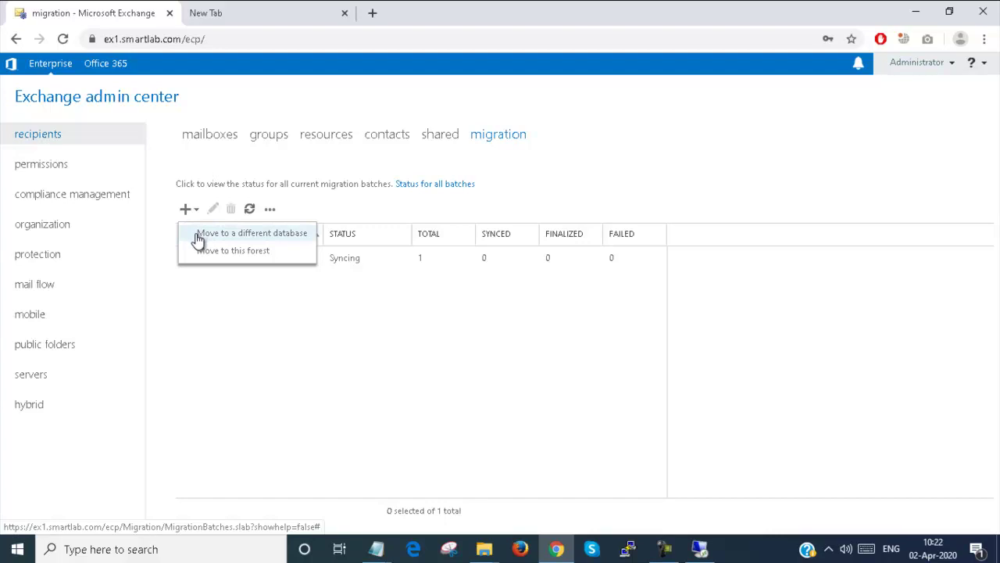
left_click(268, 234)
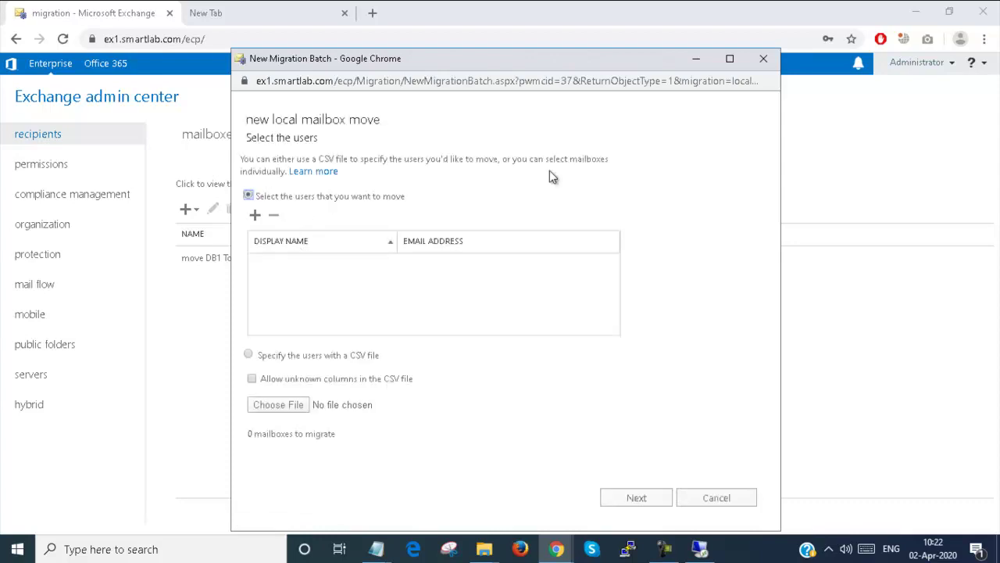
left_click(762, 59)
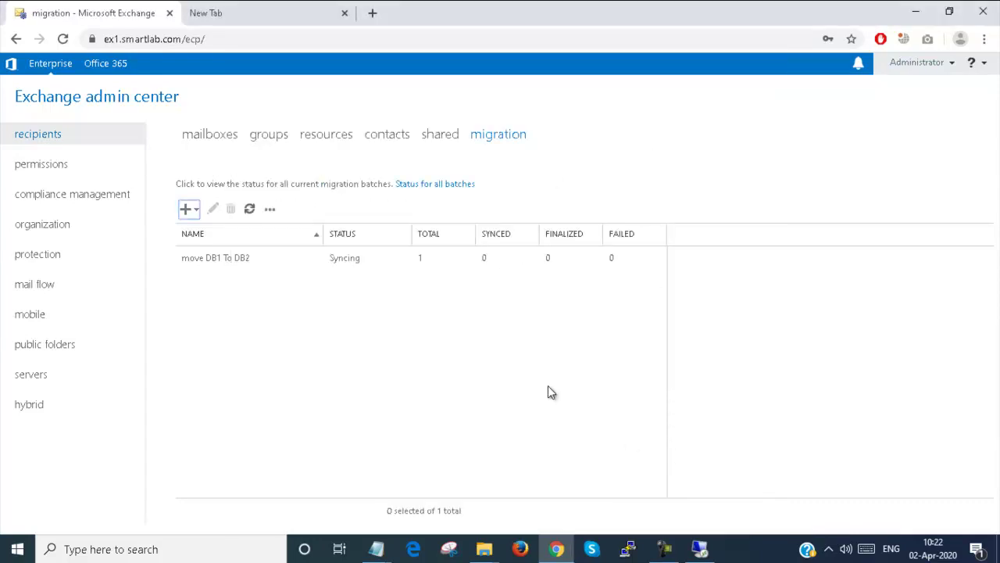
left_click(204, 138)
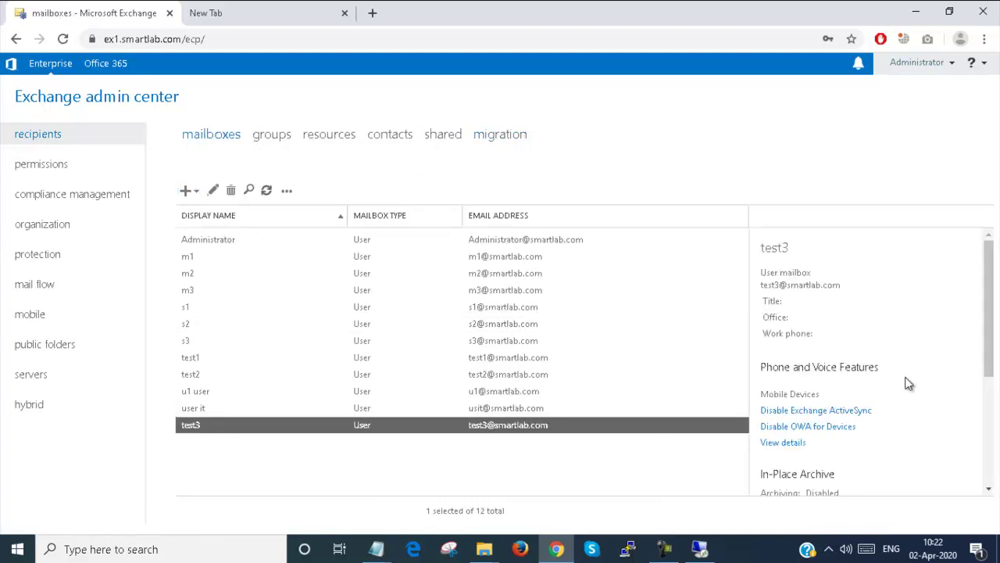
- Refresh the mailbox list, find test3, and begin moving it to another database
left_click_drag(992, 339, 992, 422)
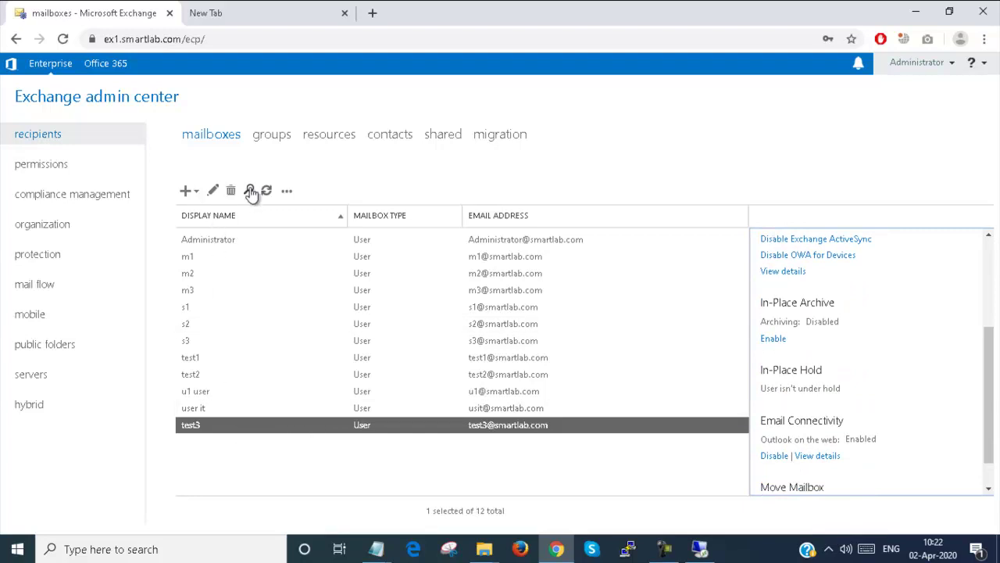
left_click(266, 191)
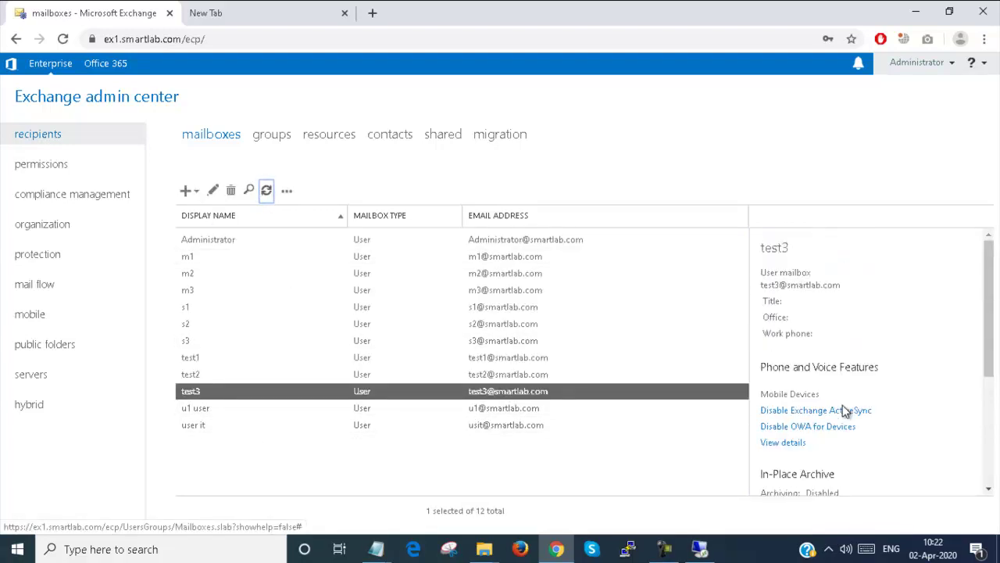
scroll(843, 408, "down", 3)
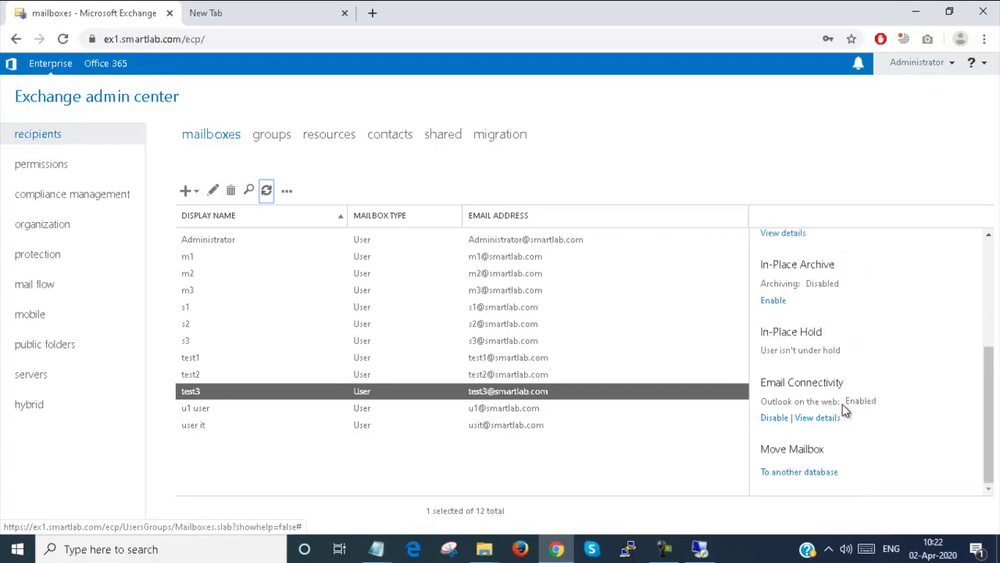
left_click(801, 472)
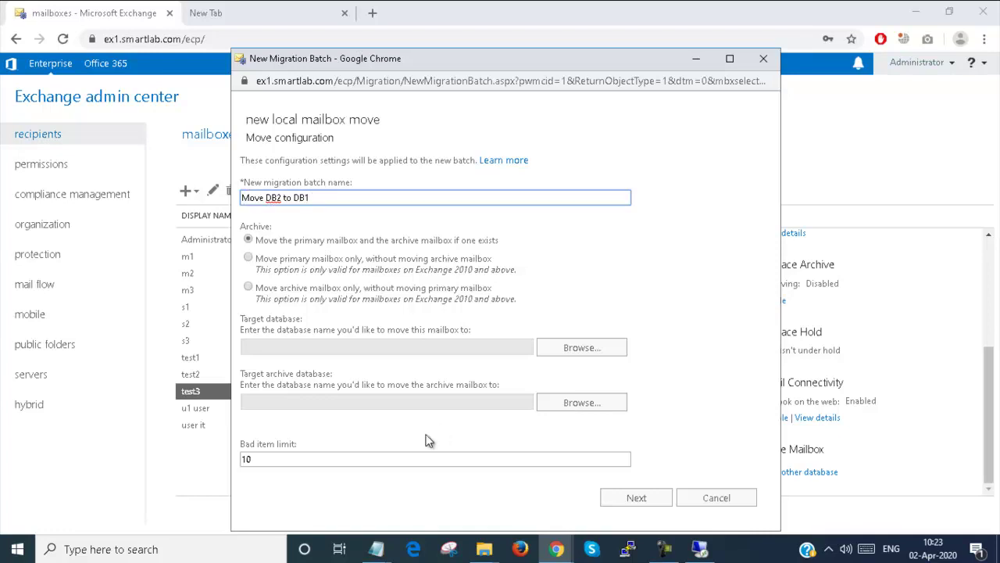
- Set DB1 as the Move DB2 to DB1 batch's target database, leaving the archive database unset
left_click(578, 347)
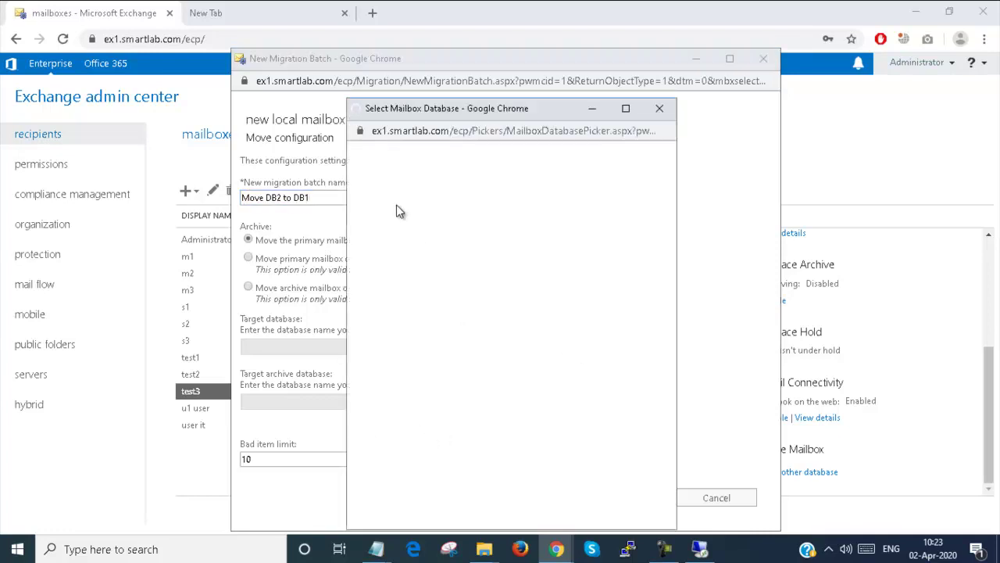
left_click(395, 205)
double_click(394, 206)
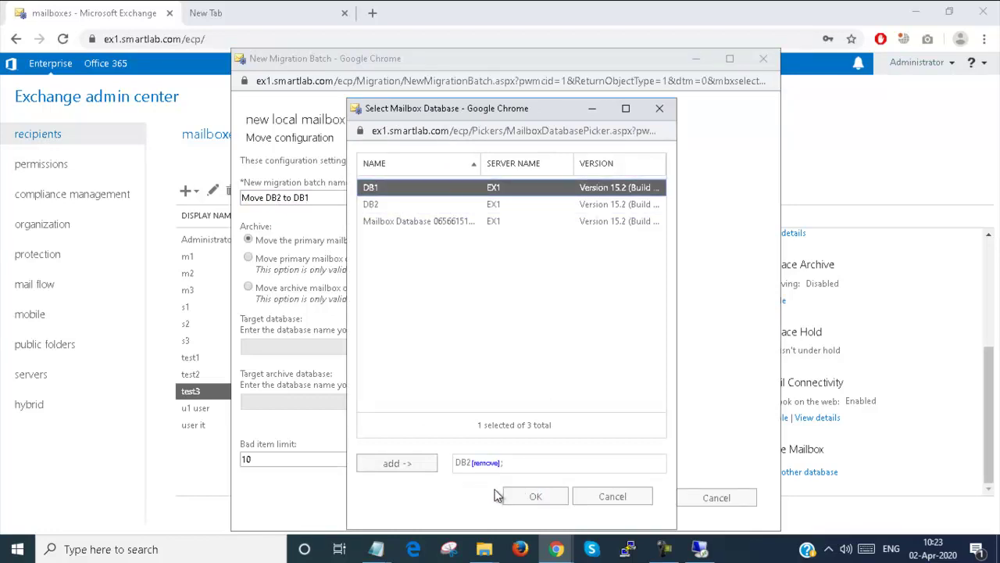
left_click(396, 473)
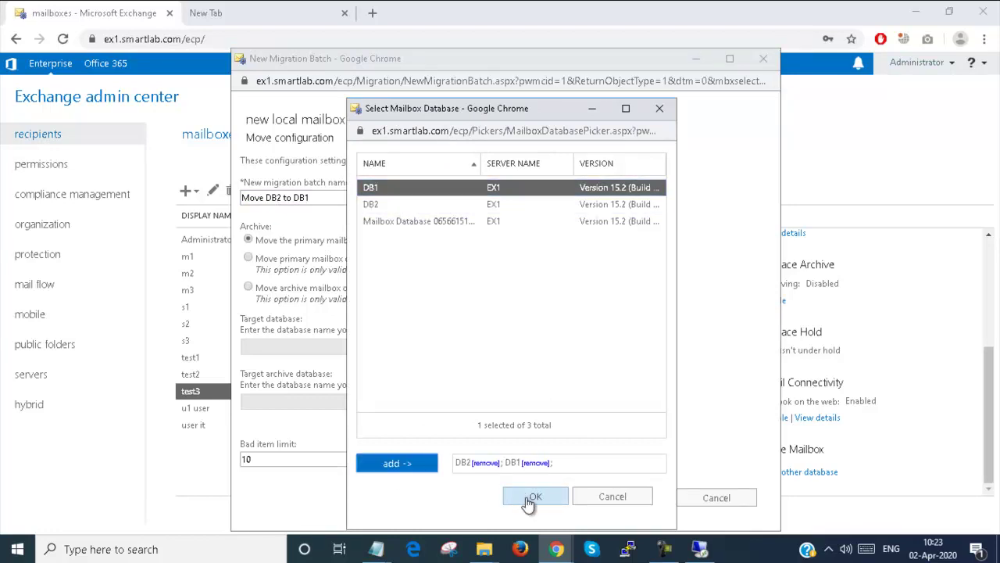
left_click(621, 498)
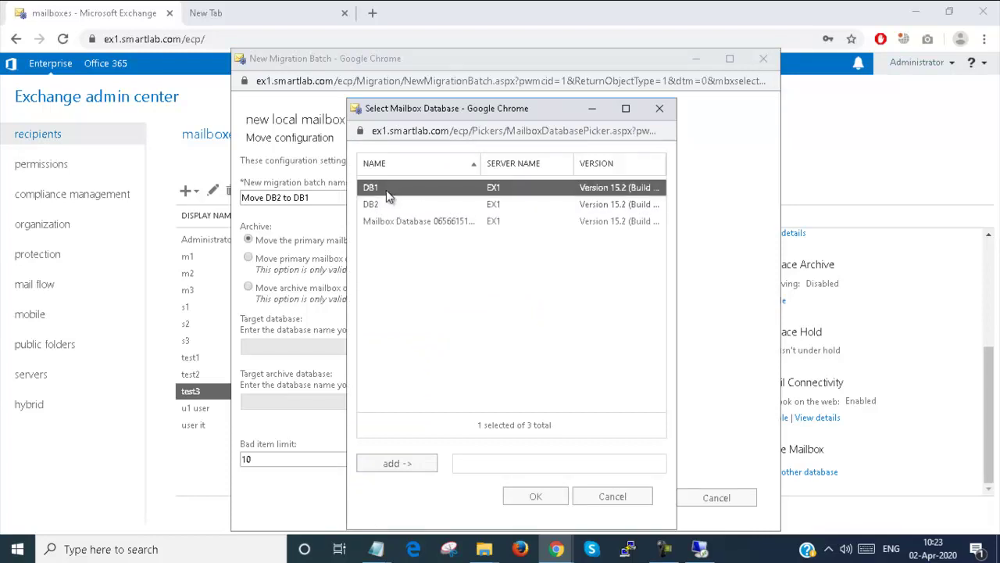
double_click(386, 190)
left_click(539, 497)
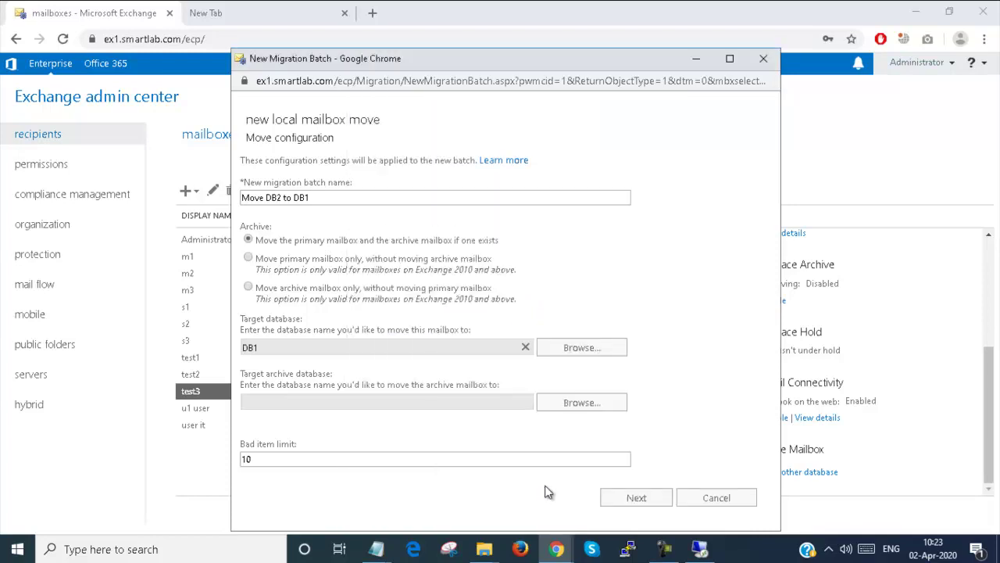
left_click(575, 407)
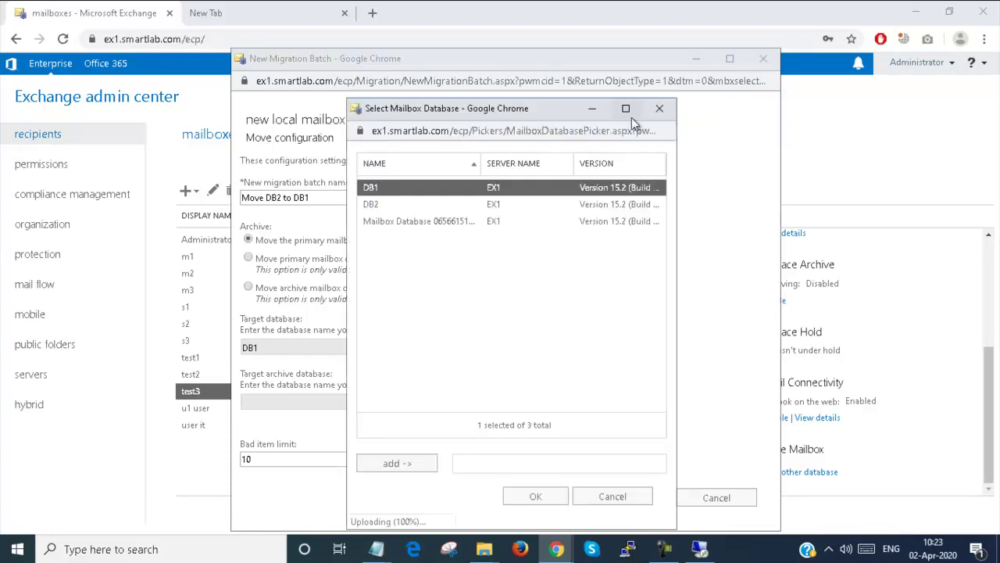
left_click(658, 109)
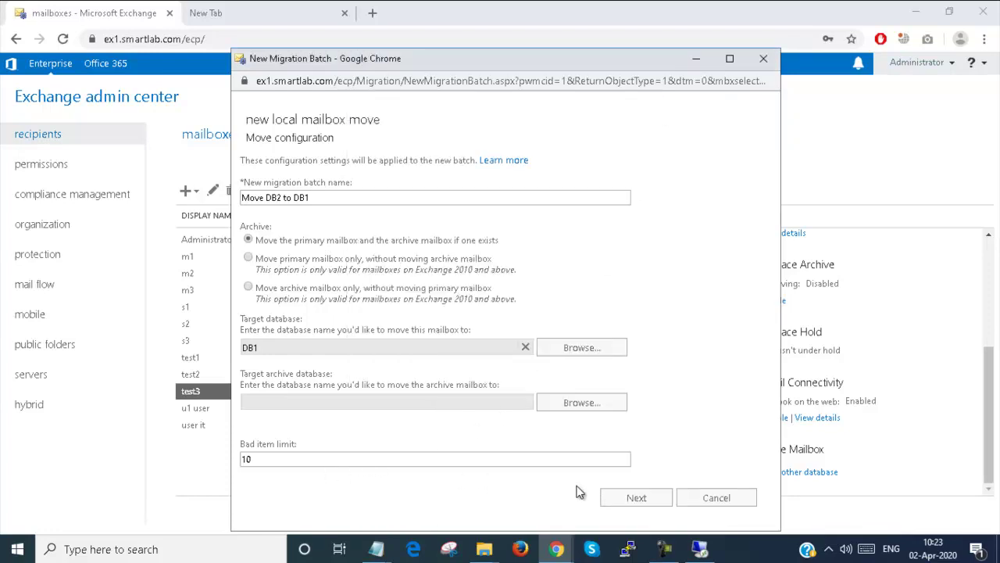
left_click(647, 499)
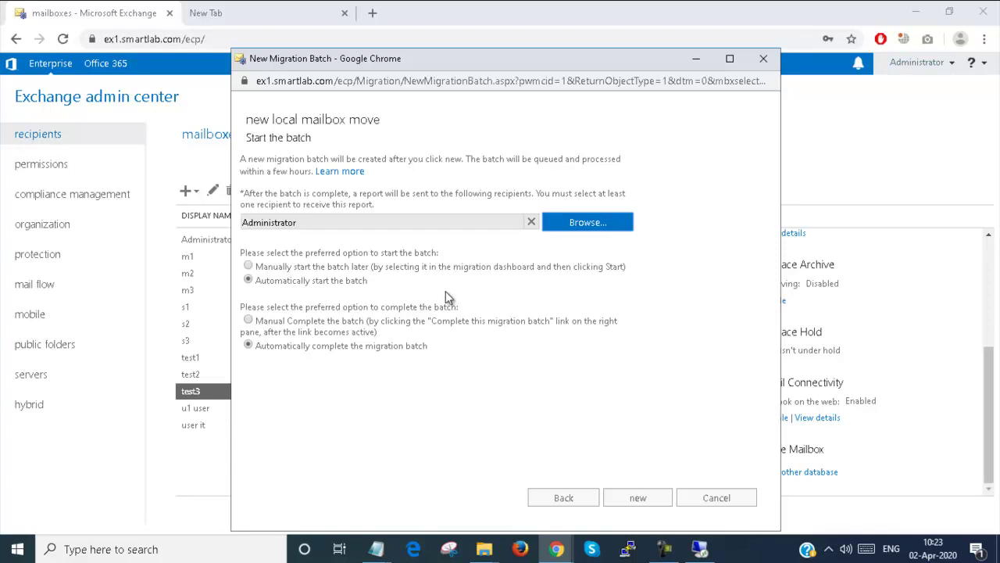
- Create the Move DB2 to DB1 migration batch and select it on the migration dashboard
left_click(648, 504)
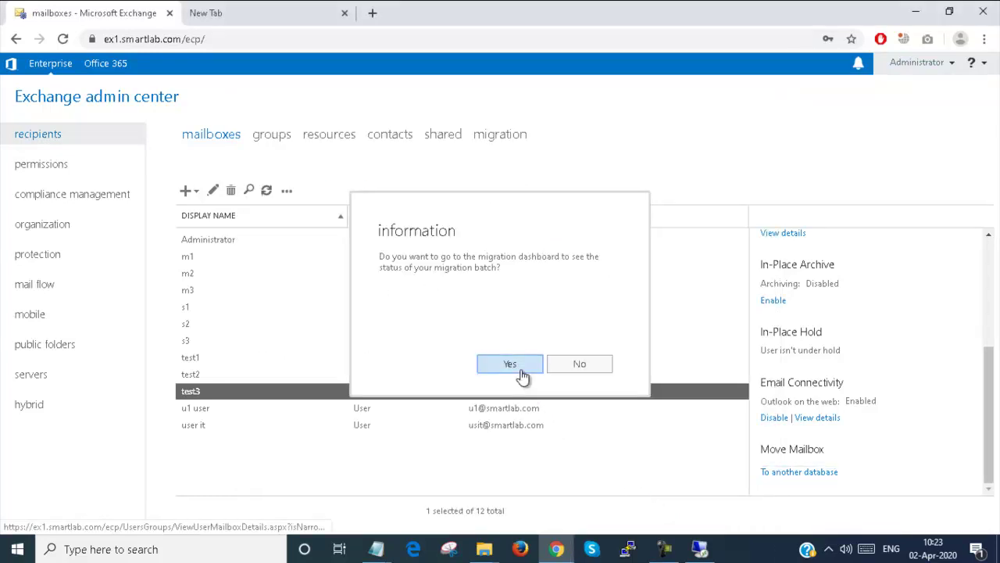
left_click(520, 372)
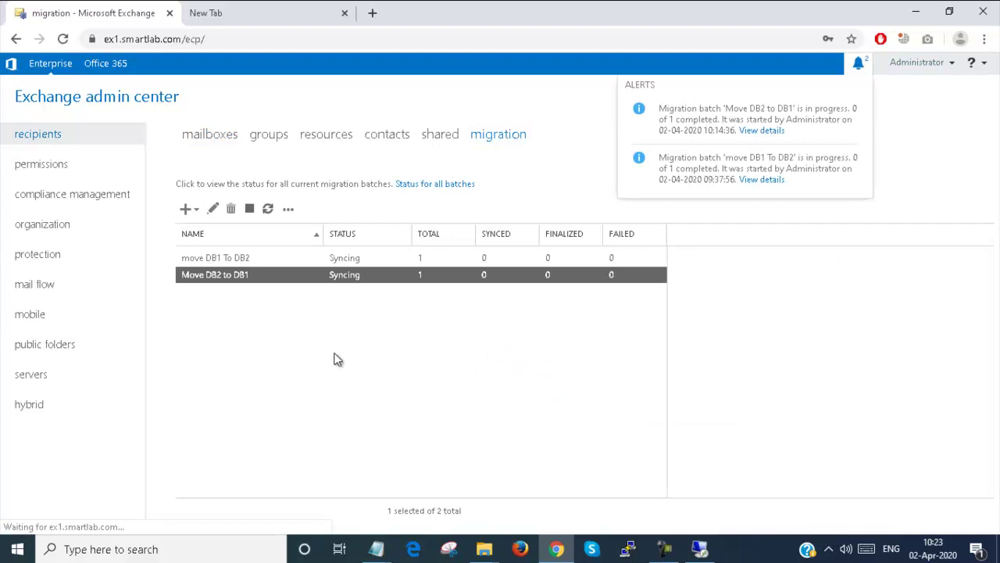
left_click(314, 280)
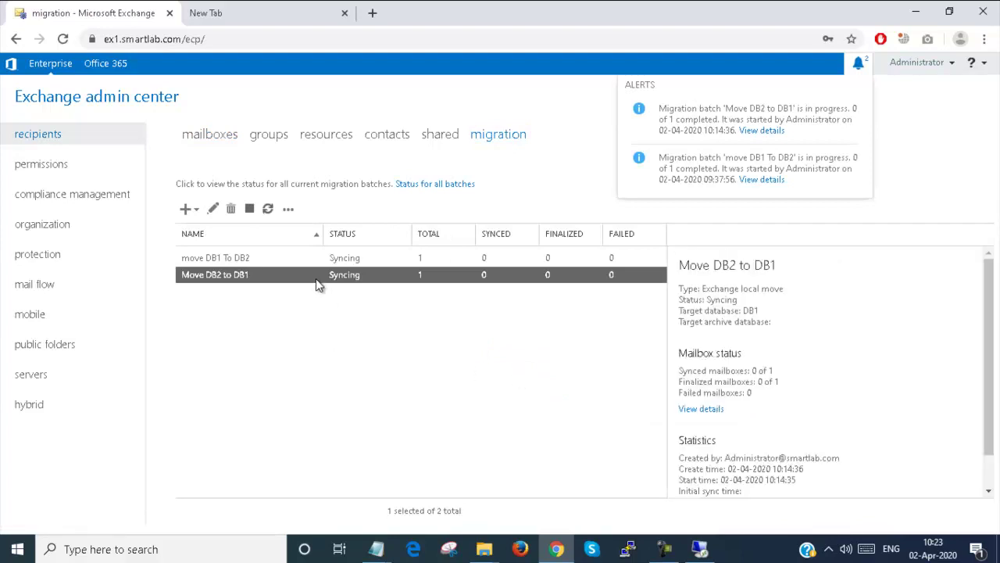
- Refresh the batch status until it shows Syncing, 0 of 1 synced, targeting DB1
left_click(268, 209)
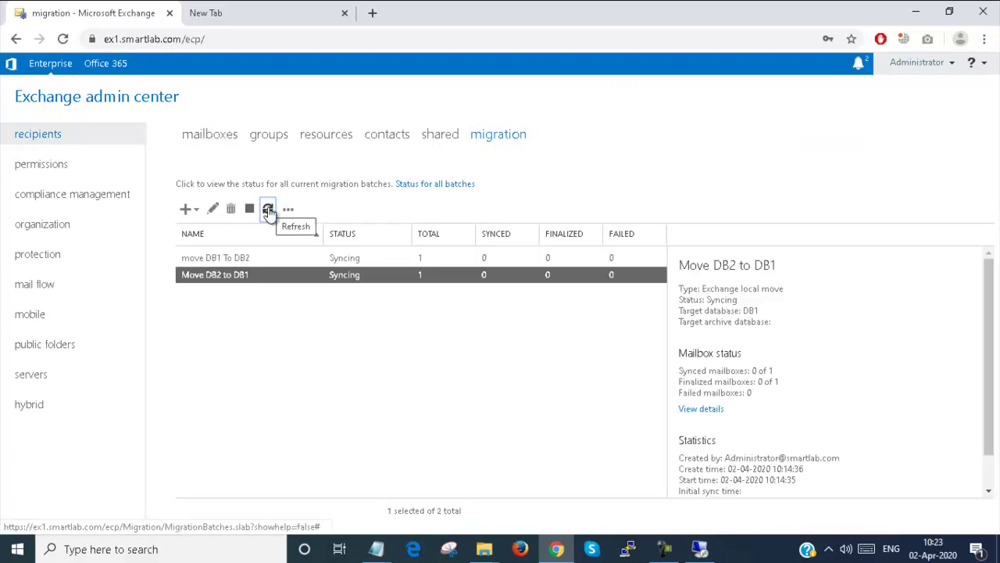
left_click(268, 210)
left_click(268, 210)
left_click(268, 210)
left_click(268, 209)
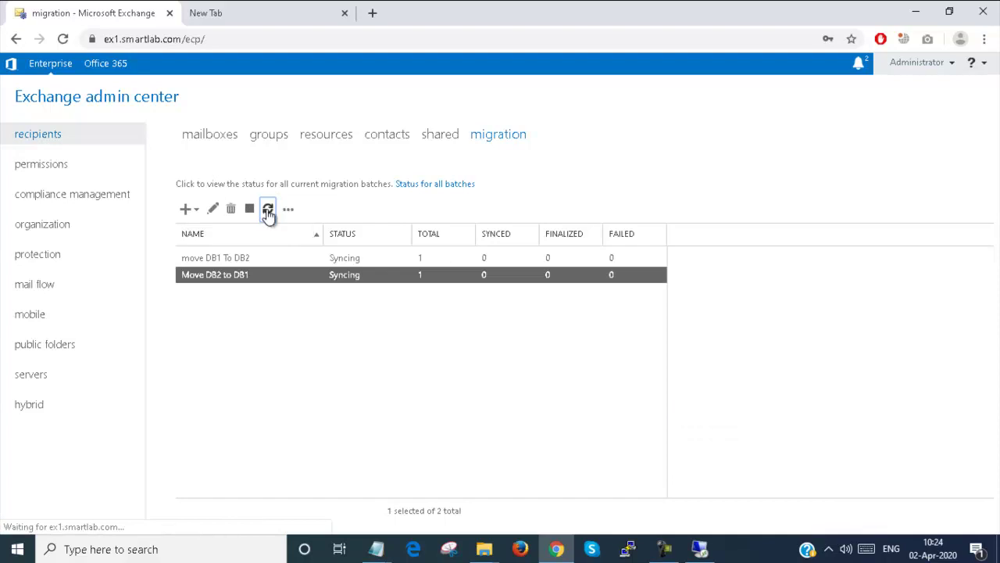
left_click(700, 548)
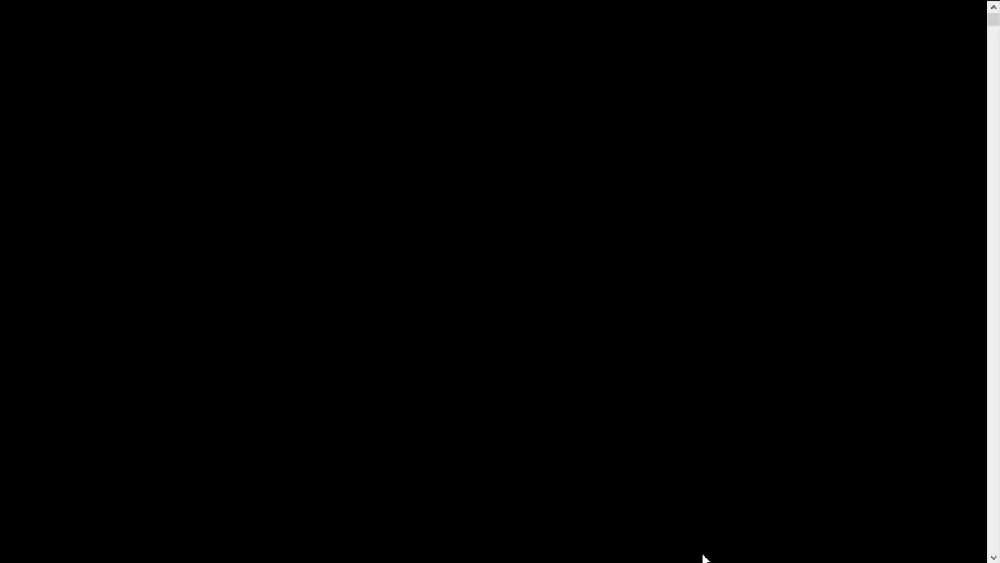
- Run Get-MoveRequest in the Exchange Management Shell to list current move requests
left_click(197, 548)
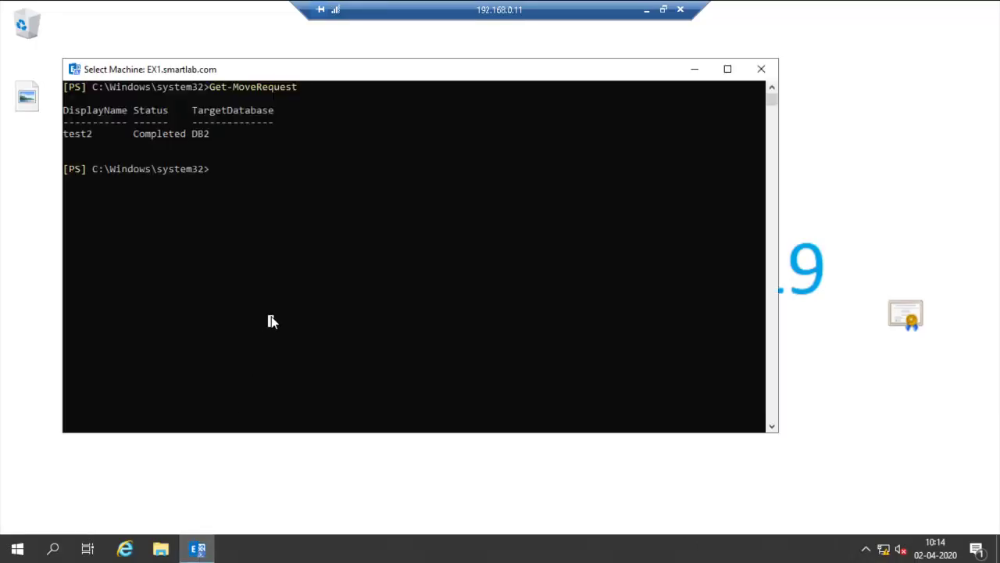
right_click(272, 321)
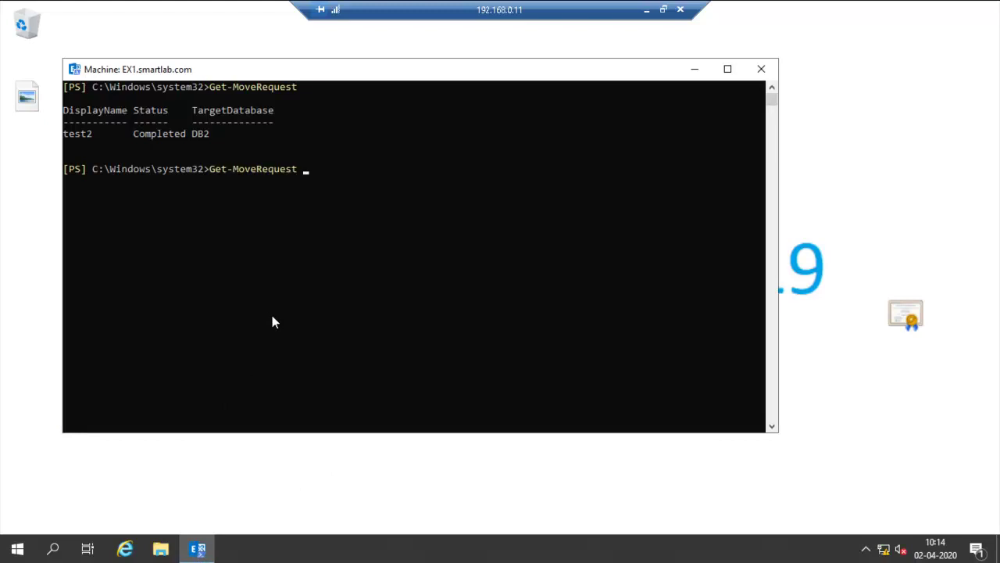
key("Return")
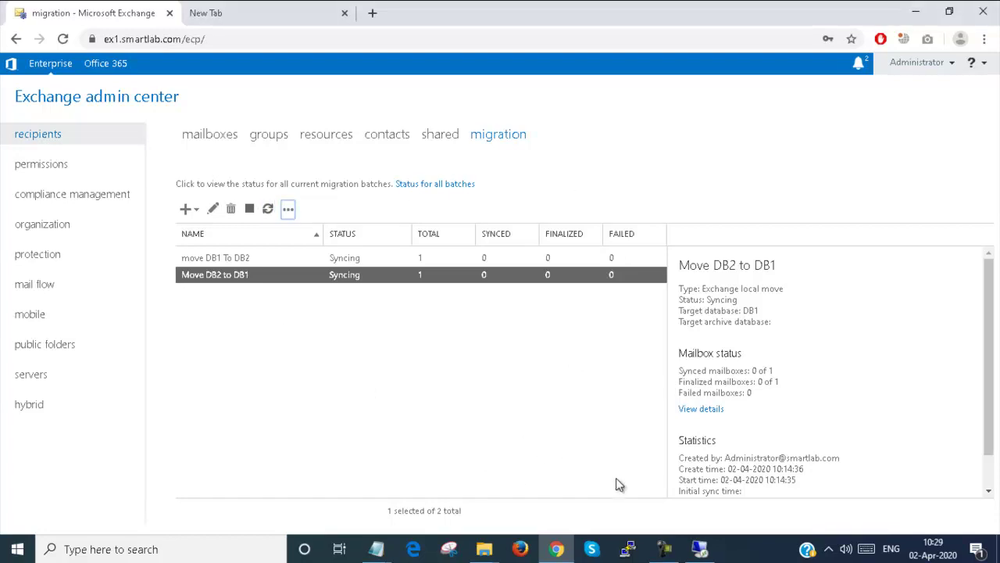
- Rerun Get-MoveRequest in the server's shell, confirming test3's move to DB1 is Completed
left_click(698, 547)
left_click(485, 289)
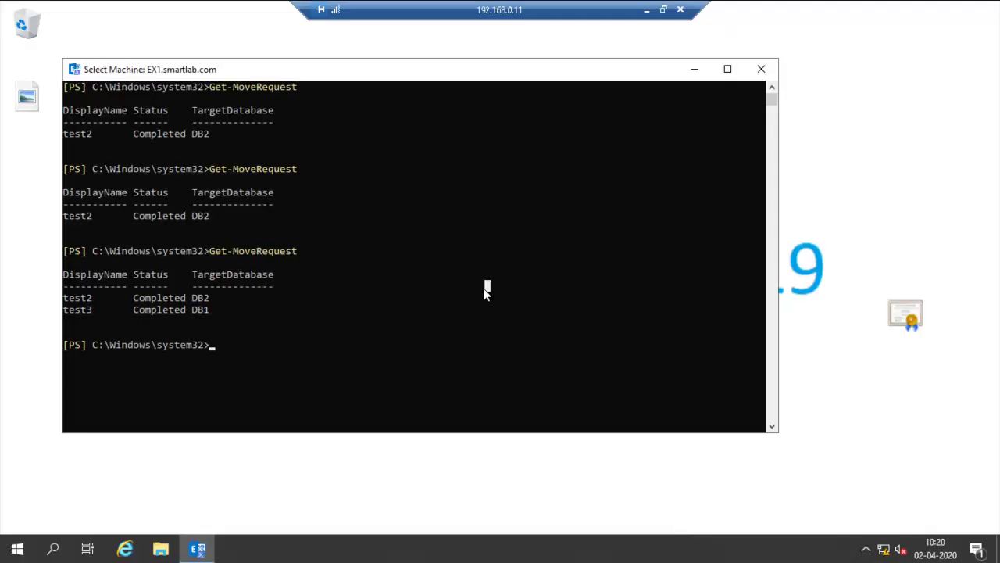
key("Escape")
key("Up")
key("Return")
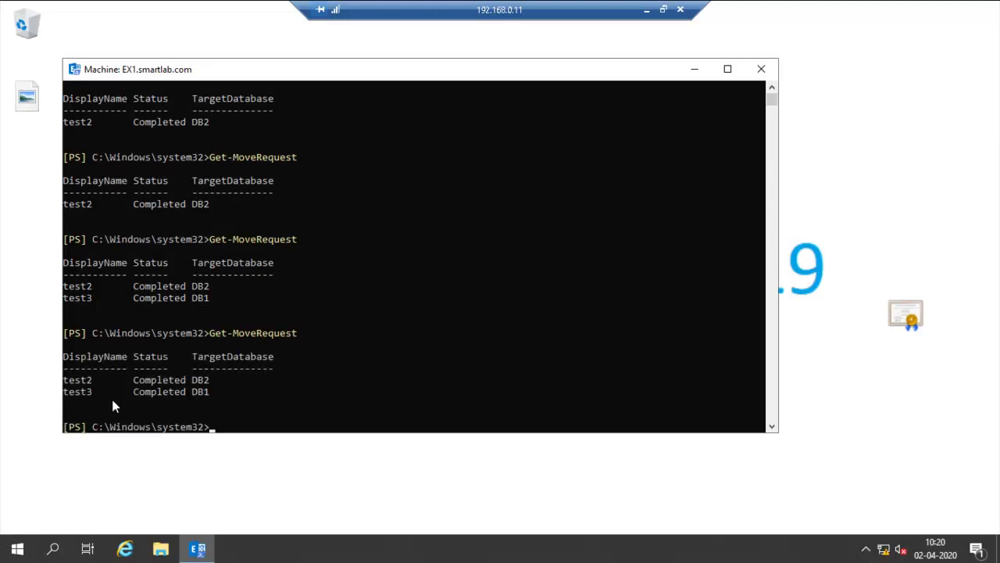
- Verify test3's mailbox properties list DB1 as its Mailbox database, then save back to the mailbox list
left_click(646, 9)
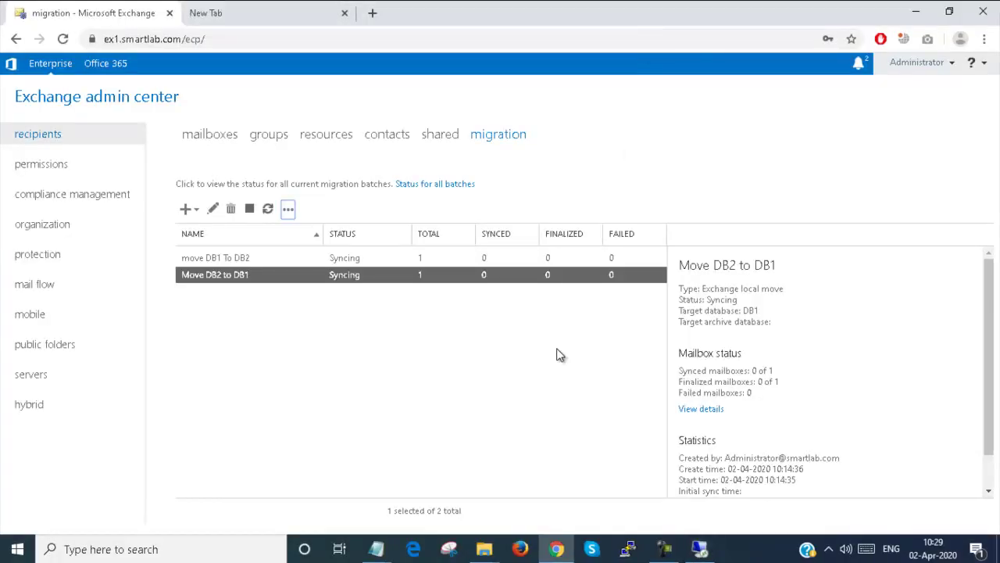
left_click(224, 133)
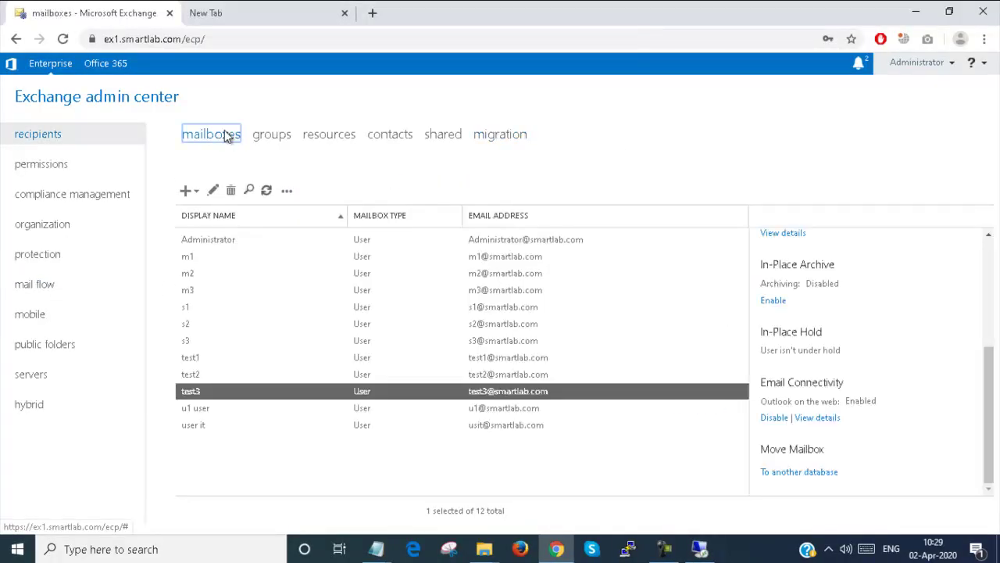
double_click(216, 393)
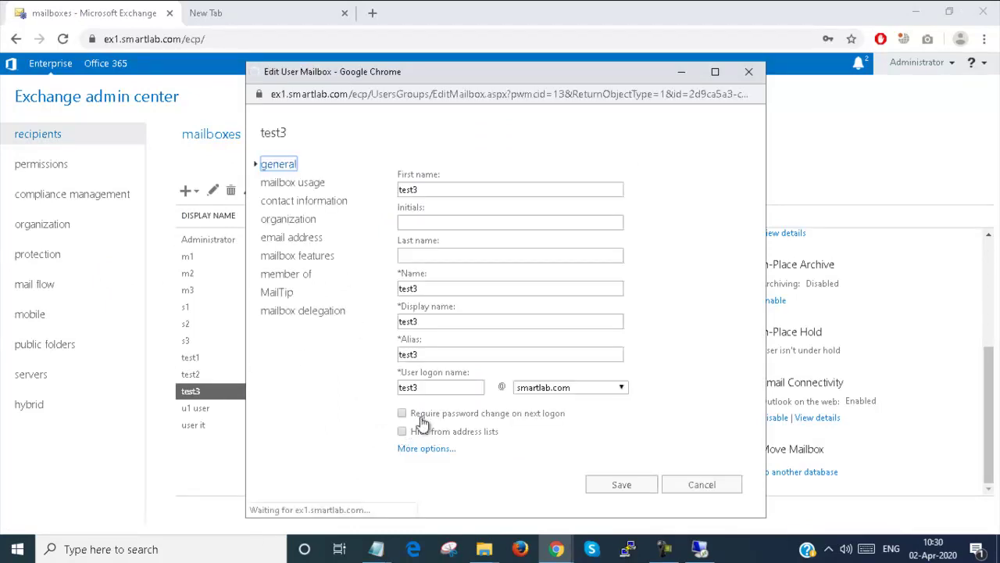
left_click(417, 452)
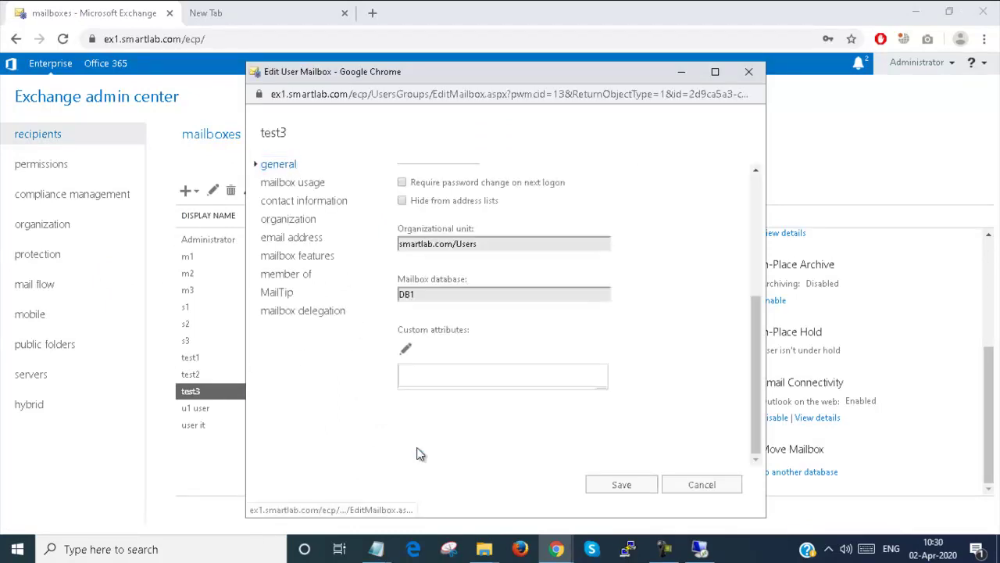
left_click(418, 294)
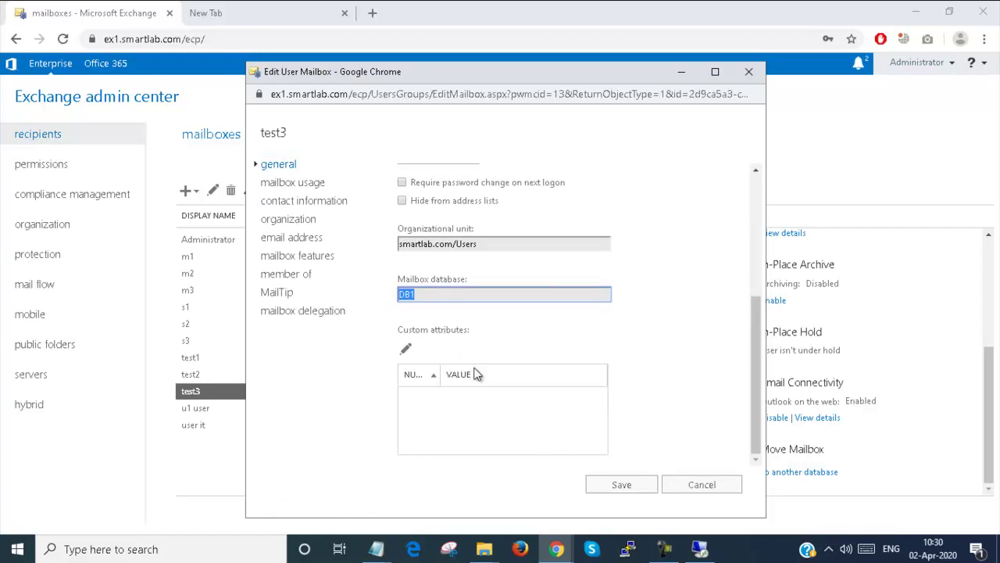
left_click(639, 491)
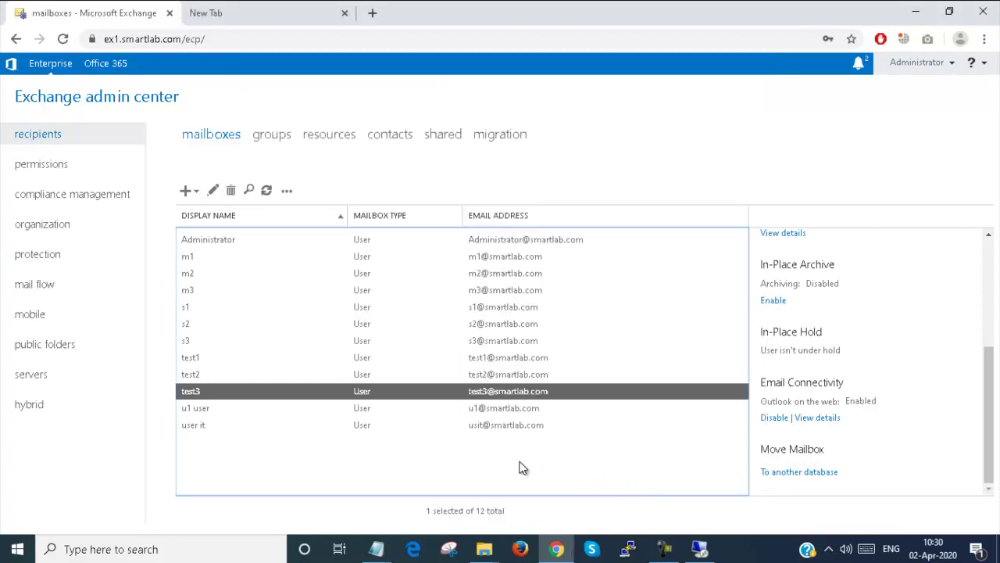